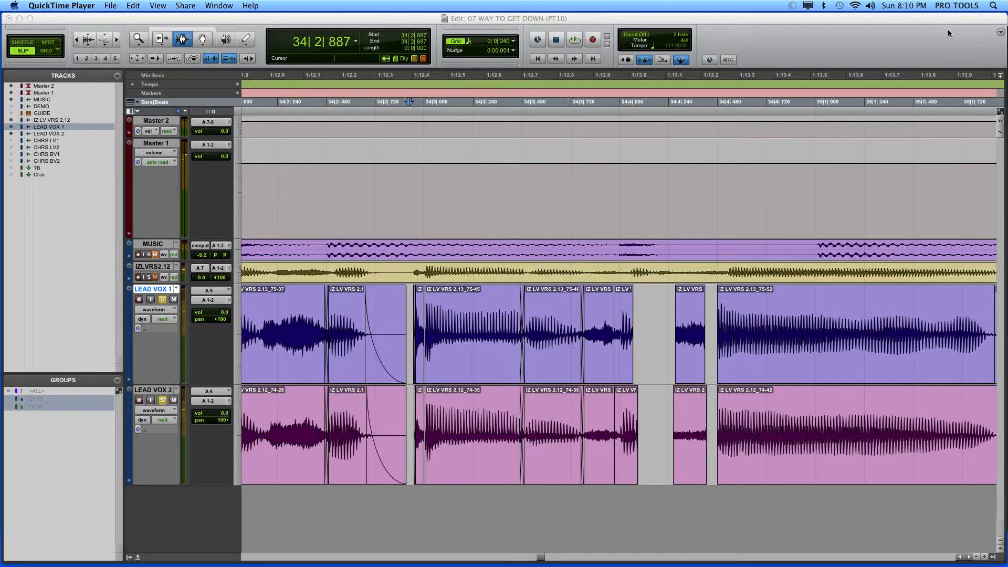
Step: Play LEAD VOX 1 and LEAD VOX 2 from about 34|2|010 to check the phrase
click(396, 391)
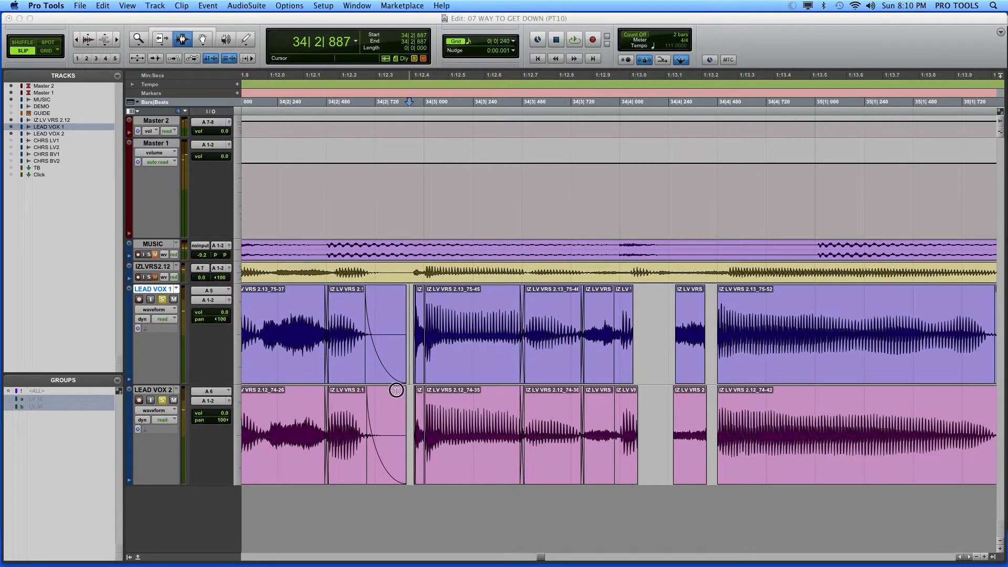
key(super+k)
key(super+bracketleft)
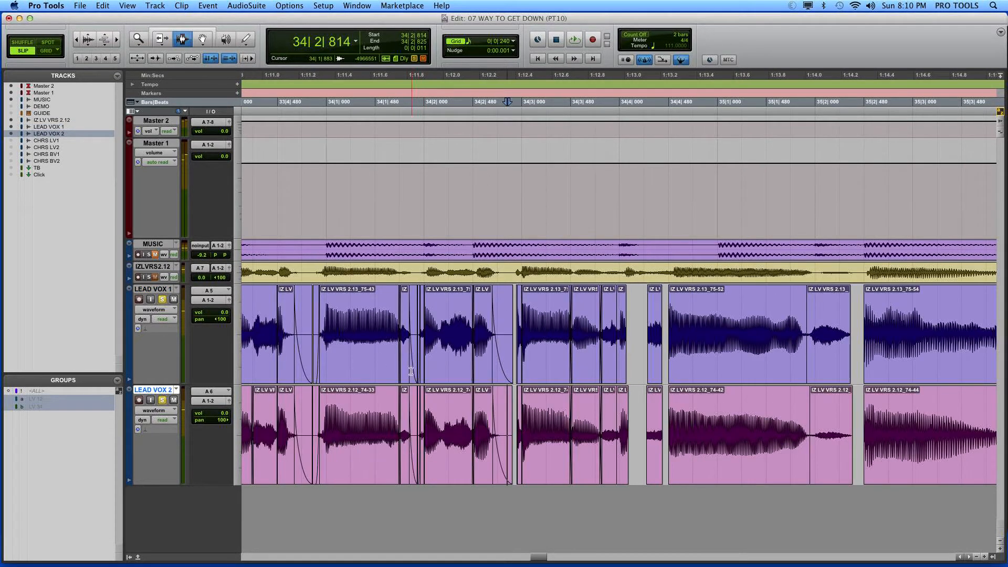
click(425, 369)
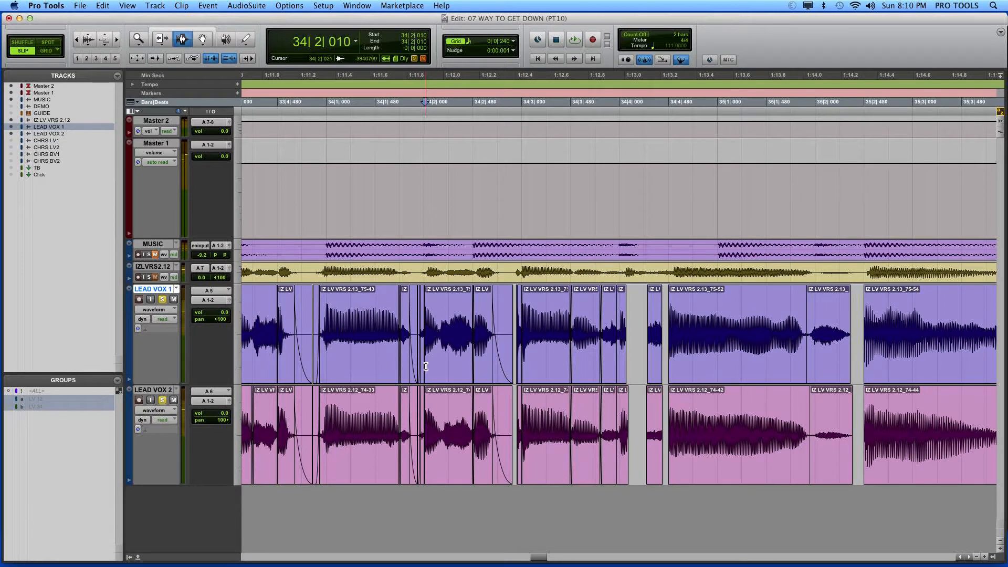
key(space)
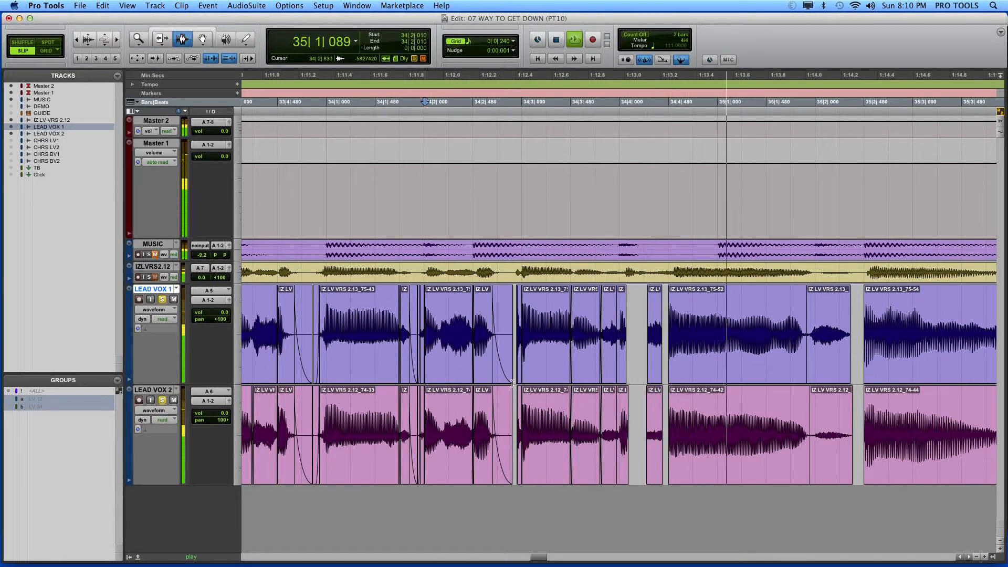
key(space)
Step: Trim the clip boundaries on both LEAD VOX tracks to about 34|4|002, and extend the clip ends to 34|4|151 on LEAD VOX 1 and 34|4|135 on LEAD VOX 2
drag(603, 336, 672, 413)
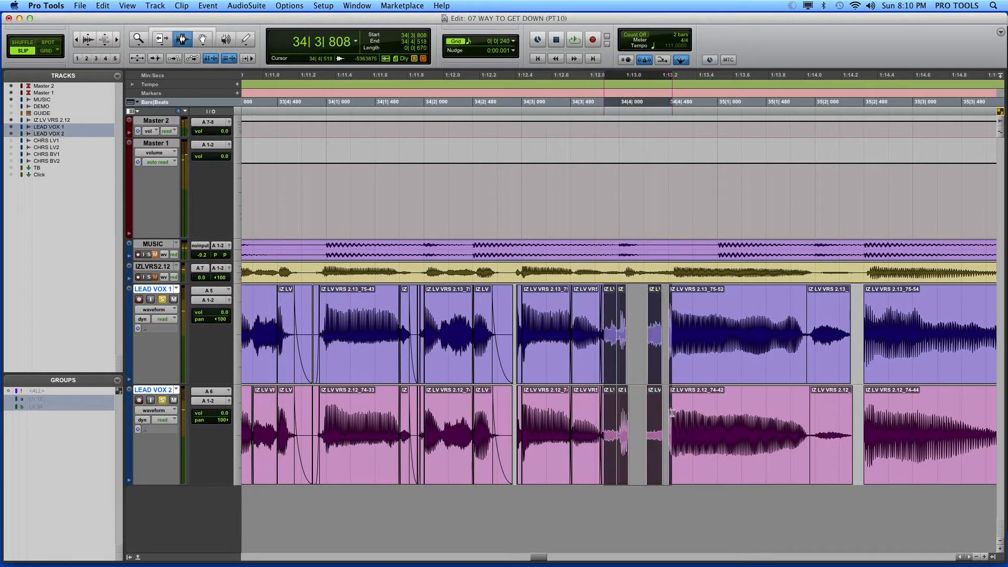
click(657, 391)
key(super+bracketright)
key(super+bracketright)
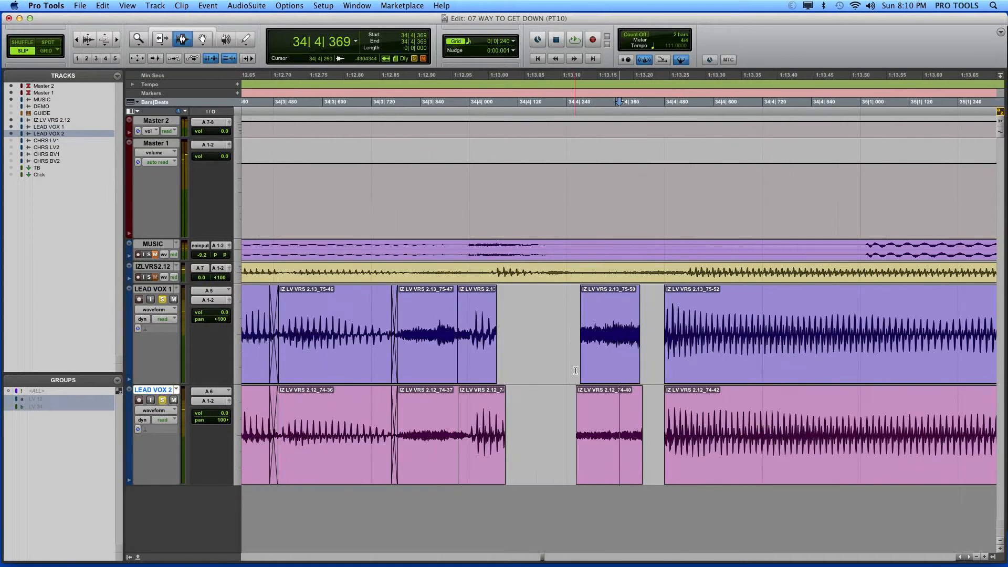
click(482, 371)
key(super+bracketright)
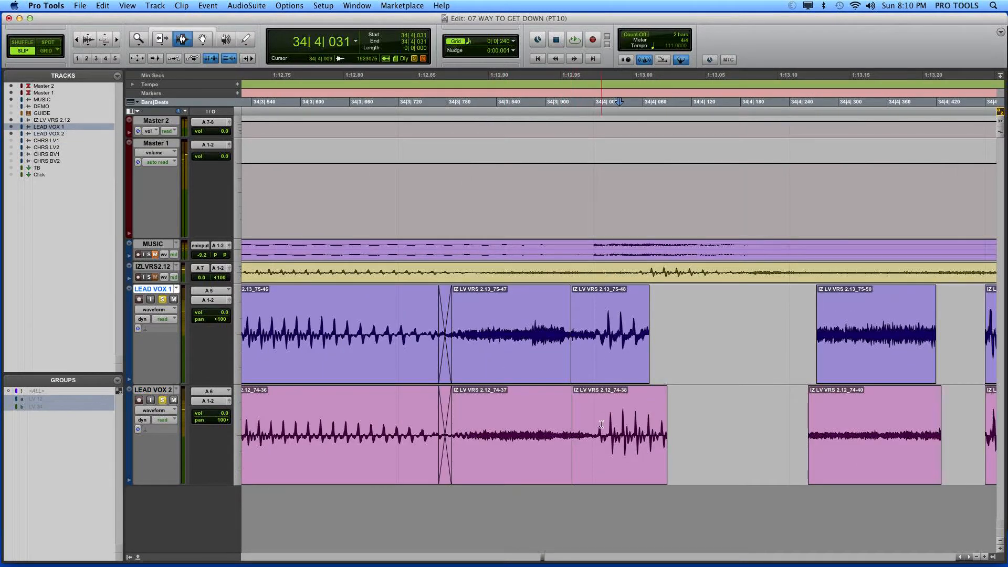
key(F5)
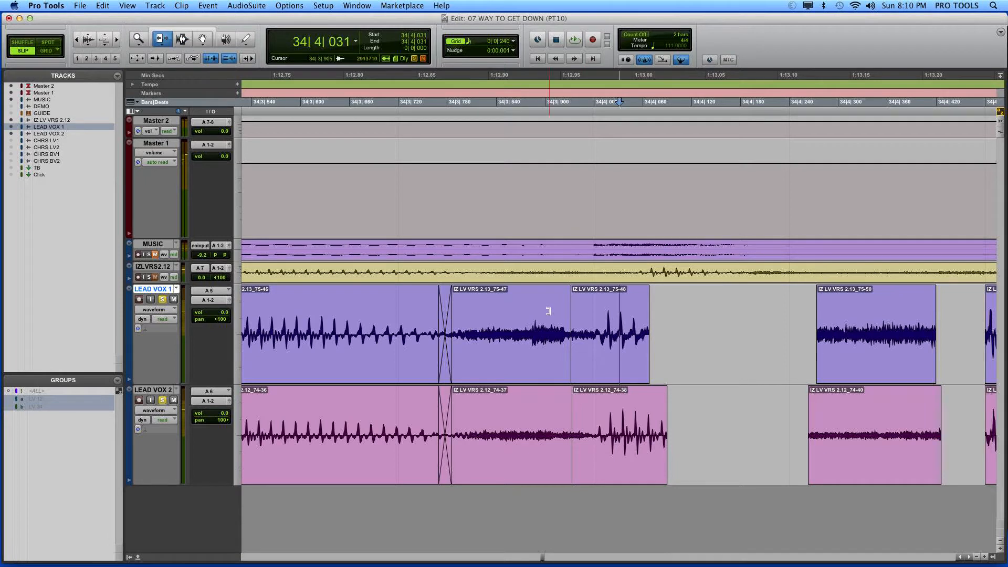
drag(546, 314, 596, 307)
drag(550, 396, 596, 397)
drag(660, 406, 703, 409)
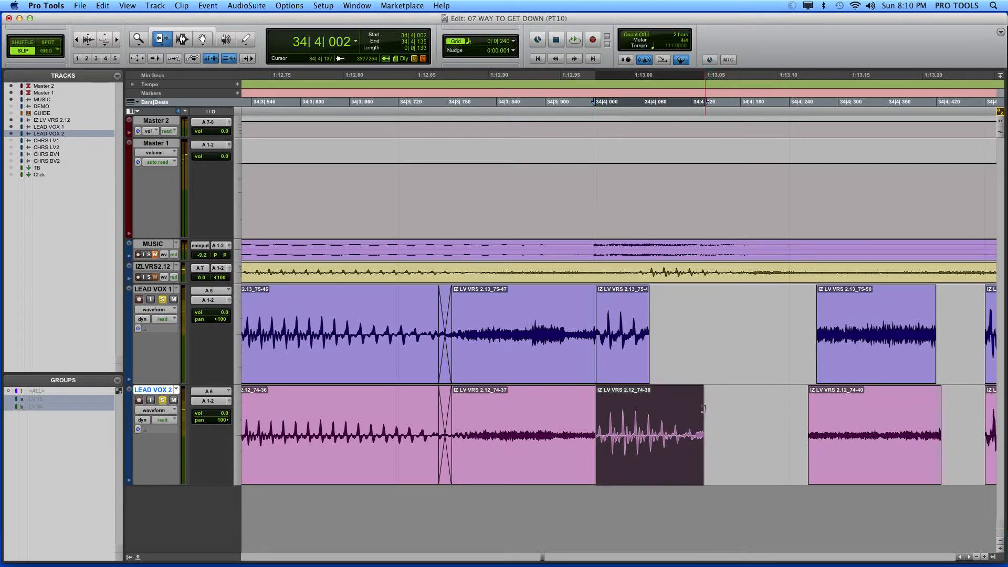
drag(635, 342, 712, 387)
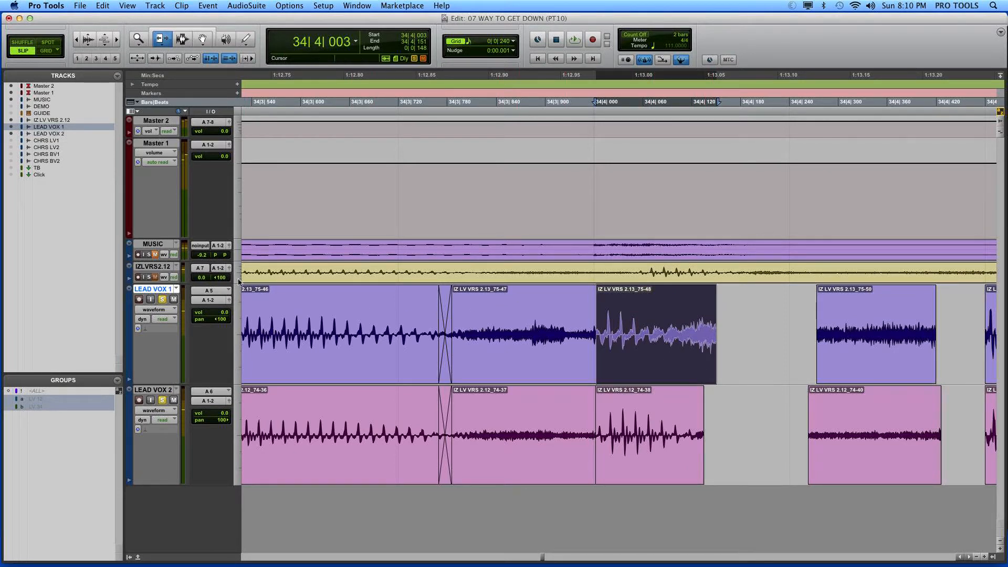
Step: Enlarge the IZ LV VRS 2.12 track and select the matching syllable on it from about 34|4|043 to 34|4|163
drag(231, 282, 236, 361)
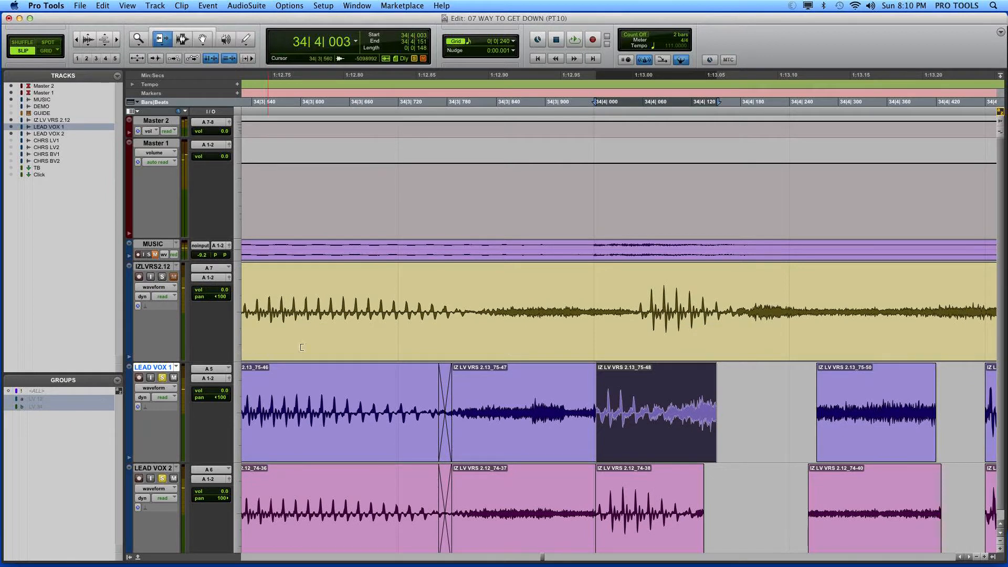
click(182, 39)
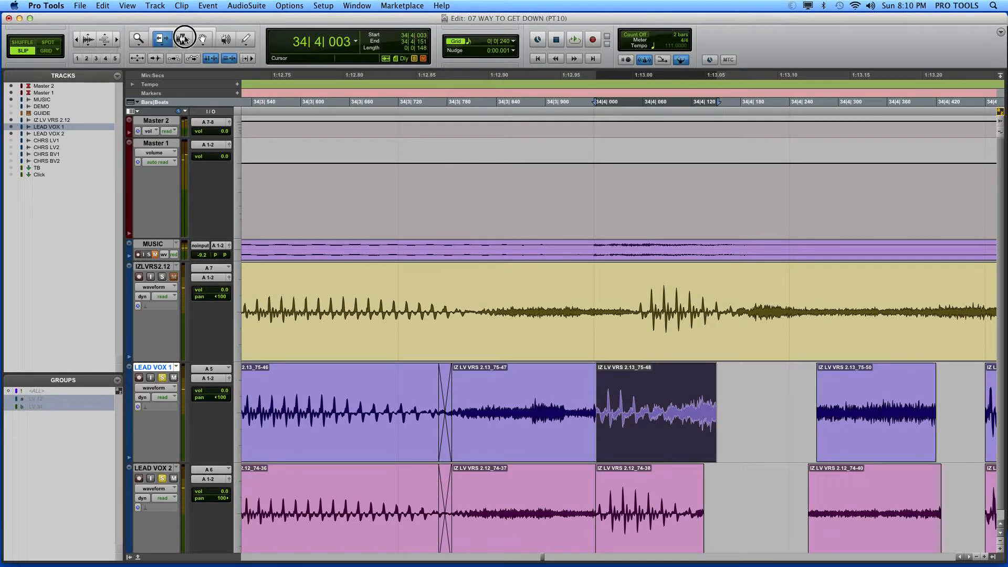
double_click(634, 504)
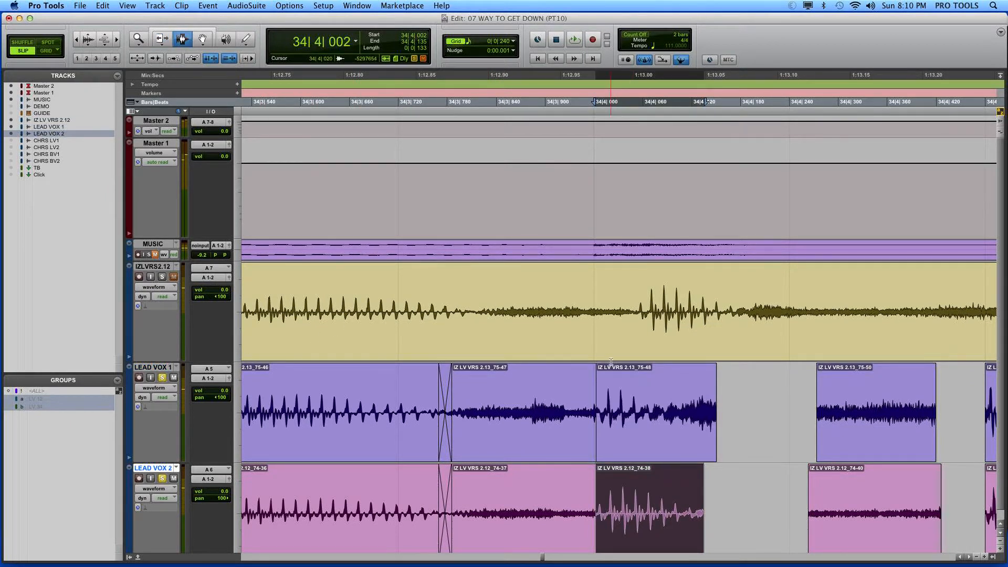
key(r)
key(r)
key(r)
key(r)
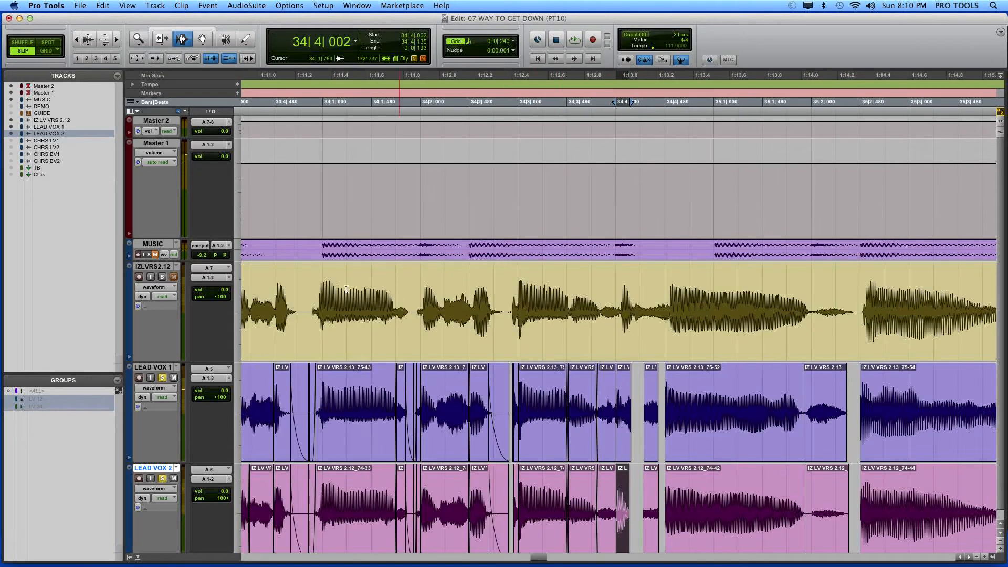
click(630, 297)
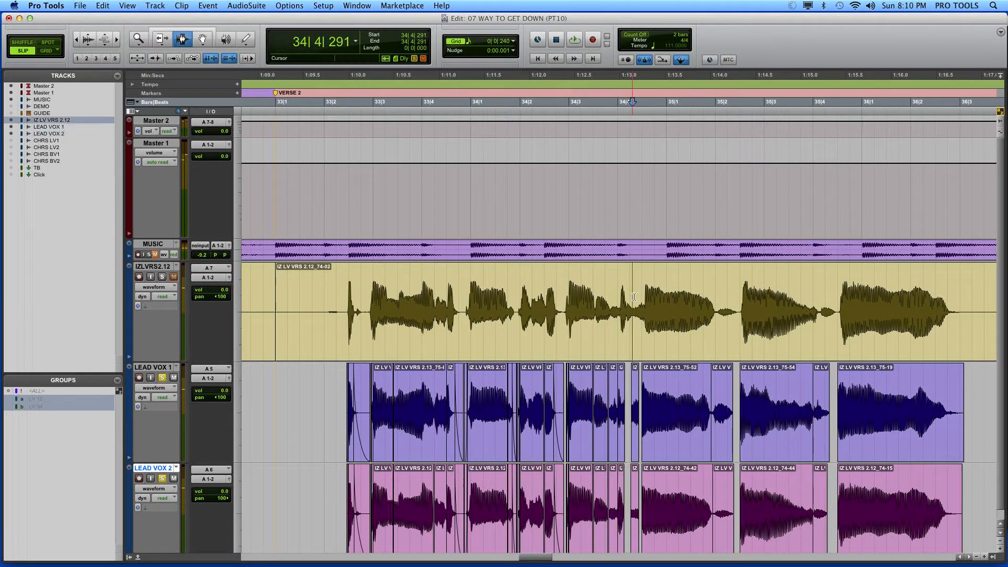
key(t)
key(t)
key(t)
key(t)
drag(417, 303, 513, 314)
Step: Switch the IZ LV VRS track's playlist to take 2.11 and on to take 2.10 to compare the waveforms
click(177, 267)
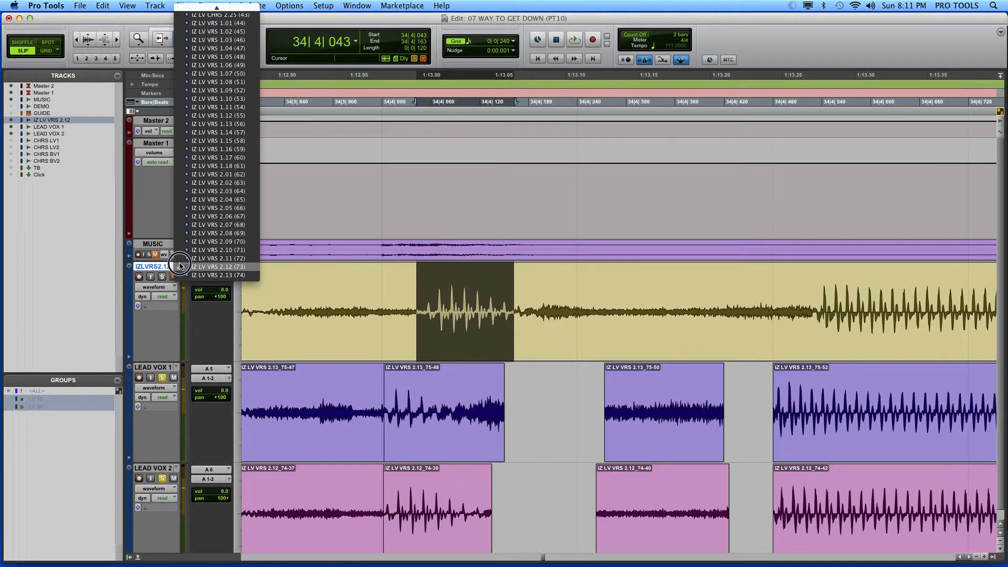
click(218, 258)
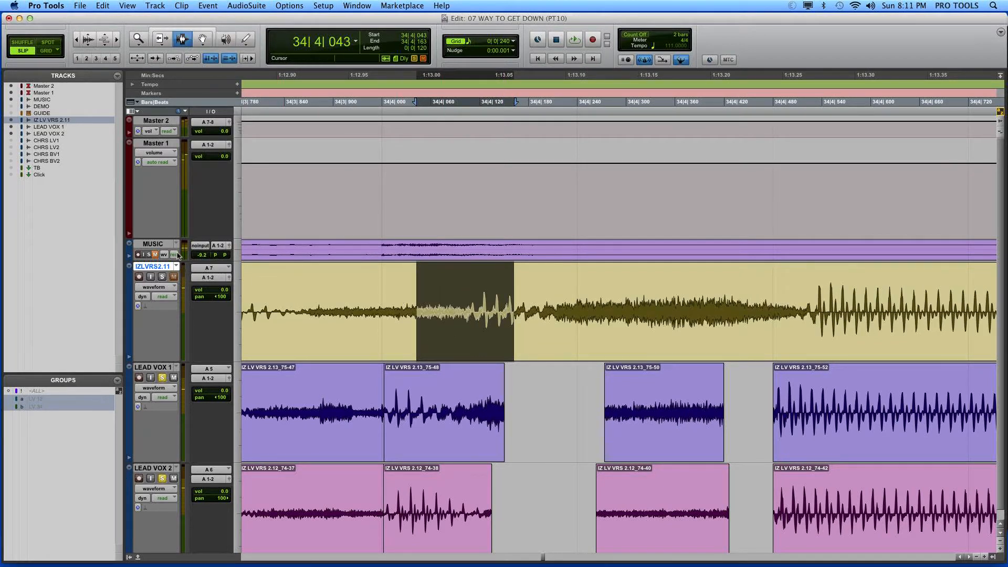
click(174, 267)
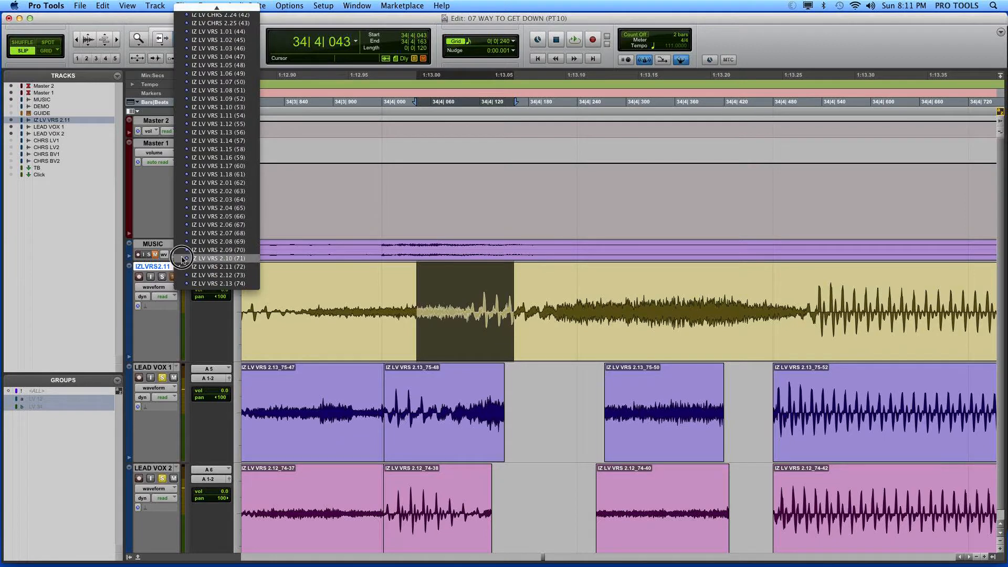
click(216, 258)
Step: Switch the take track to playlist IZ LV VRS 2.09 and select its matching syllable from about 34|4|048 to 34|4|170
double_click(416, 488)
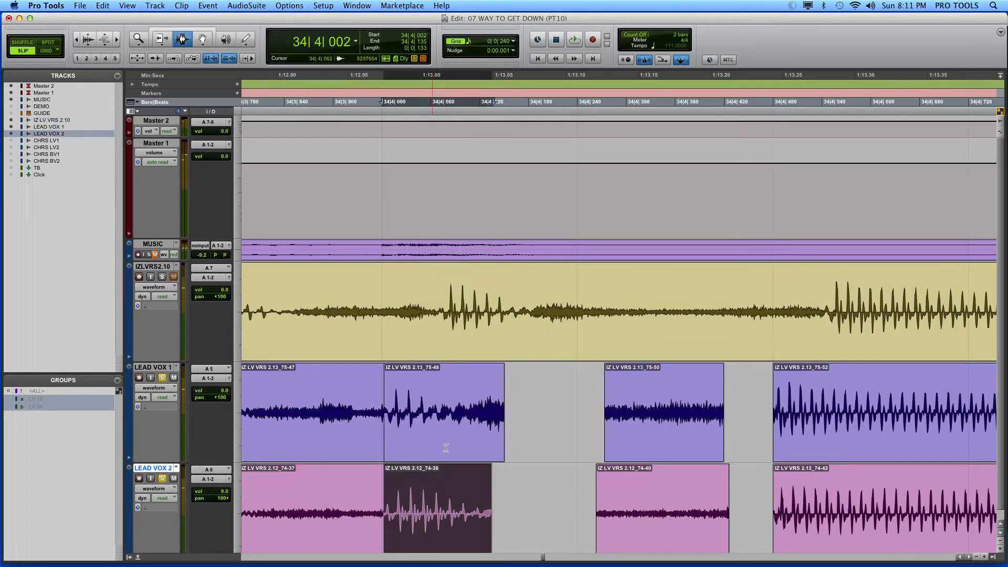
click(175, 266)
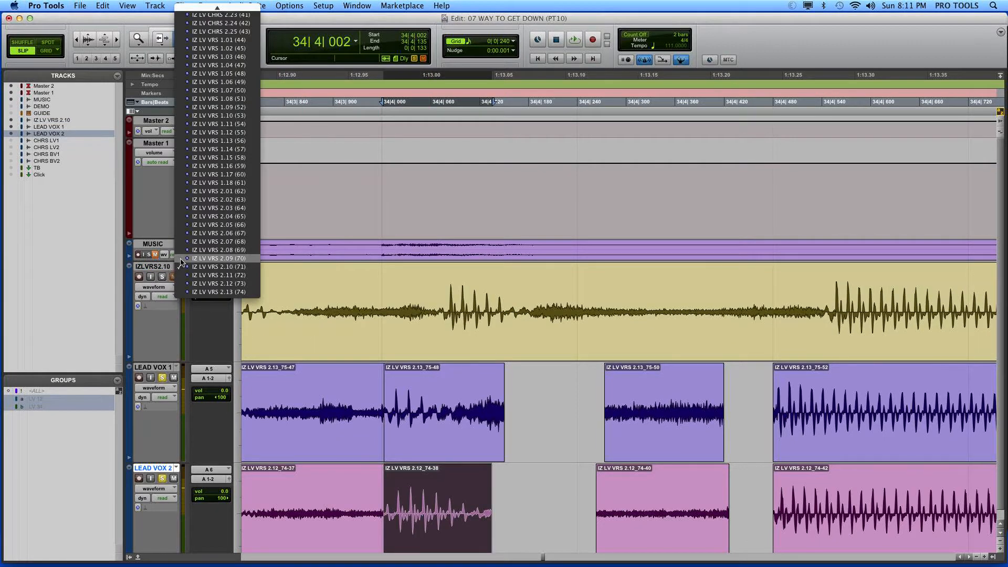
click(217, 257)
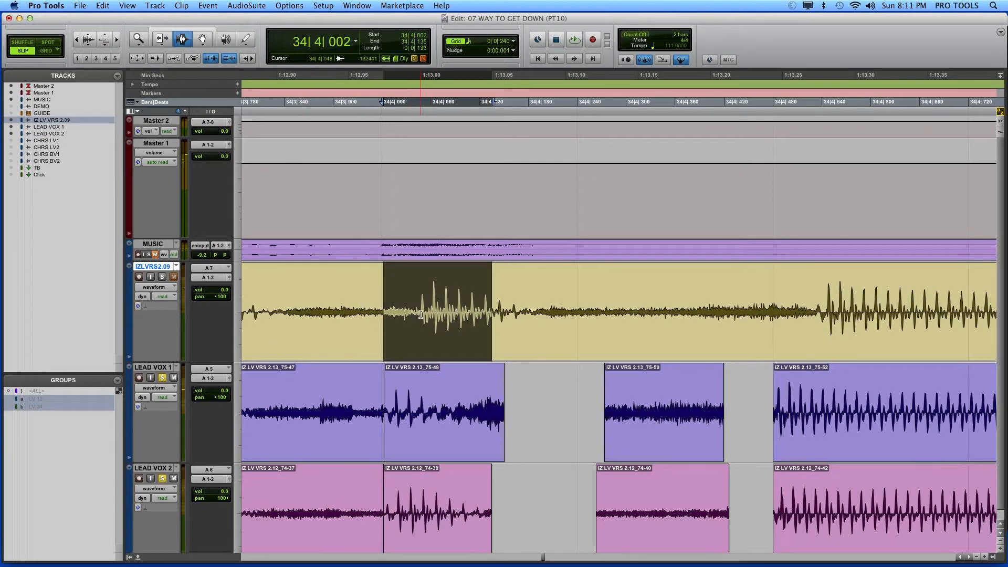
drag(421, 315, 519, 328)
key(r)
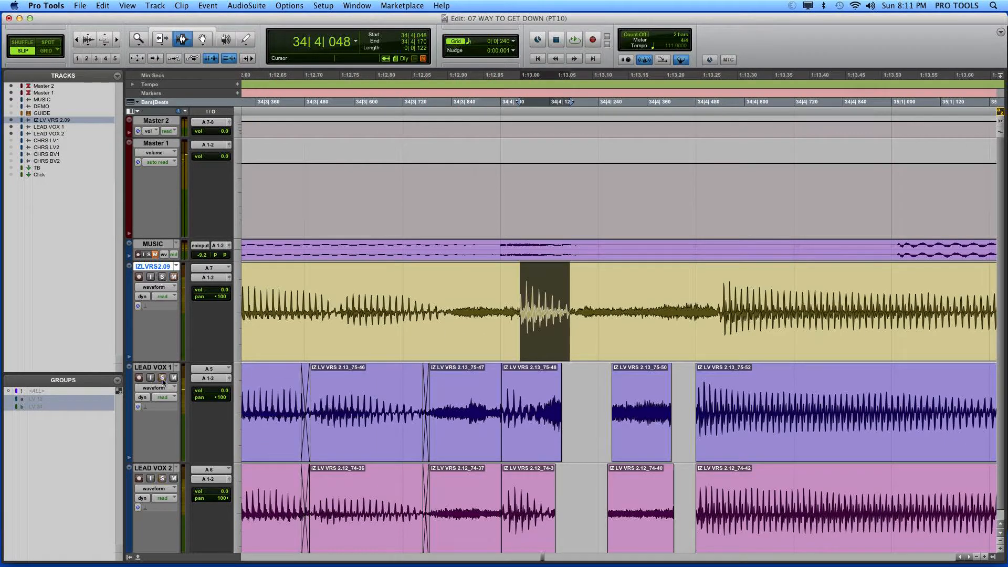
Step: Solo LEAD VOX 2 and play its clip between 34|4|002 and 34|4|135
double_click(530, 483)
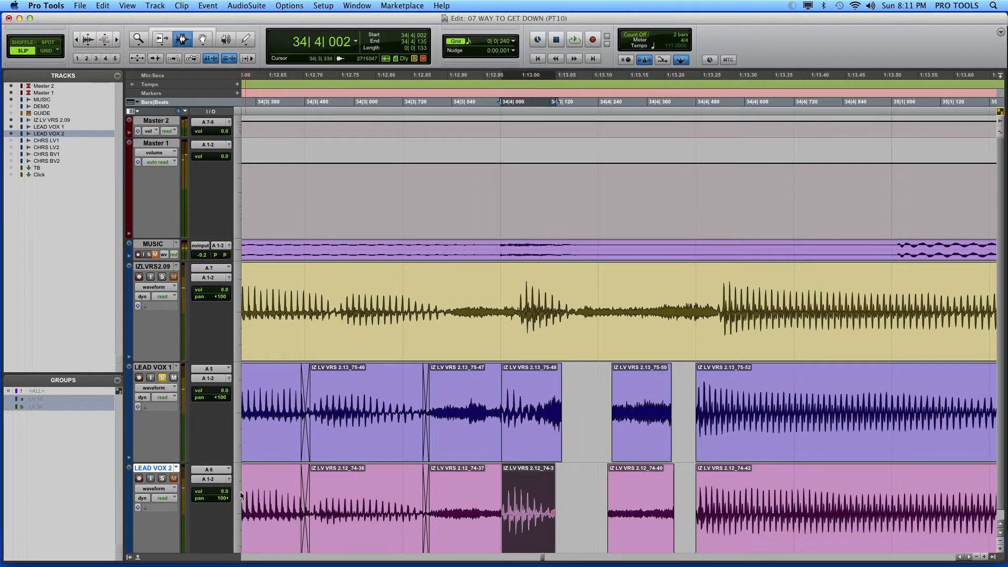
click(161, 478)
key(space)
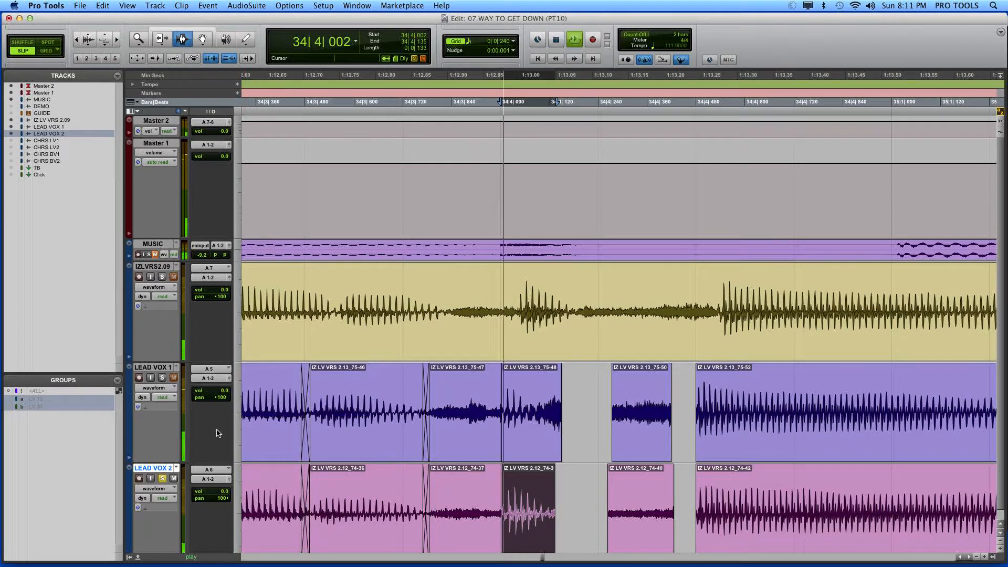
Step: Solo the IZ LV VRS 2.09 track instead of LEAD VOX 2 and play the syllable from about 34|4|041 to 34|4|177
click(162, 479)
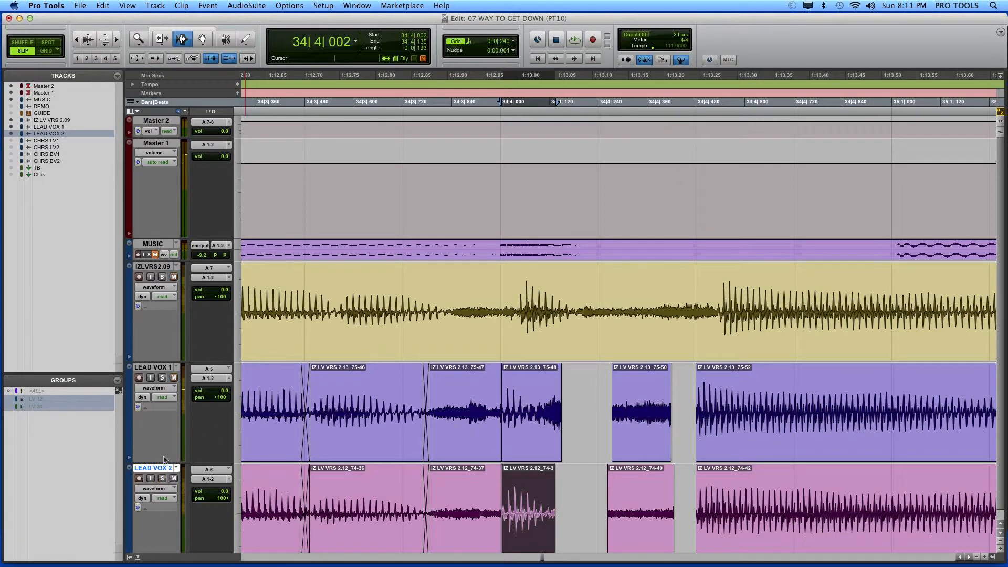
click(162, 277)
drag(517, 305, 572, 344)
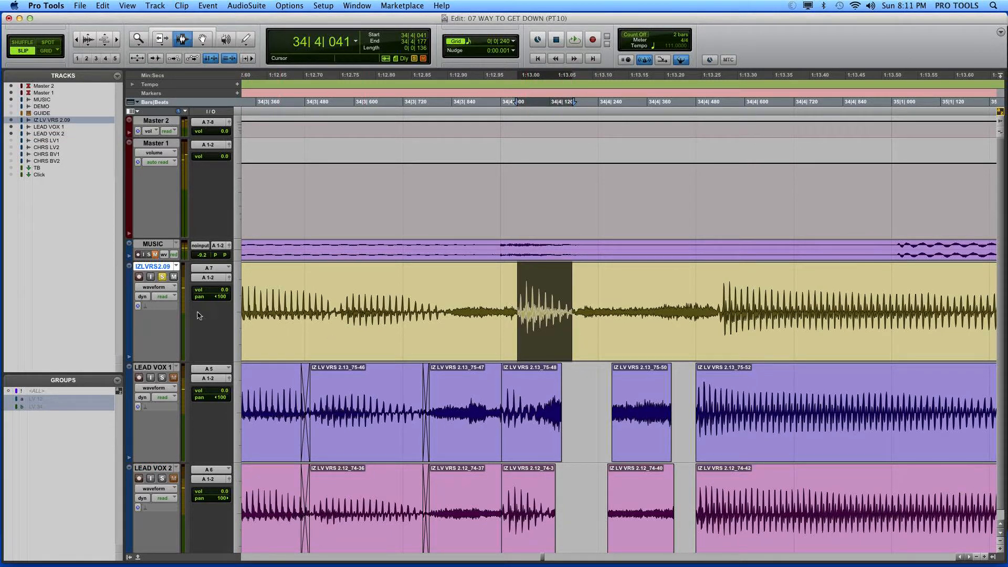
key(space)
Step: Audition the selected syllable on the alternate takes IZ LV VRS 2.08, 2.07, 2.06 and 2.05 in turn
click(176, 266)
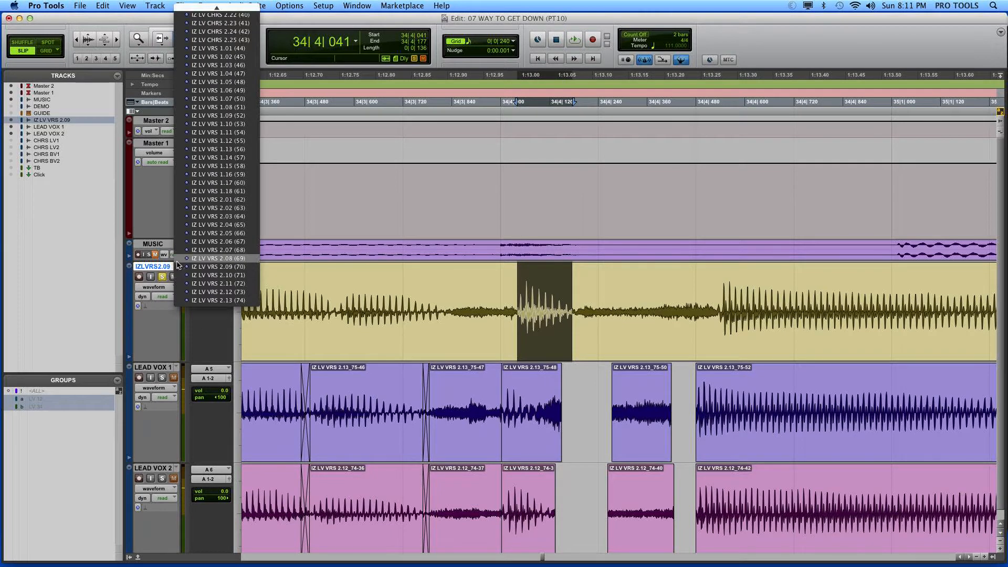
click(177, 258)
click(176, 266)
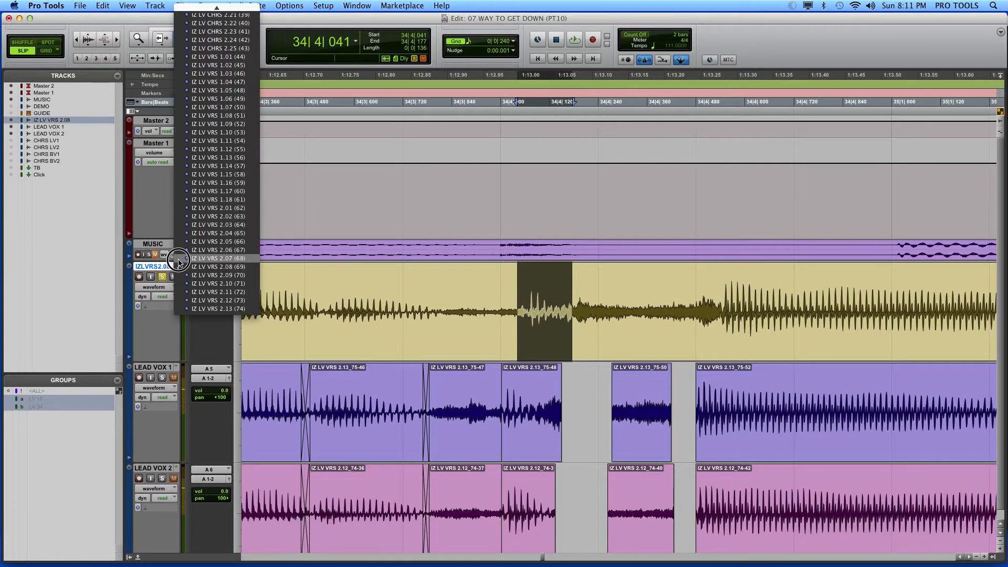
click(177, 260)
click(176, 266)
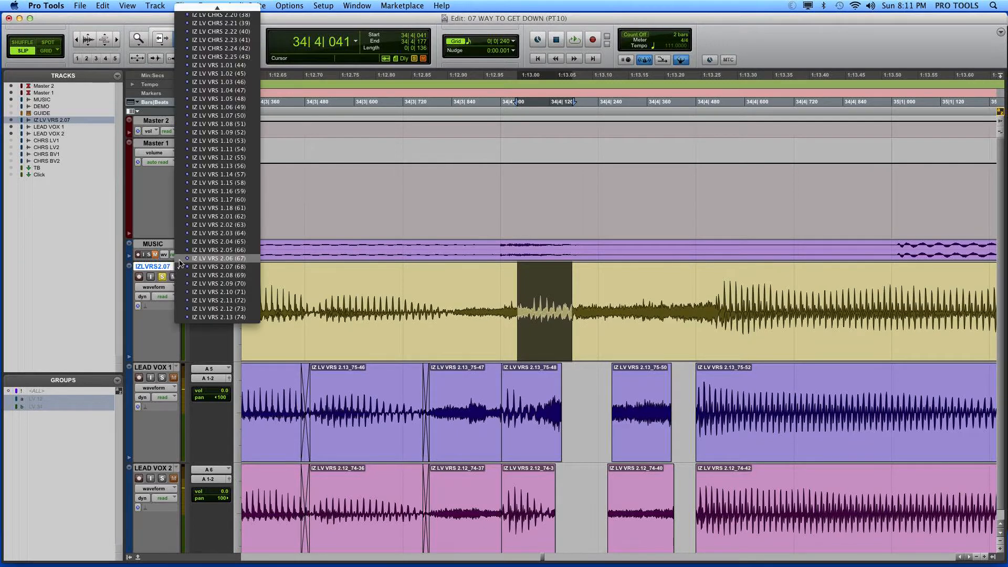
click(178, 259)
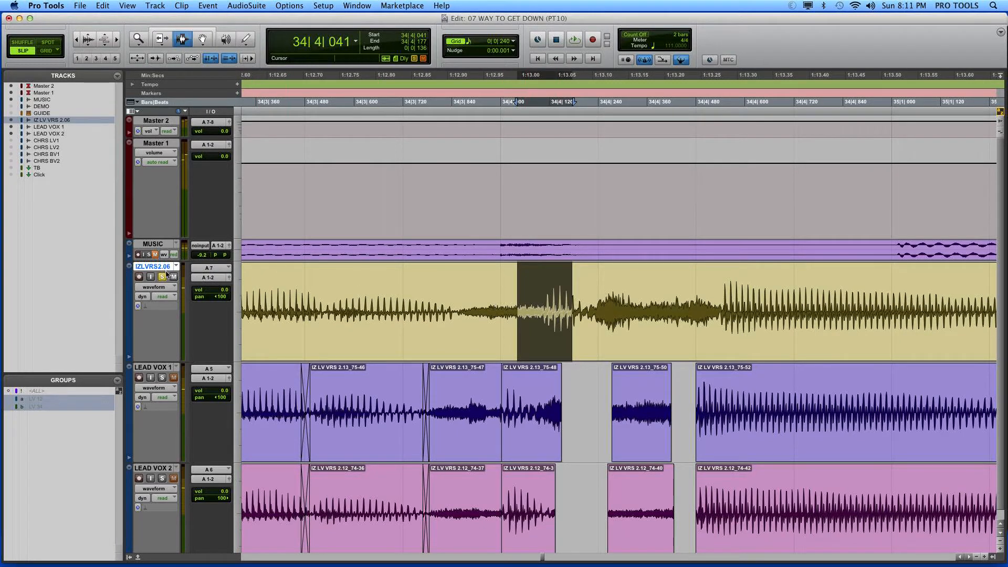
click(175, 267)
click(184, 261)
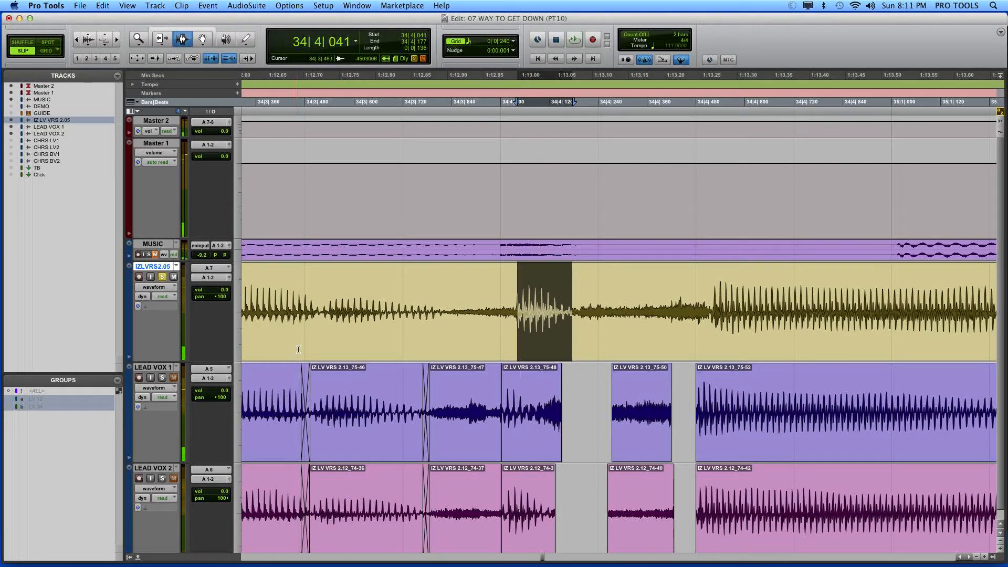
Step: Audition the syllable on takes IZ LV VRS 2.04, 2.03 and 2.02, and return the track to playlist 2.08
click(176, 266)
click(180, 260)
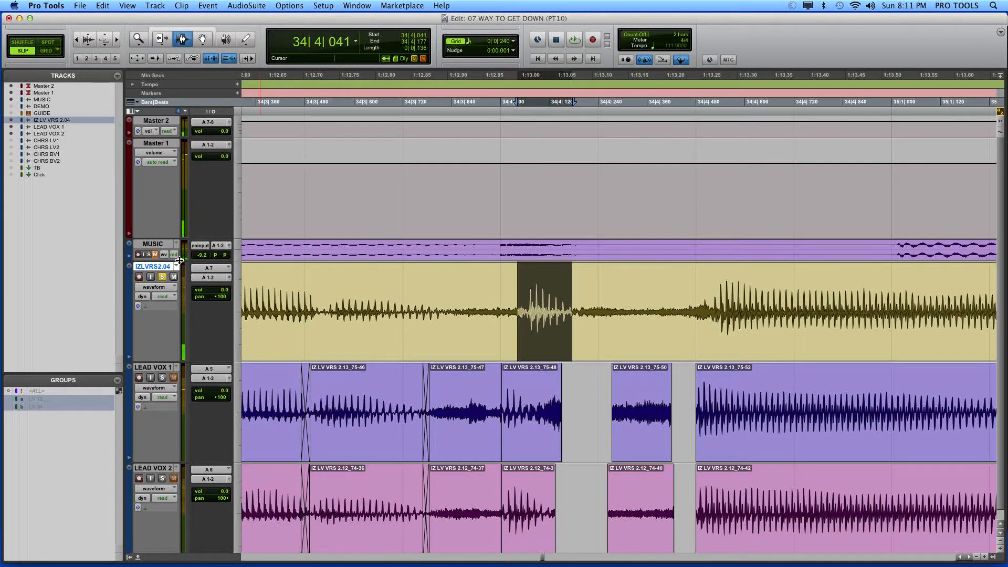
click(177, 267)
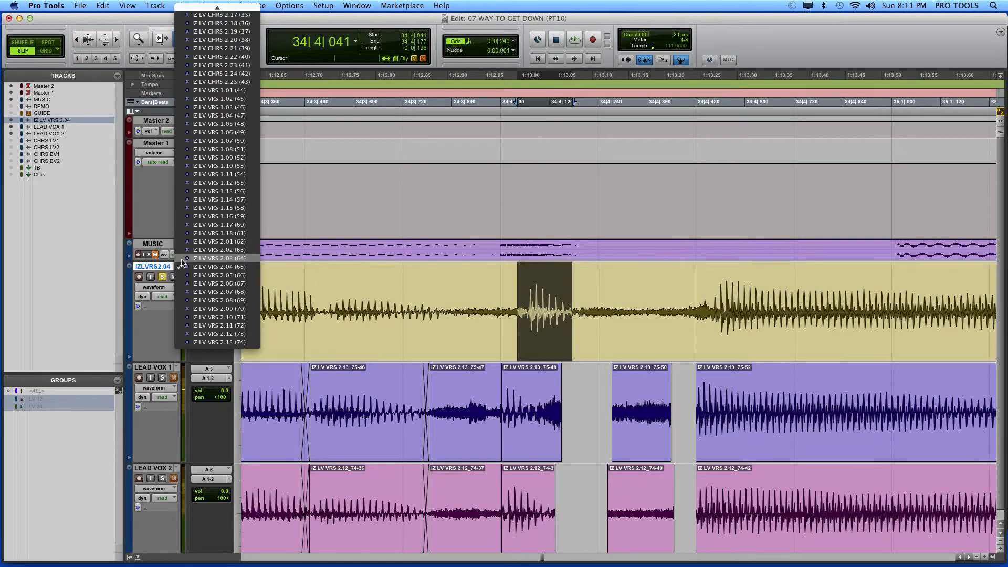
click(181, 260)
click(177, 267)
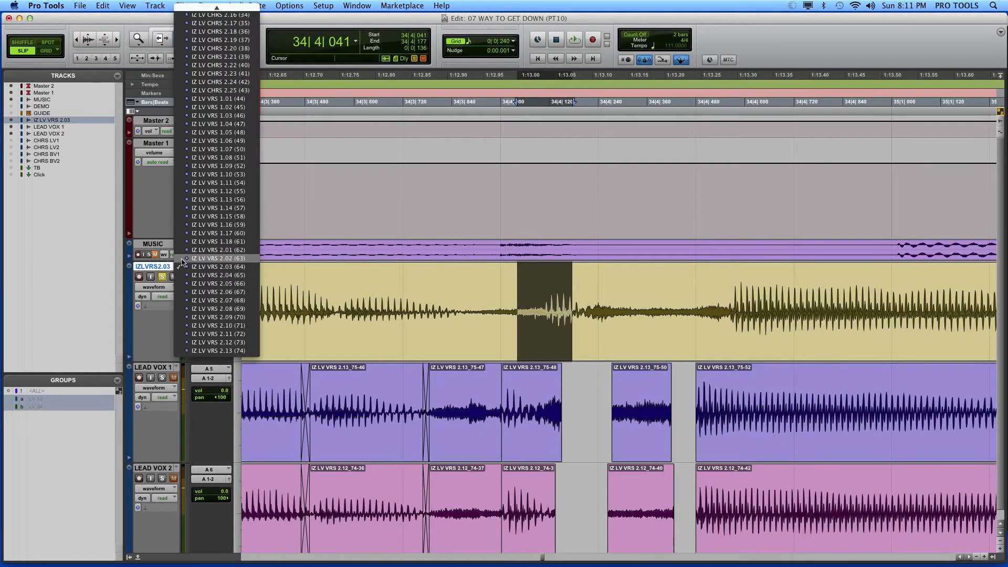
click(181, 260)
click(177, 266)
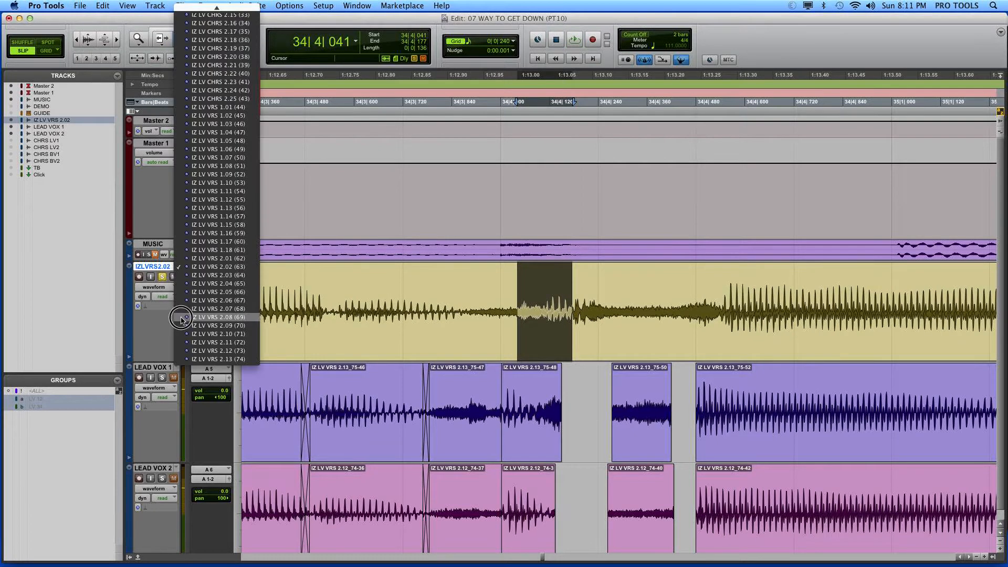
click(184, 317)
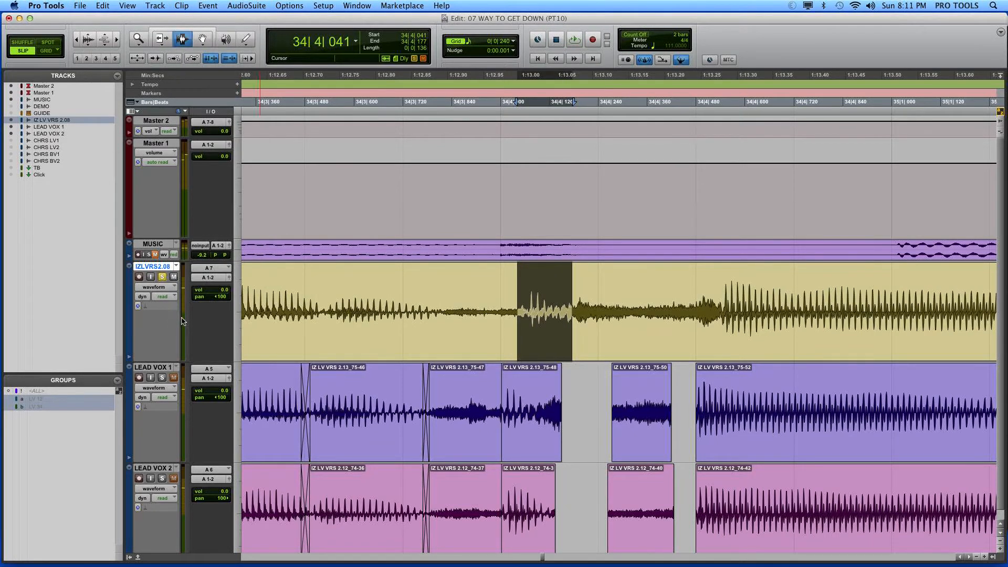
Step: Switch the alternate vocal track to playlist IZ LV VRS 2.09 and separate the selected syllable into its own clip
click(176, 267)
click(180, 258)
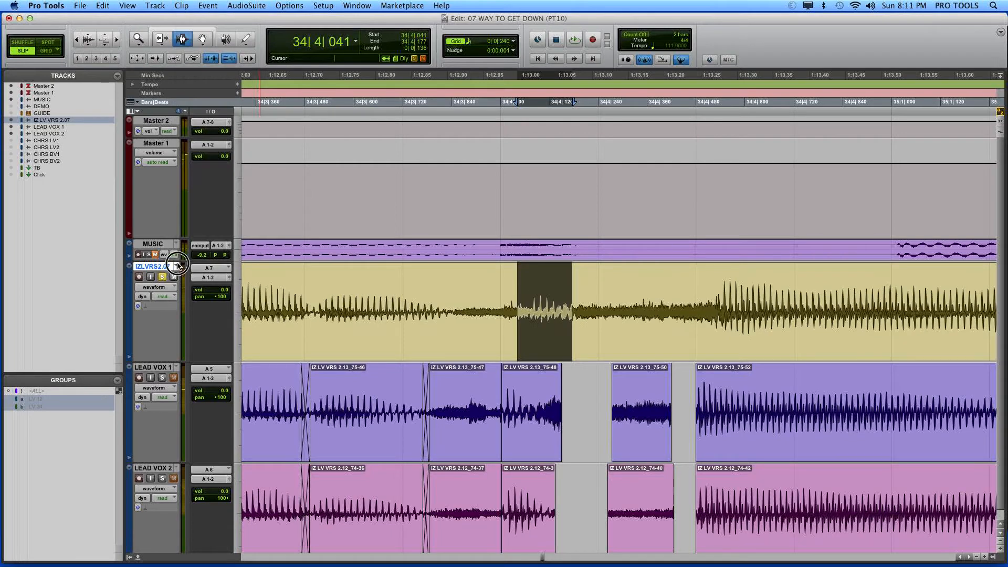
click(176, 267)
click(183, 286)
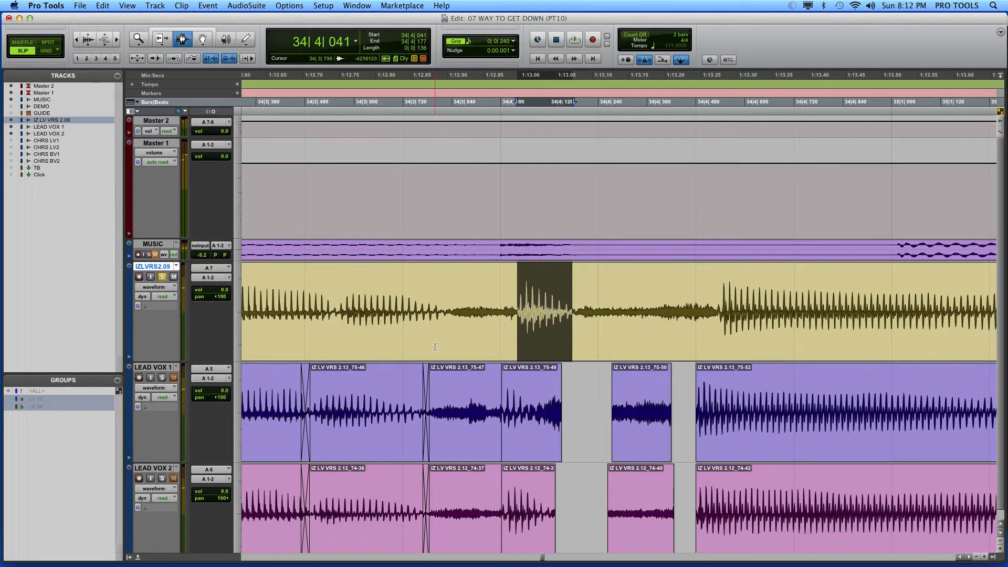
scroll(433, 344, up, 2)
key(super+e)
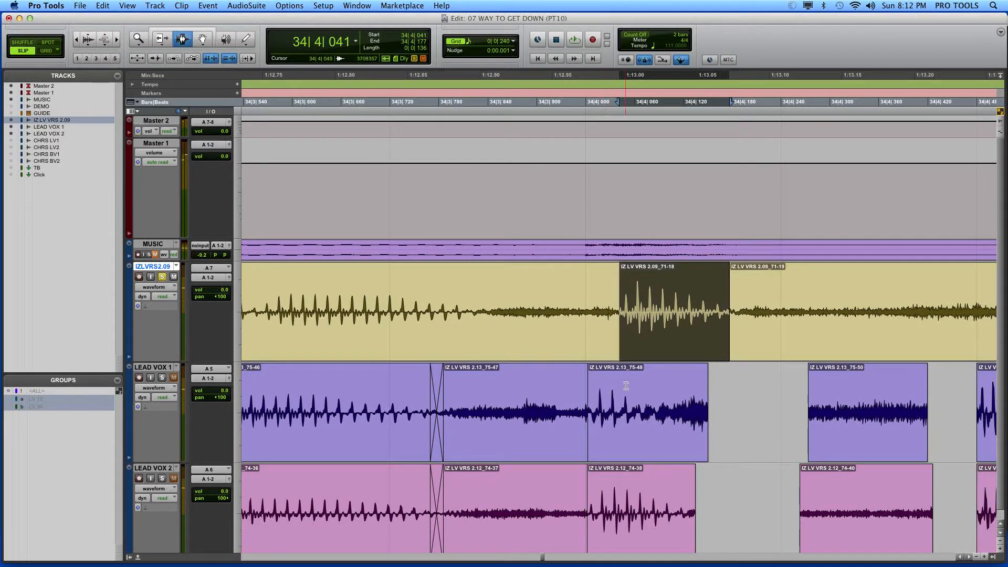
Step: Replace the LEAD VOX 1 clip starting at 34|4|003 with the separated IZ LV VRS 2.09 syllable
double_click(605, 401)
key(super+v)
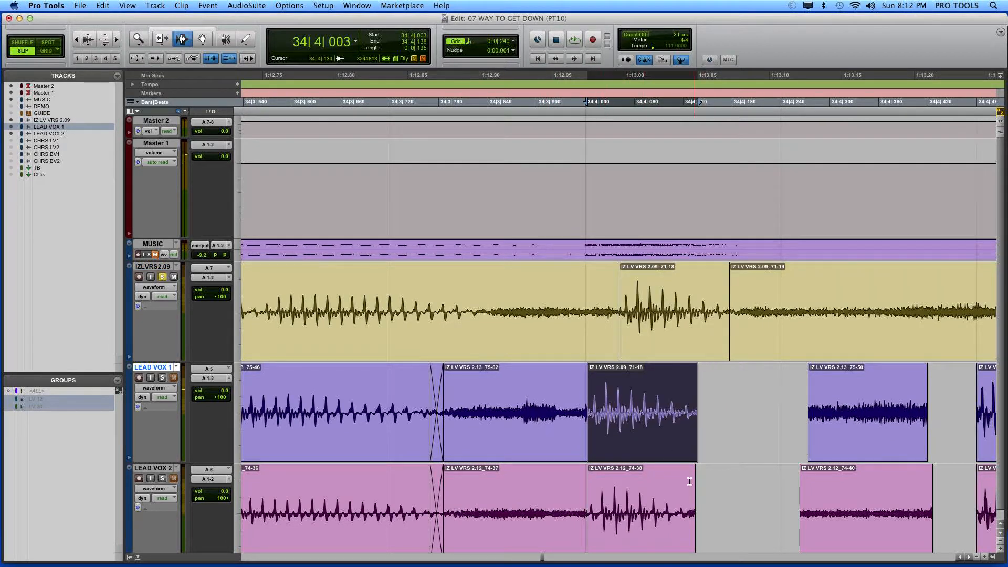
scroll(674, 502, down, 1)
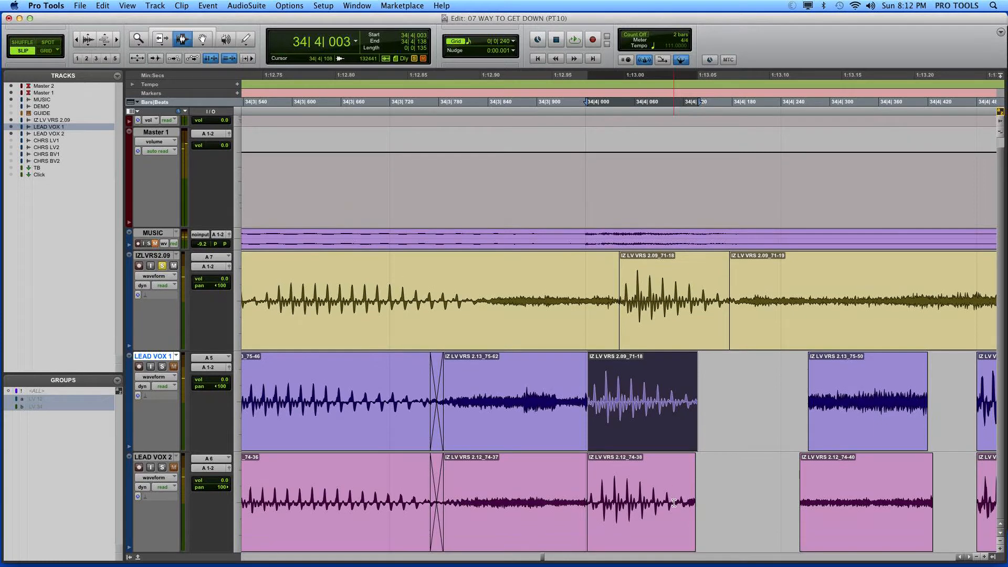
Step: Take IZ LV VRS 2.09 out of solo and mute it, and play the doubled leads from 34|3|744
click(172, 267)
click(411, 435)
key(space)
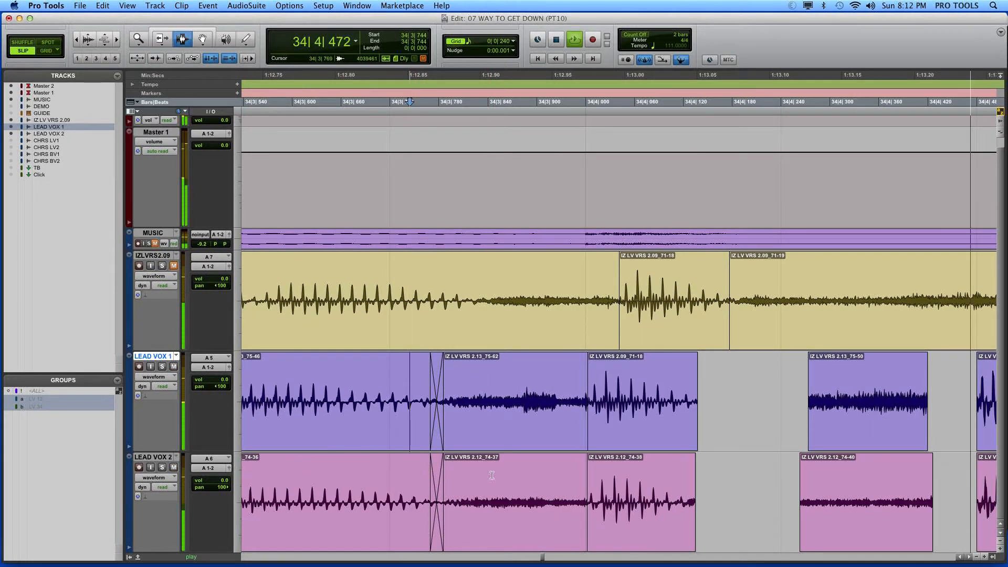
key(space)
key(space)
key(space)
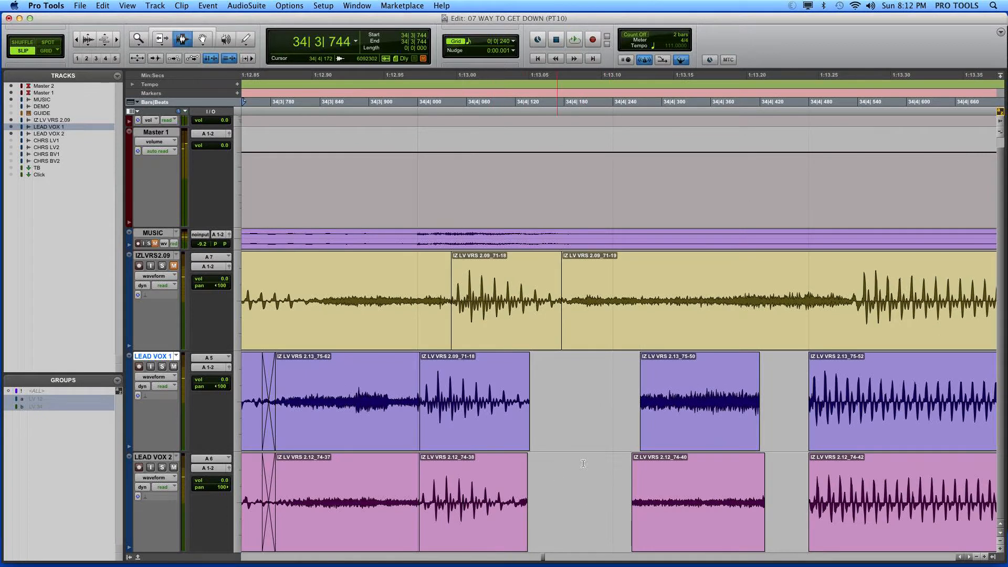
Step: Crossfade the start of the replaced syllable on both LEAD VOX tracks from 34|3|959 to 34|4|008
key(t)
key(r)
click(846, 434)
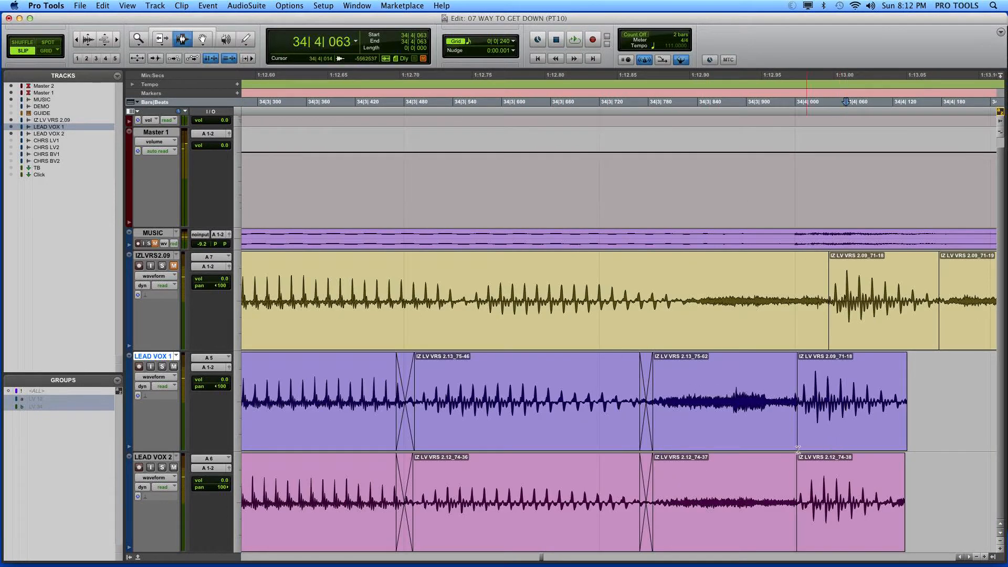
key(t)
drag(515, 432, 530, 461)
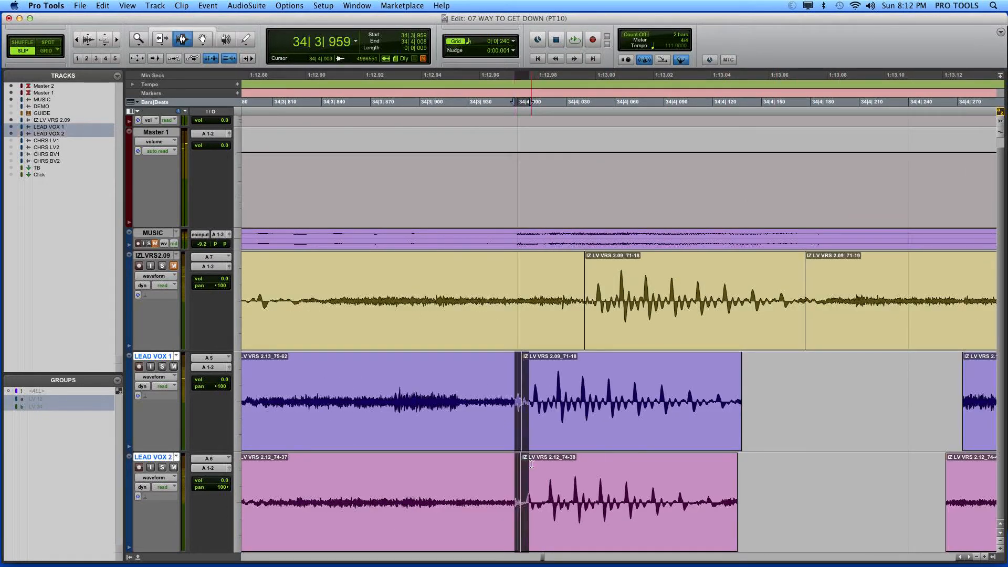
key(ctrl+super+f)
key(r)
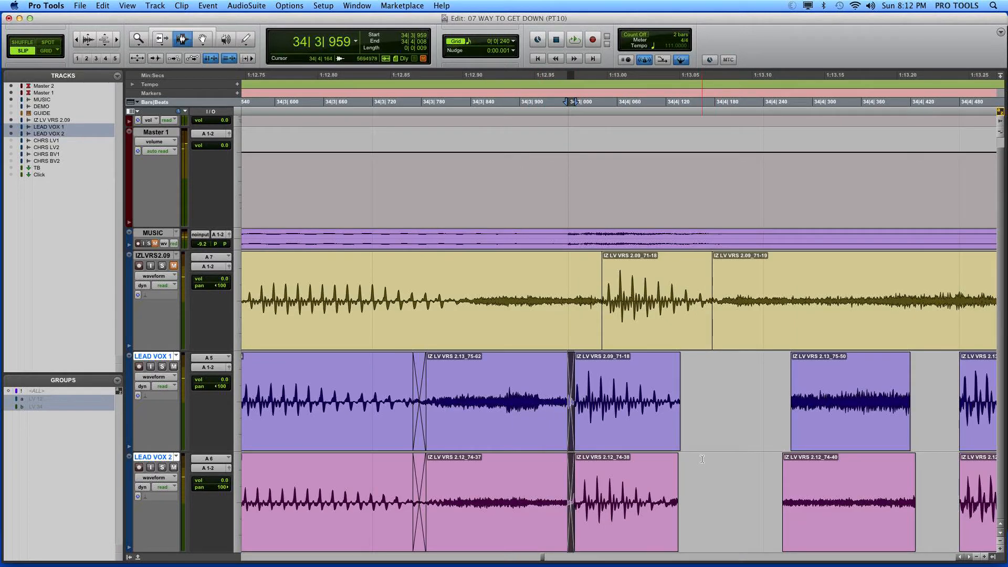
Step: Extend the starts of the isolated clips before the next word to 34|4|129 on LEAD VOX 1 and 34|4|135 on LEAD VOX 2
key(r)
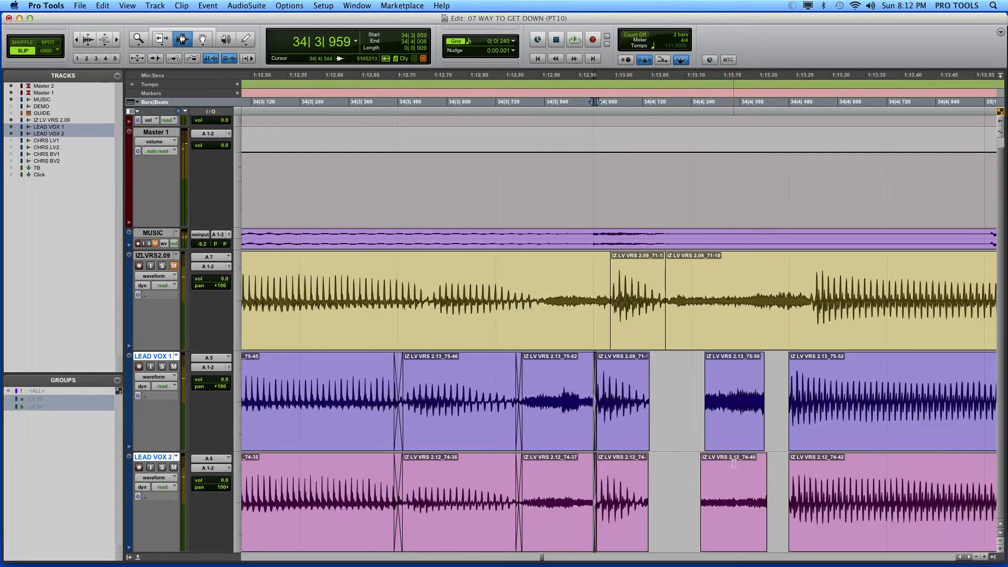
double_click(720, 418)
key(t)
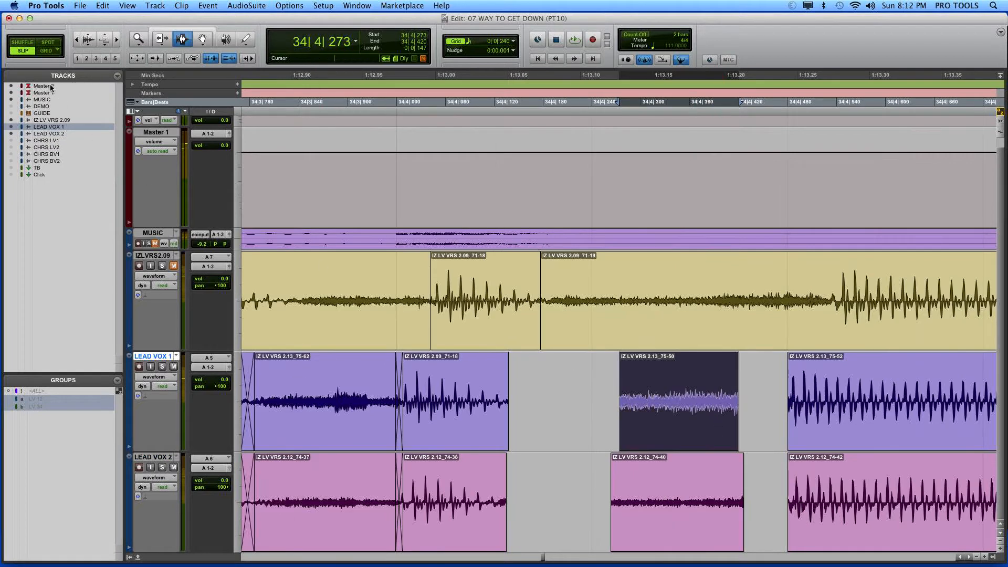
click(159, 38)
drag(634, 389, 509, 434)
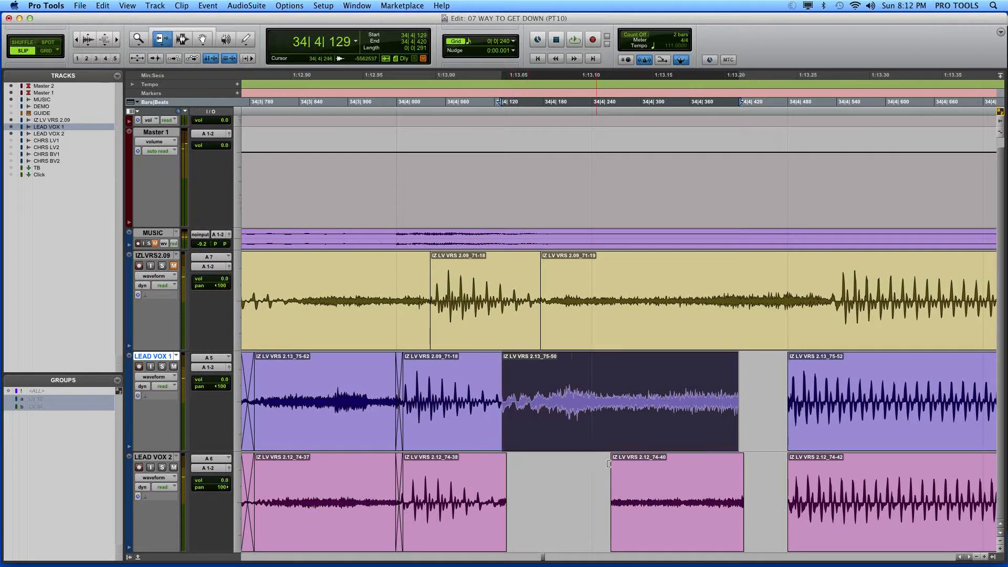
drag(608, 464, 506, 488)
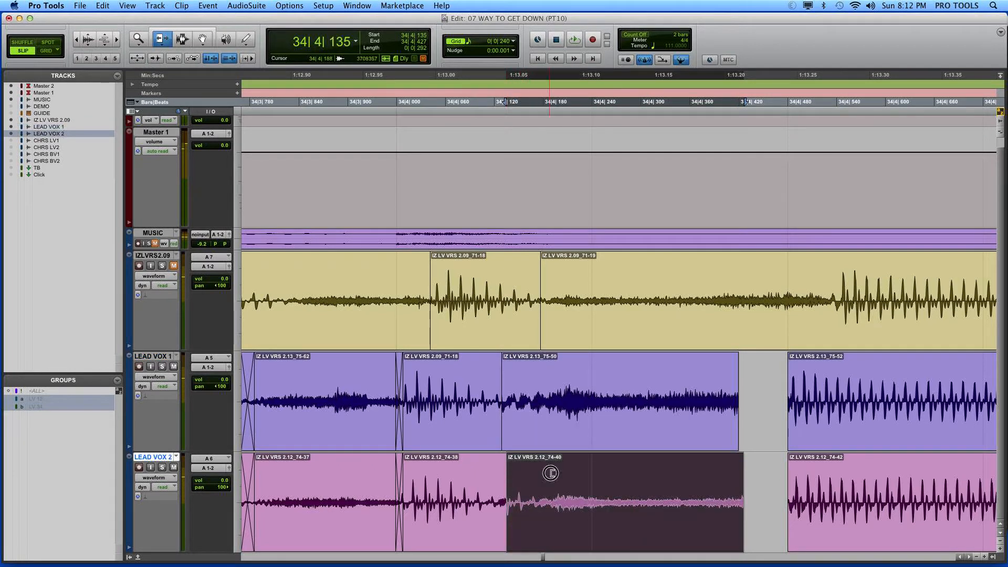
Step: Trim the start of the extended LEAD VOX 2 clip to 34|4|188 and move the clip to start at 34|4|132
click(550, 473)
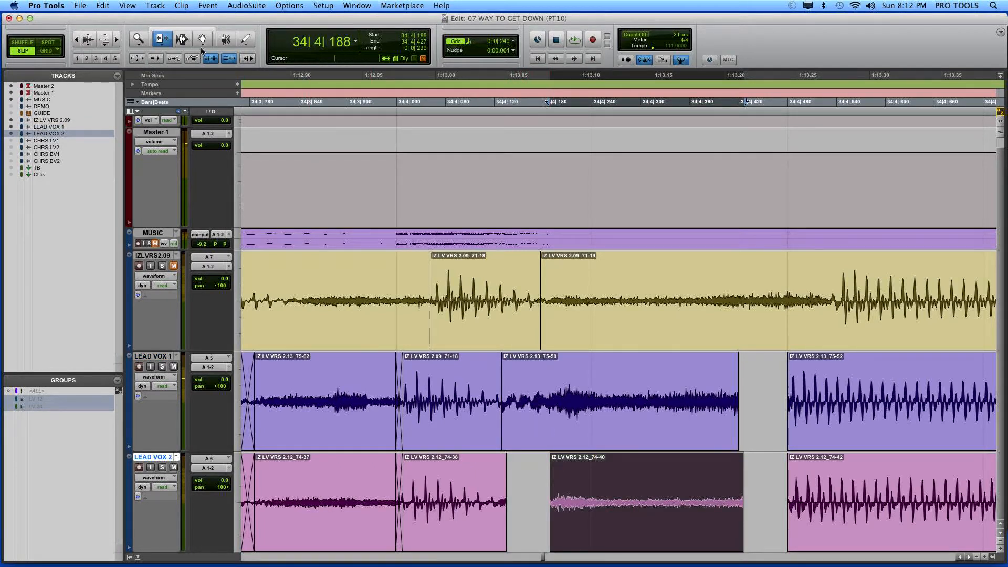
key(F8)
drag(581, 477, 532, 473)
Step: Extend the ends of the LEAD VOX 2 and LEAD VOX 1 clips toward the word that follows them
click(160, 39)
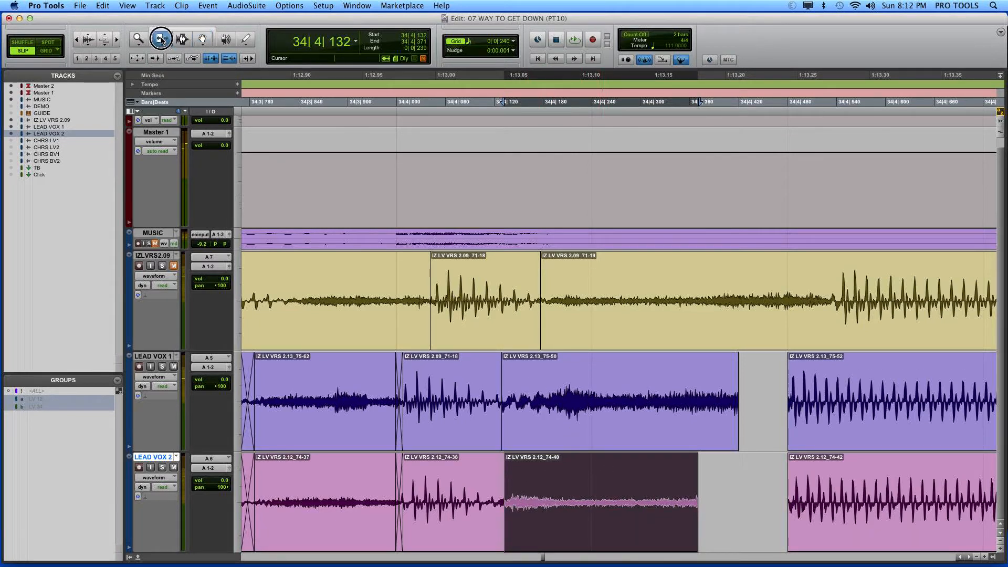
drag(657, 465, 782, 467)
drag(735, 410, 780, 408)
Step: Shorten the start of the LEAD VOX 1 clip, nudge it earlier to 34|4|137 and extend its end to 34|4|479
drag(520, 417, 543, 440)
key(comma)
key(comma)
key(comma)
key(comma)
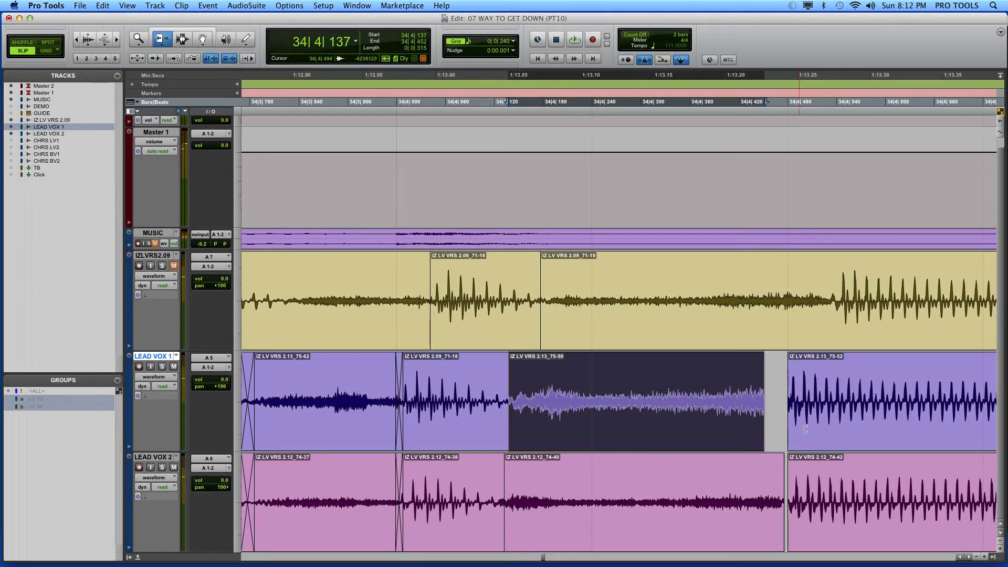
drag(762, 414, 788, 412)
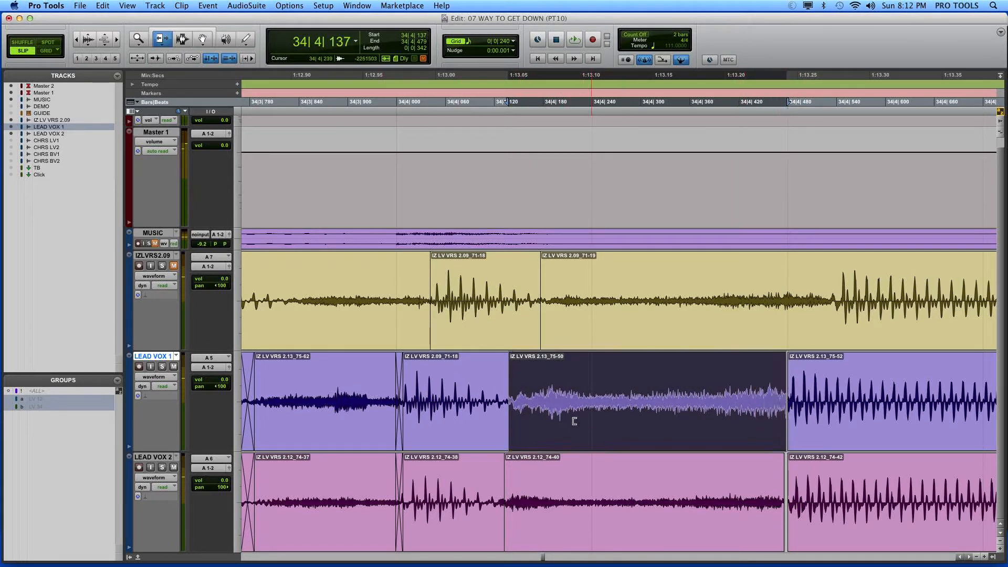
Step: Trim more off the start of the LEAD VOX 1 clip, nudge it back to 34|4|137 and extend its end to 34|4|483
drag(523, 422, 527, 421)
key(comma)
key(comma)
key(comma)
key(comma)
key(comma)
key(comma)
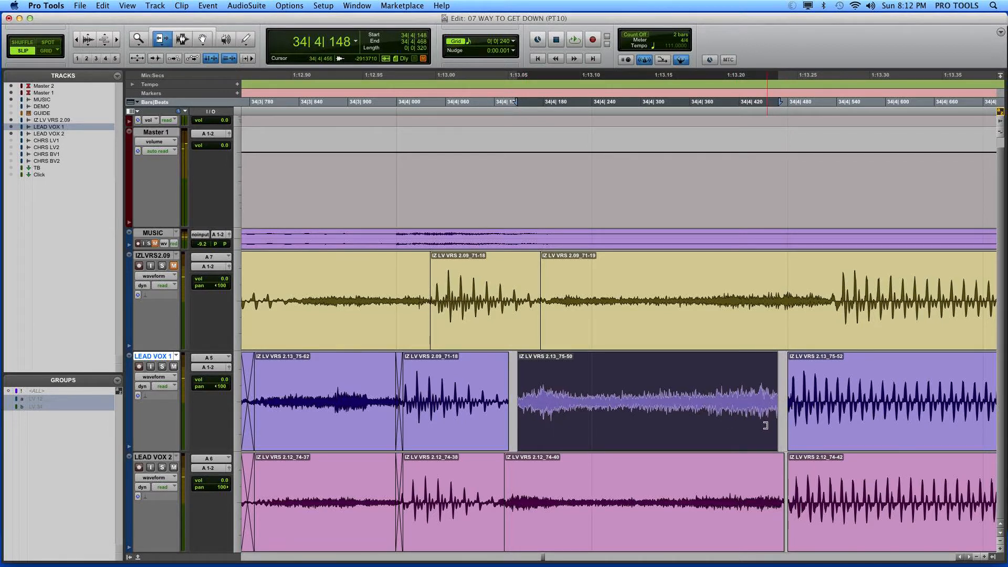
key(comma)
key(comma)
key(comma)
key(comma)
key(comma)
key(comma)
drag(768, 418, 796, 422)
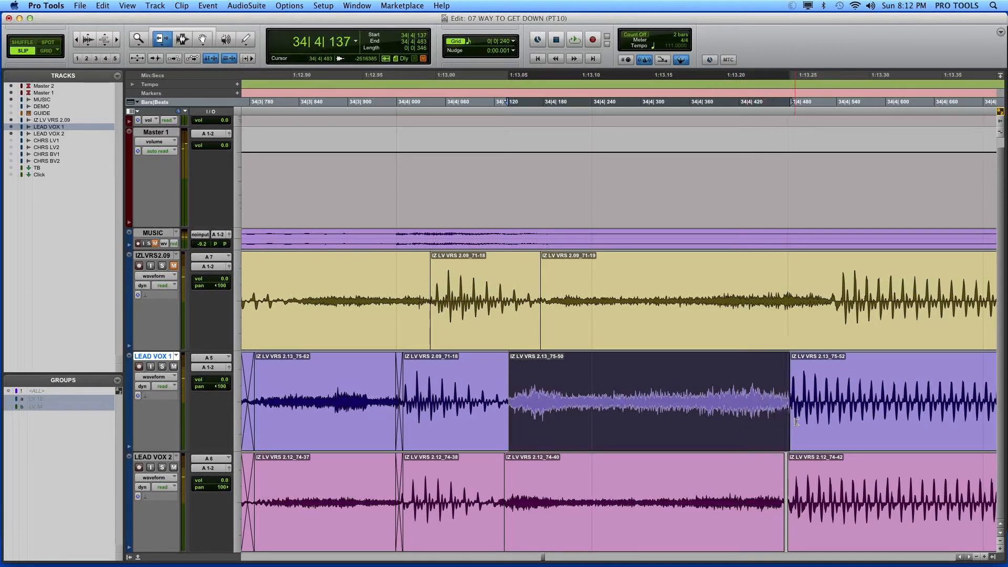
Step: Nudge the LEAD VOX 1 clip earlier over the tail of the preceding syllable and lengthen its end to make it 348 ticks long
key(comma)
key(comma)
key(comma)
key(comma)
key(comma)
key(comma)
key(comma)
key(comma)
key(comma)
key(comma)
key(comma)
key(comma)
key(comma)
key(comma)
key(comma)
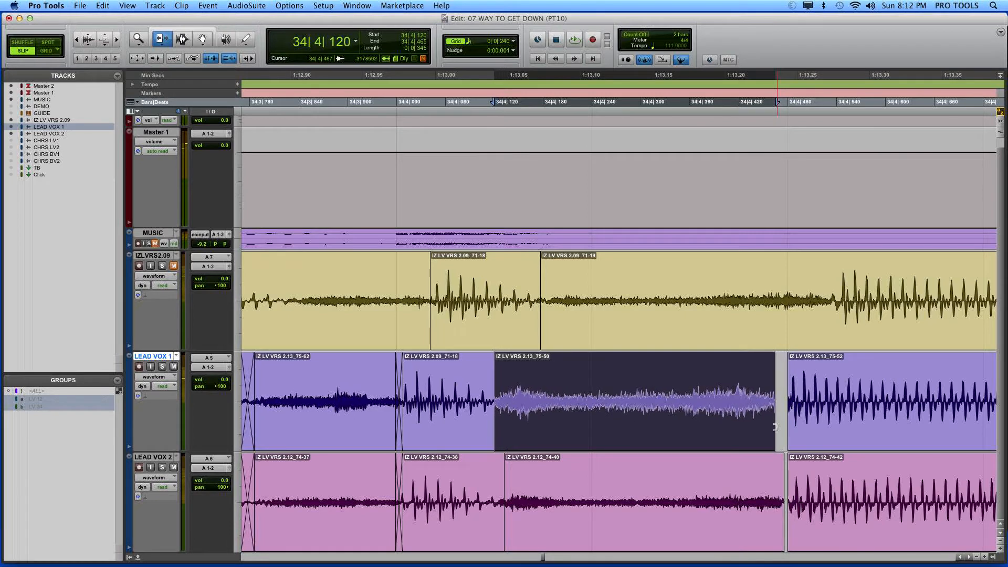
key(comma)
key(comma)
drag(741, 417, 767, 421)
Step: Nudge the LEAD VOX 1 clip later to 34|4|132 and adjust its join with the preceding syllable to 34|4|131
key(period)
key(period)
key(period)
key(period)
key(period)
key(period)
key(period)
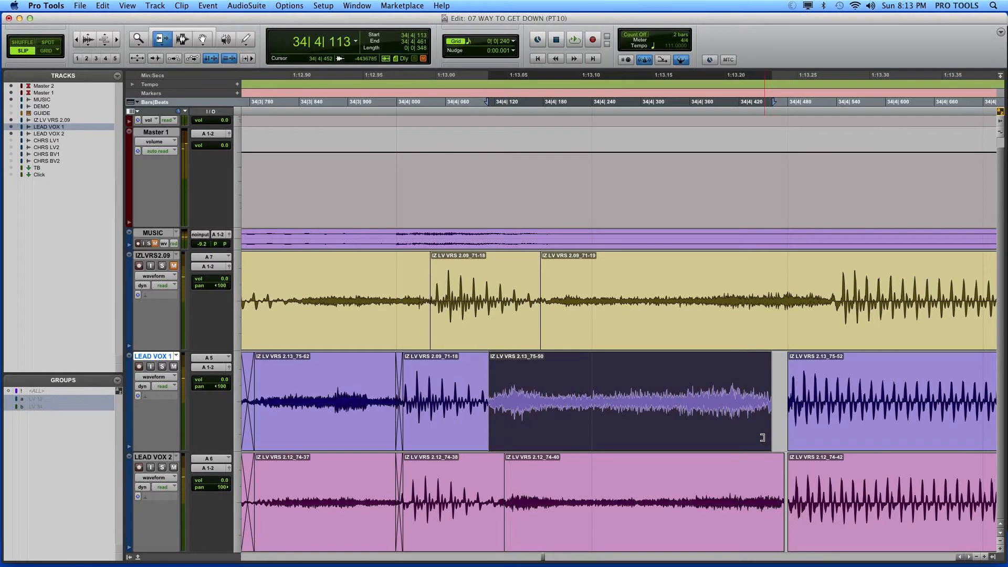
key(period)
key(period)
key(period)
key(period)
key(period)
key(period)
key(period)
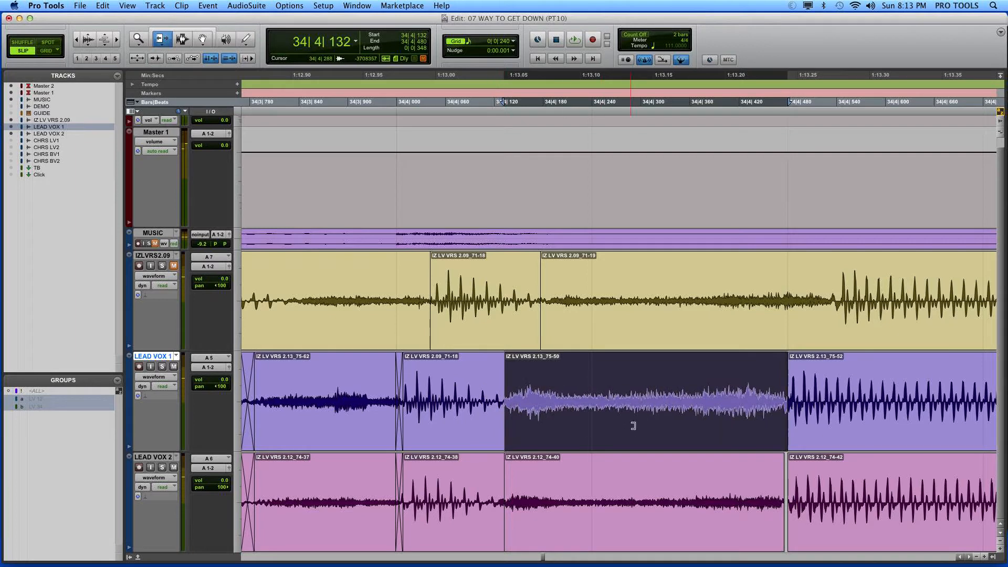
drag(494, 402, 537, 385)
drag(550, 383, 503, 384)
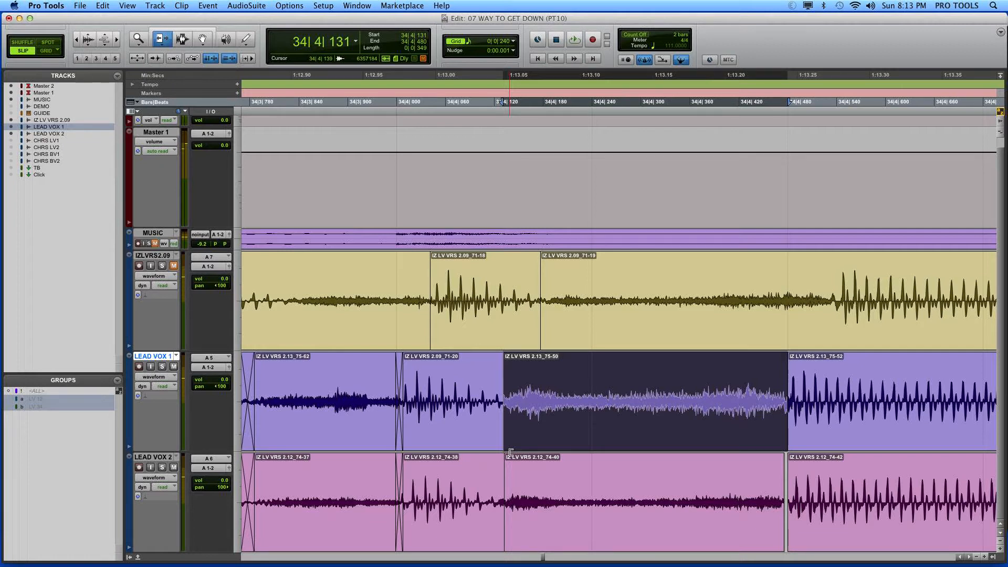
Step: Extend the matching LEAD VOX 2 clip so it runs from 34|4|114 to 34|4|480
drag(518, 472, 489, 472)
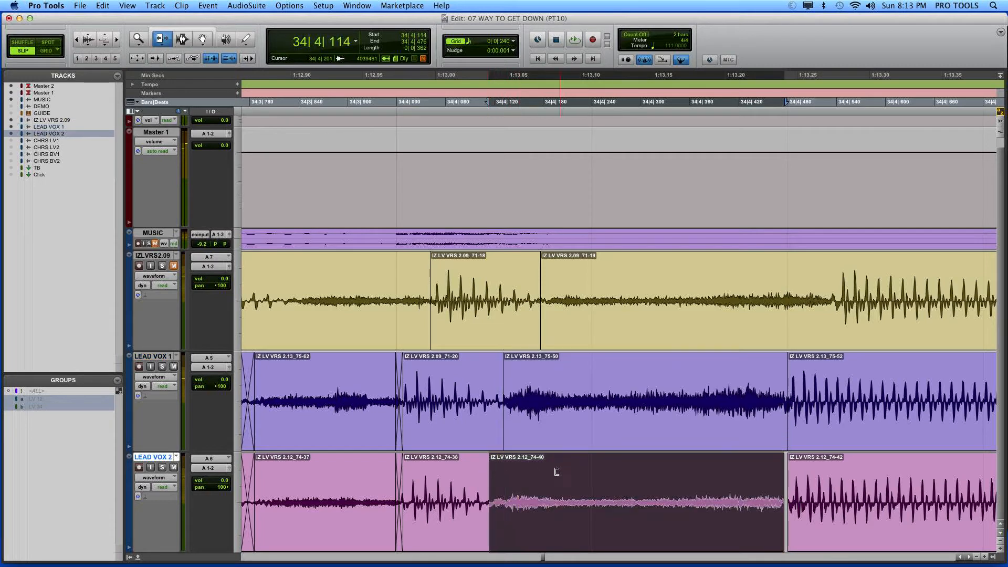
drag(751, 474, 784, 480)
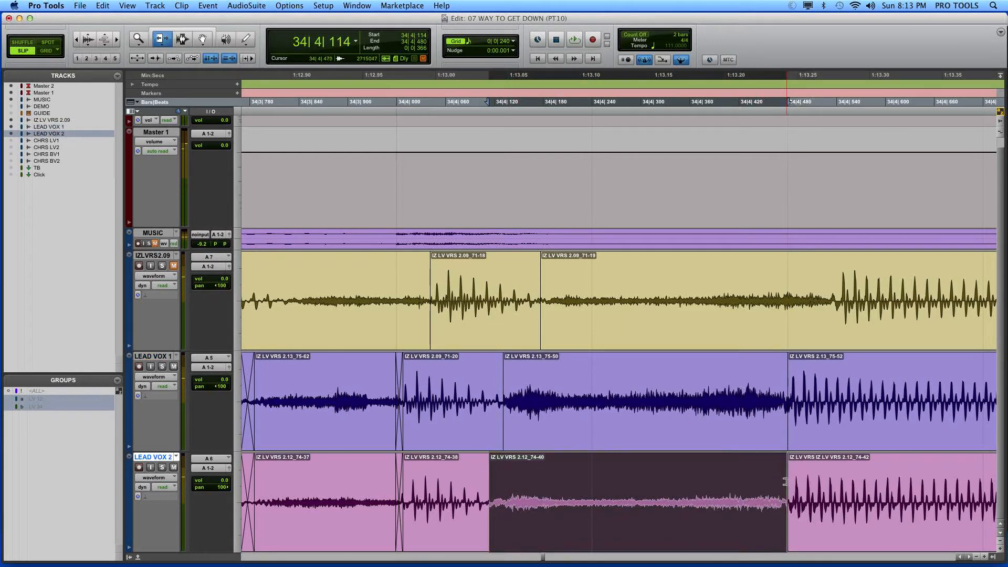
key(KP_Add)
key(KP_Subtract)
Step: Nudge the LEAD VOX 2 clip later so it ends at 34|4|481, and trim its start to 34|4|131
click(782, 479)
key(KP_Add)
key(KP_Add)
key(KP_Add)
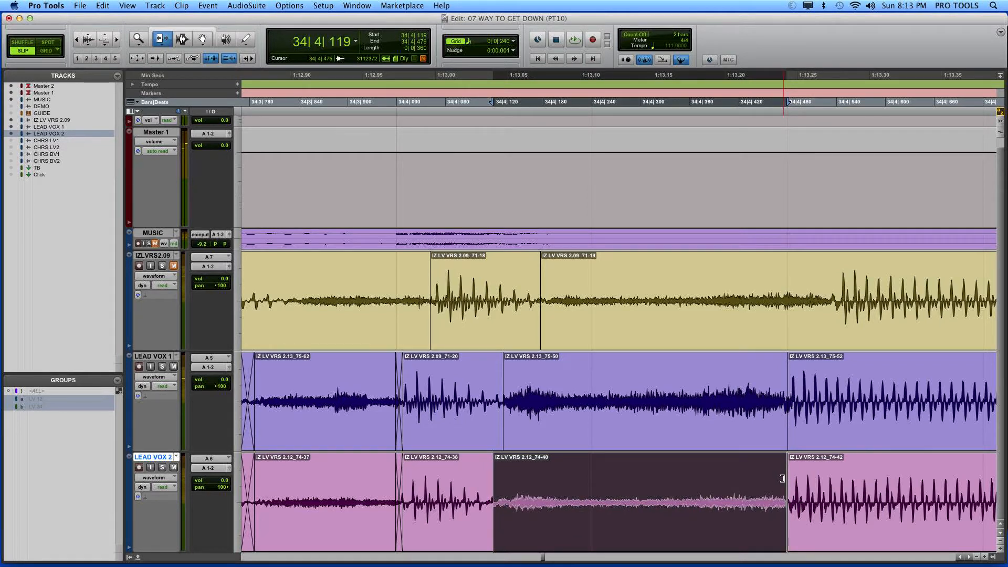
key(KP_Add)
drag(491, 472, 503, 470)
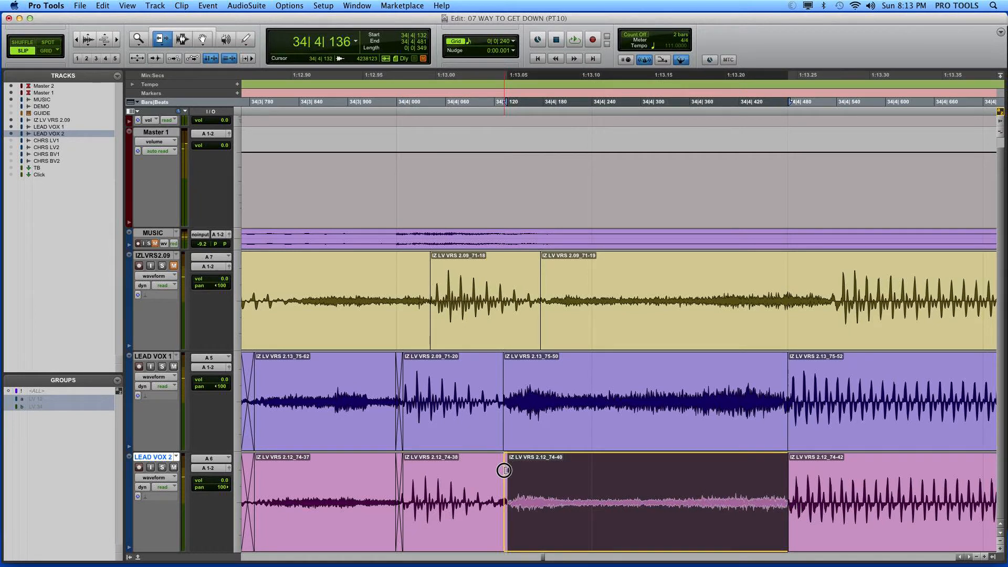
drag(504, 471, 503, 470)
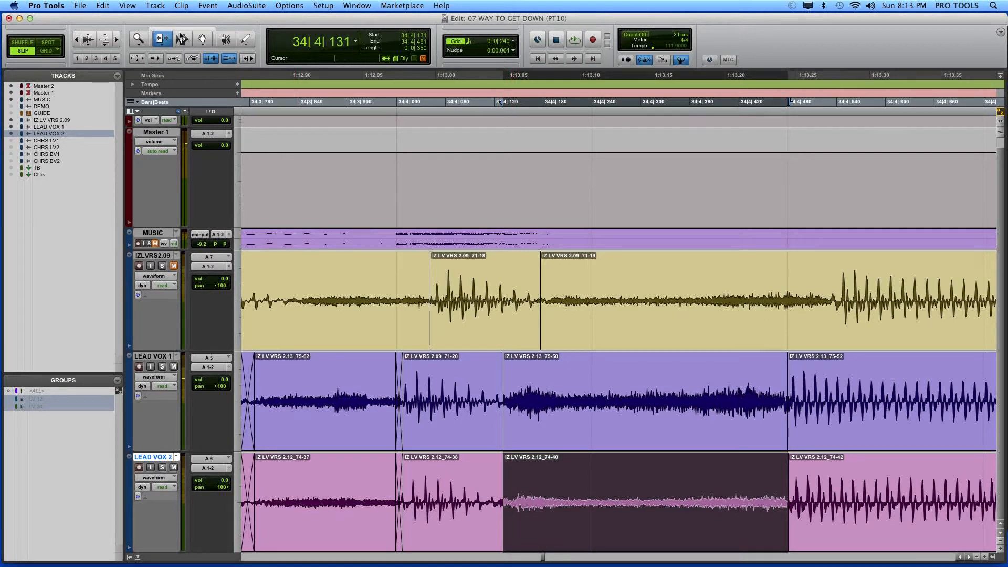
Step: Crossfade both joins of the moved clips on LEAD VOX 1 and 2, from 34|4|125 to 34|4|139 and from 34|4|468 to 34|4|487
click(182, 38)
drag(498, 478, 509, 479)
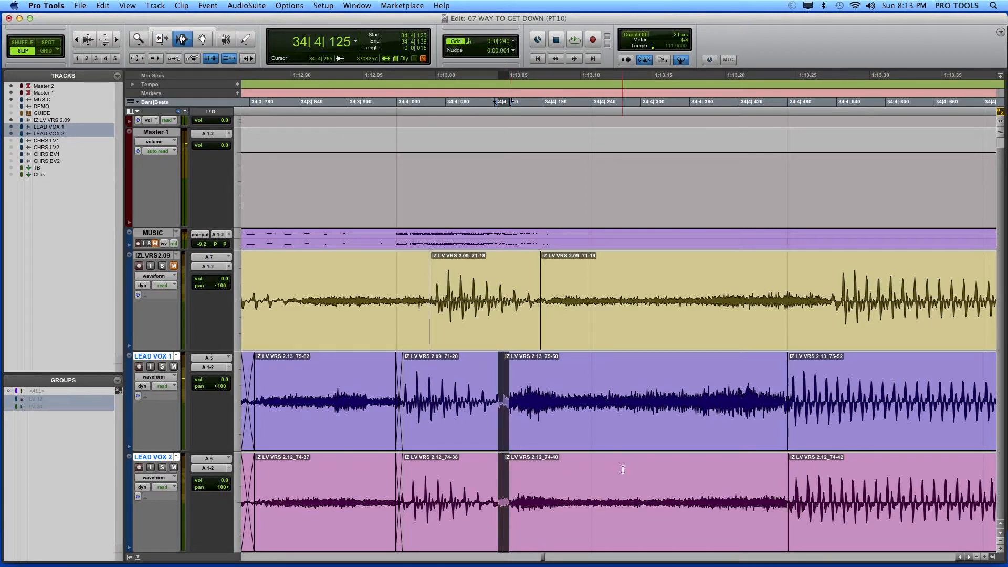
key(f)
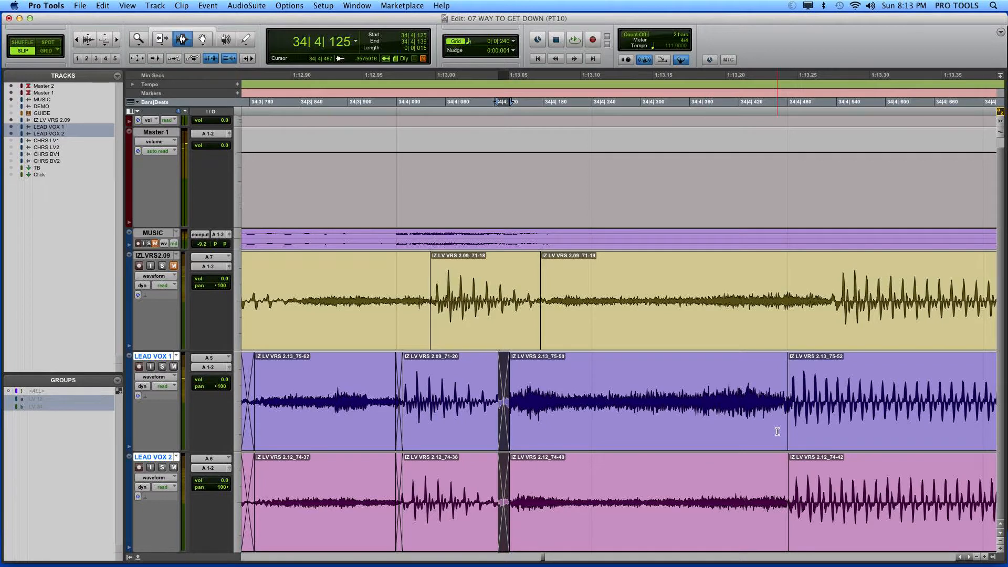
drag(777, 431, 784, 483)
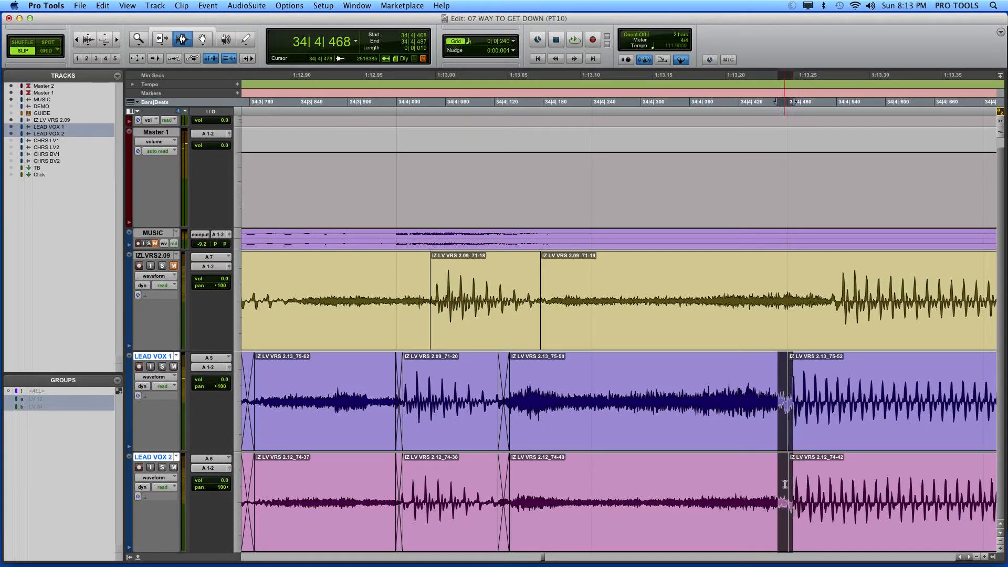
key(f)
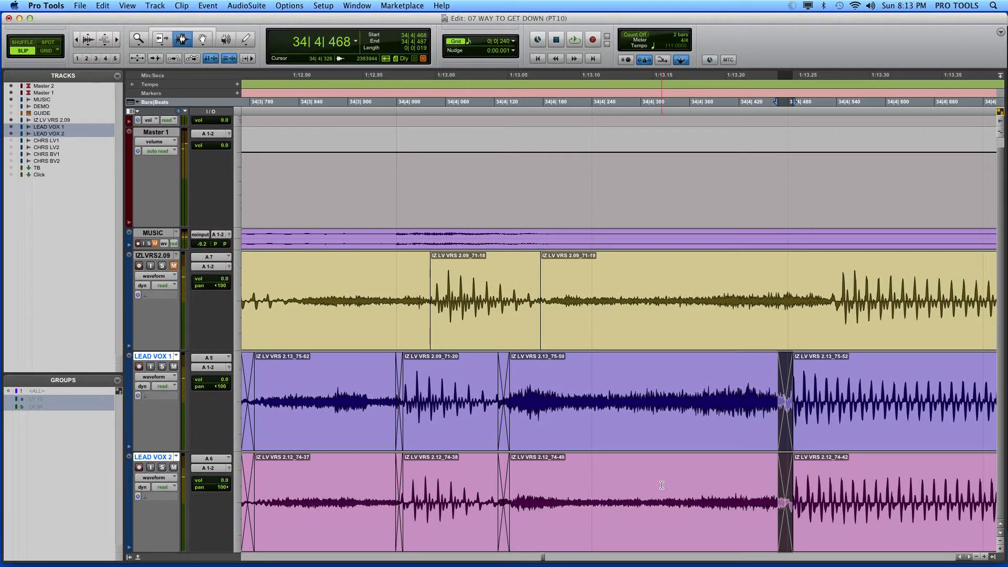
Step: Play back the edited lead vocals from 34|2|889 to check the joins around bar 34 beat 4
key(r)
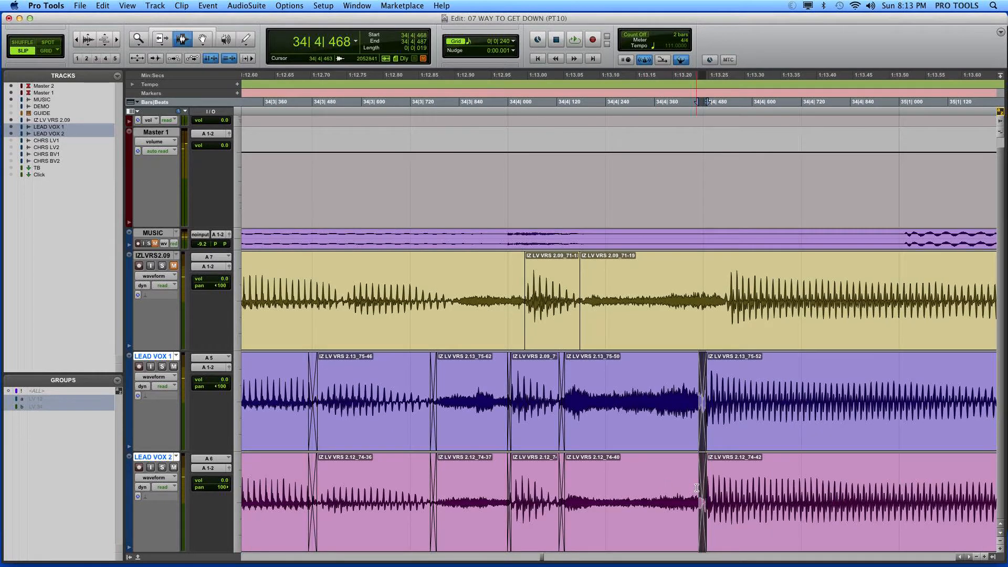
key(r)
click(356, 425)
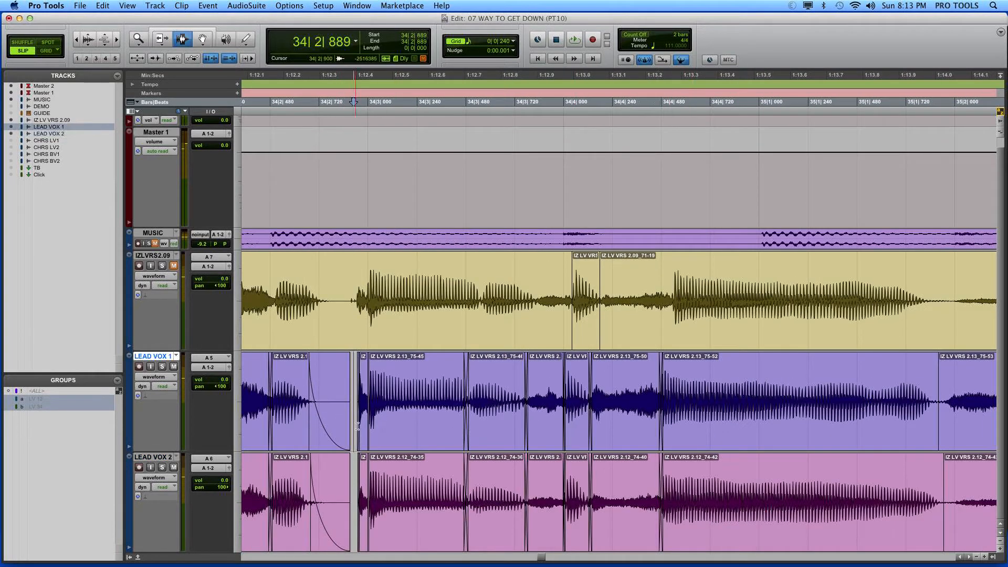
key(space)
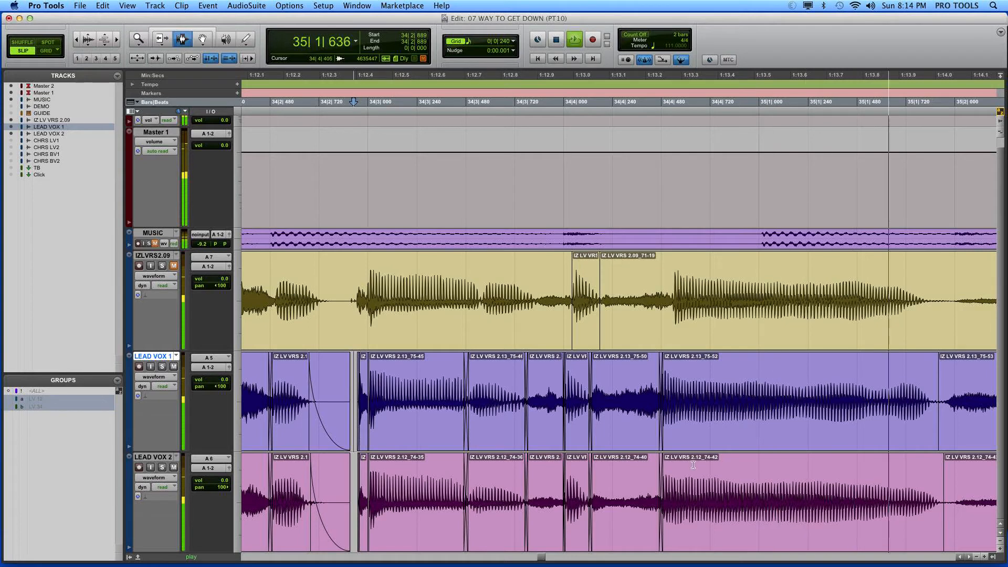
key(space)
Step: Nudge the breath clip on LEAD VOX 2 earlier so that it starts at 35|1|865, matching the breath on LEAD VOX 1
drag(845, 423, 1007, 479)
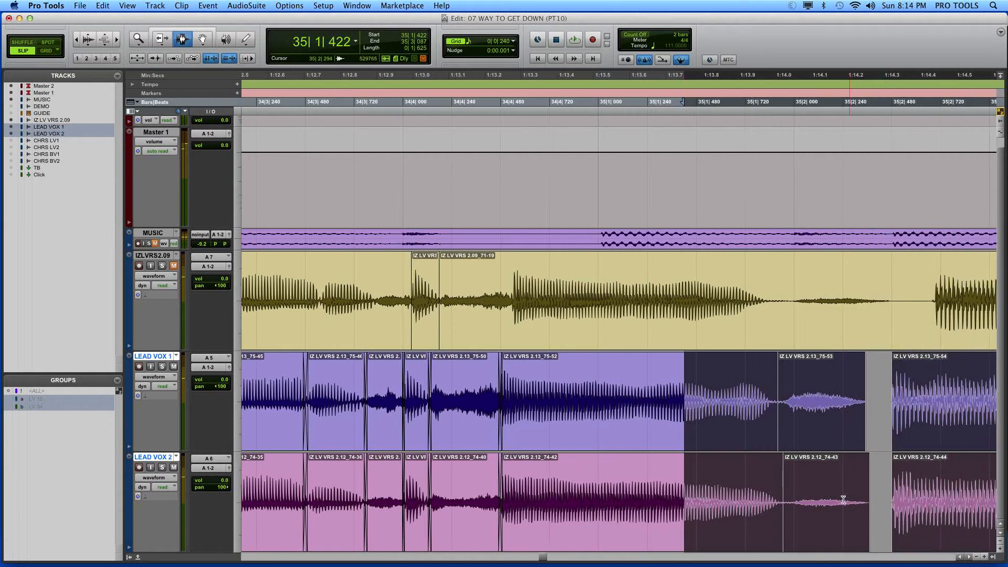
double_click(843, 499)
key(e)
key(space)
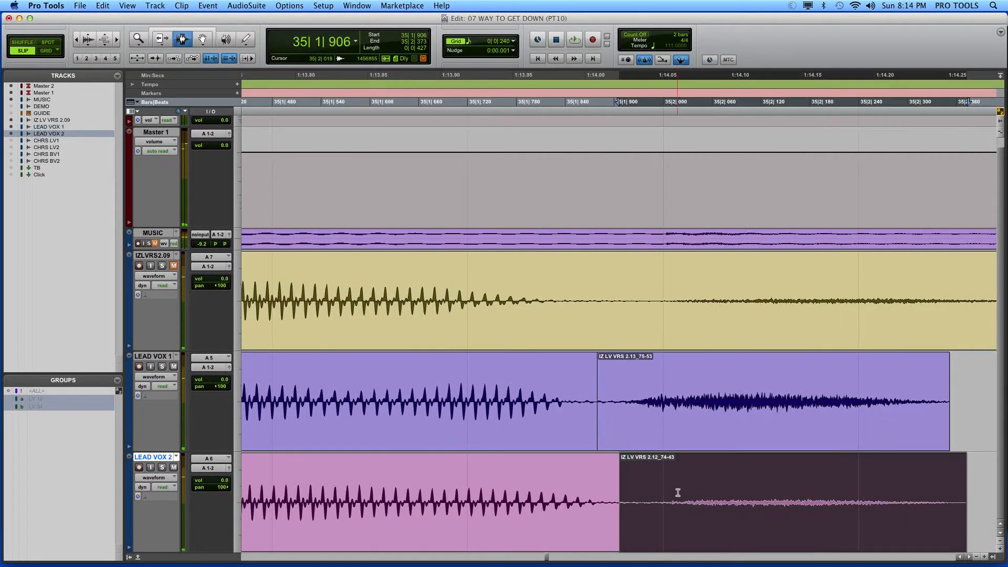
key(comma)
key(comma)
key(comma)
key(comma)
key(comma)
key(comma)
key(comma)
key(comma)
key(comma)
key(comma)
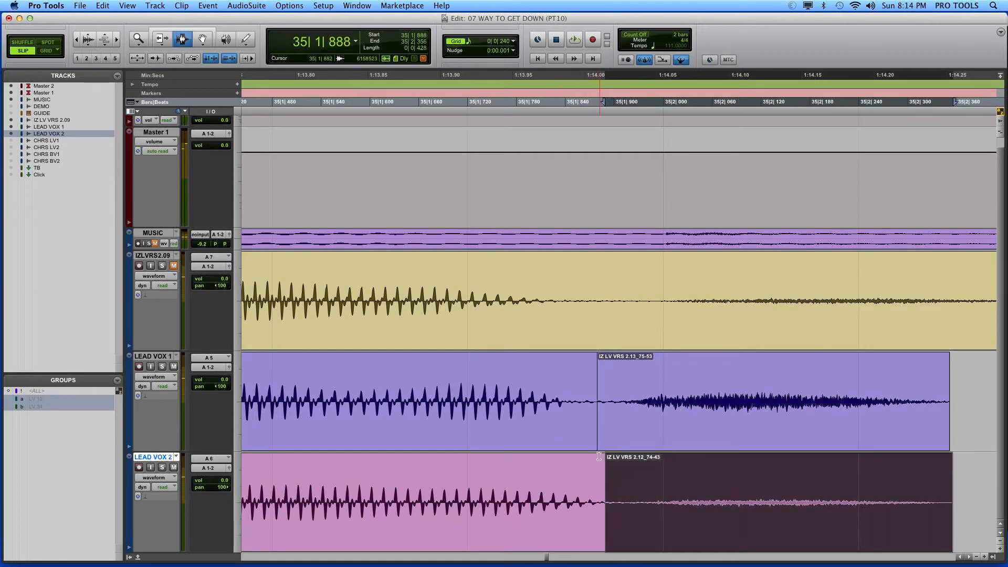
key(comma)
key(comma)
key(comma)
key(comma)
key(comma)
key(comma)
key(comma)
key(comma)
key(comma)
key(comma)
key(comma)
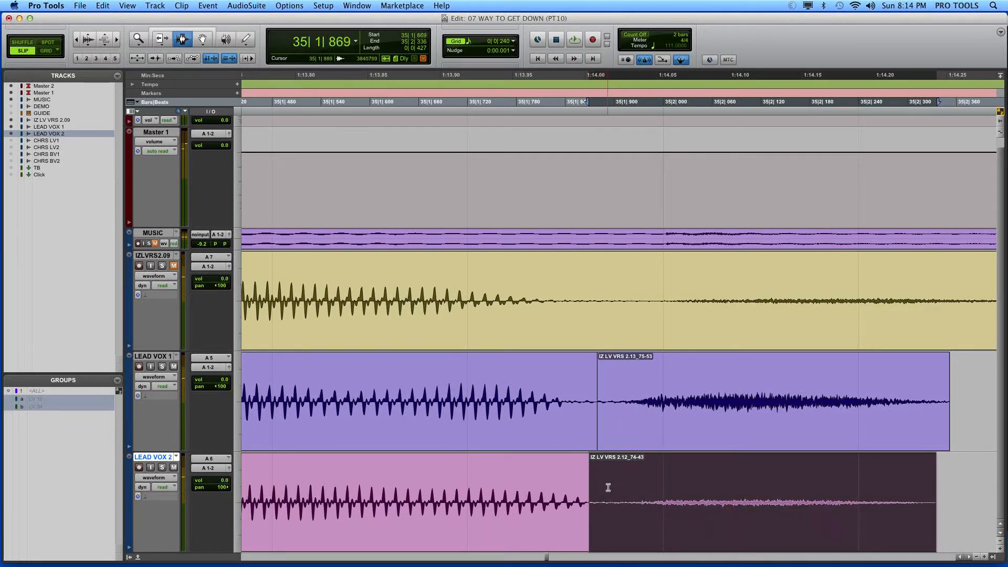
key(comma)
key(comma)
key(comma)
key(comma)
Step: Extend the start of the LEAD VOX 2 breath clip back to 35|1|831
click(152, 32)
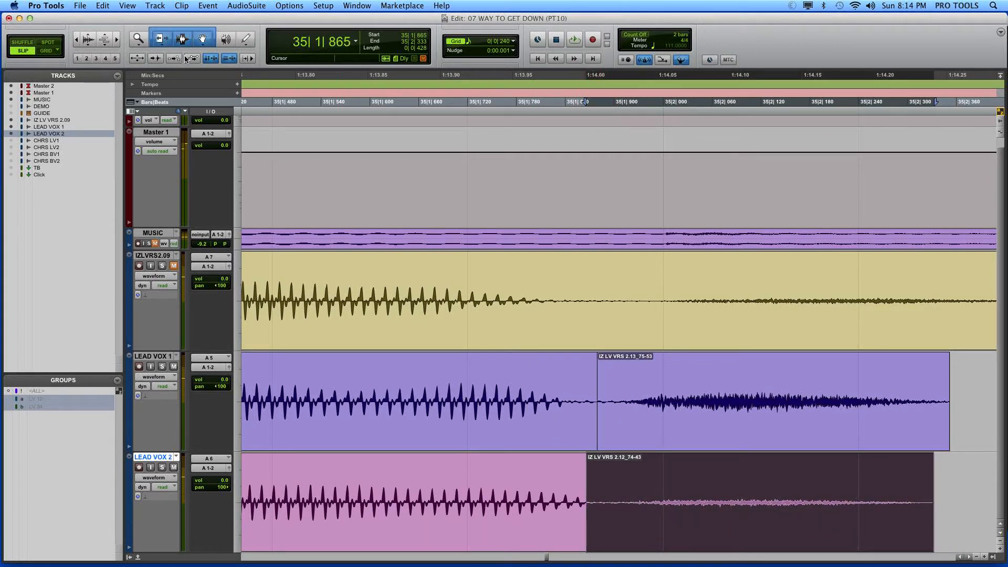
click(162, 36)
click(162, 39)
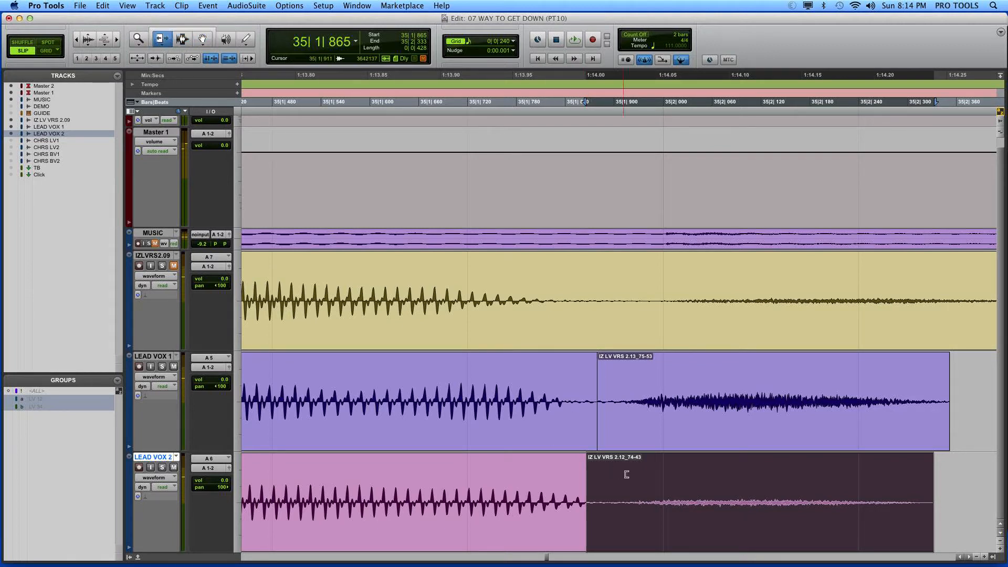
drag(628, 473, 561, 457)
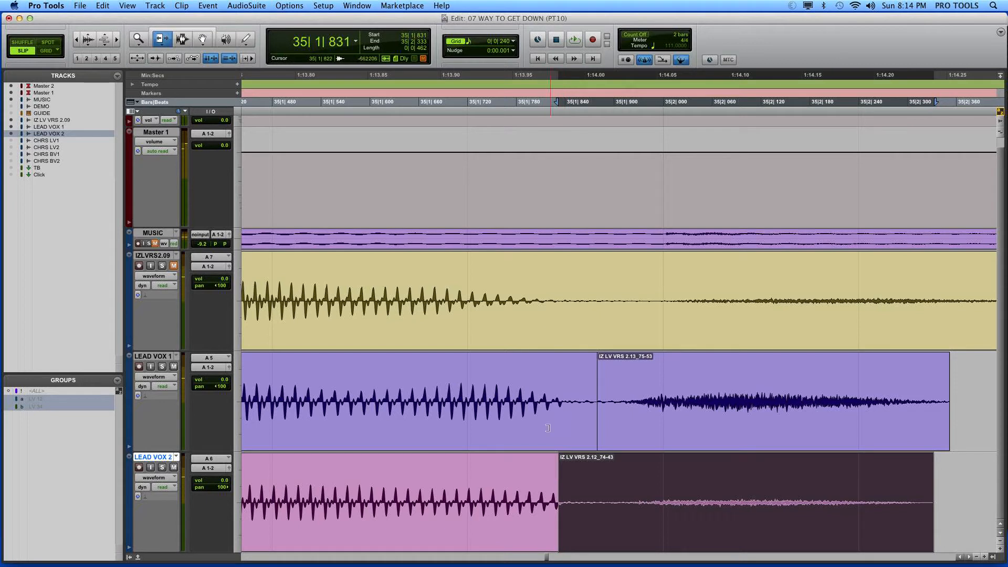
Step: Crossfade the LEAD VOX 2 join before the breath from 35|1|825 to 35|1|839
click(181, 40)
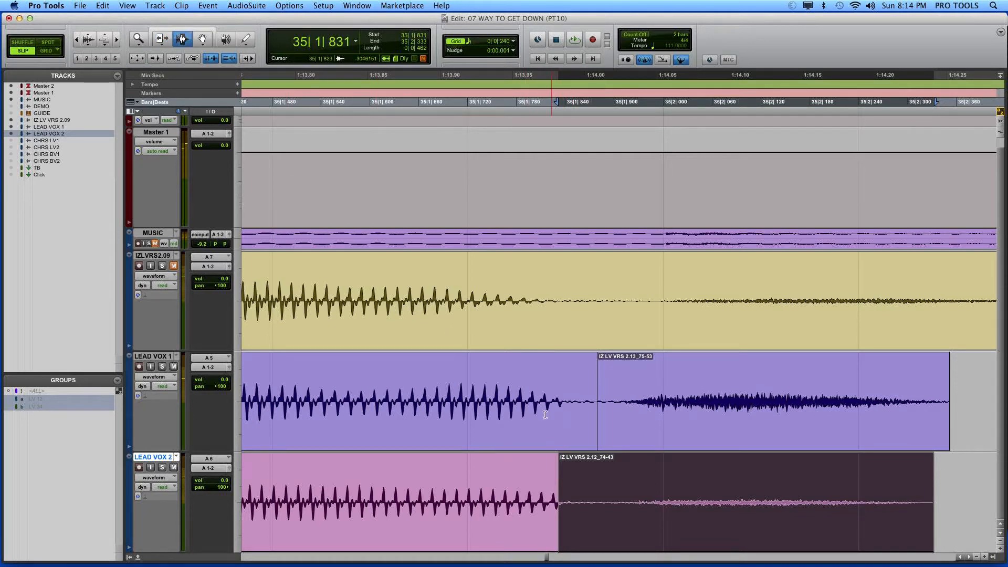
drag(552, 438, 564, 471)
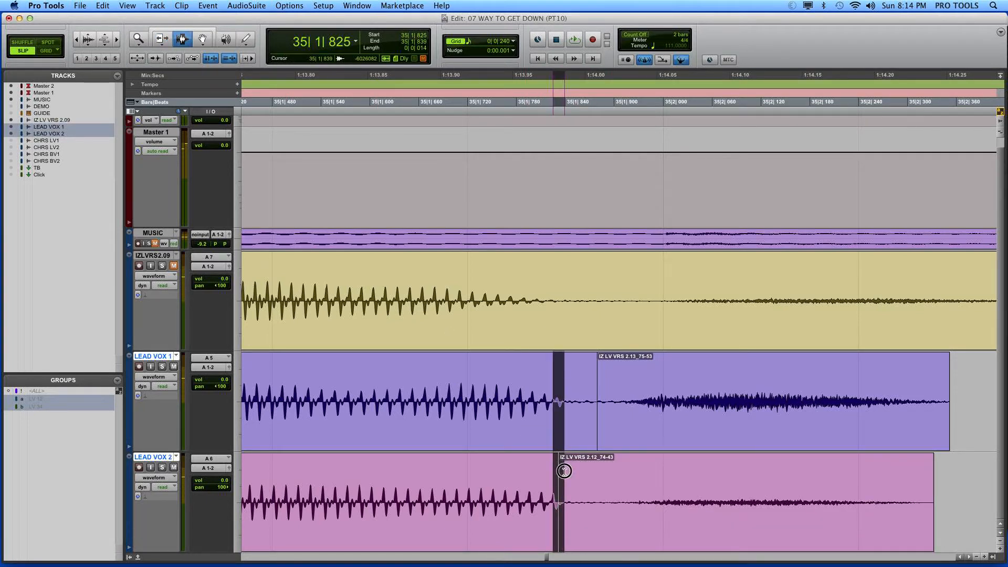
key(ctrl+super+f)
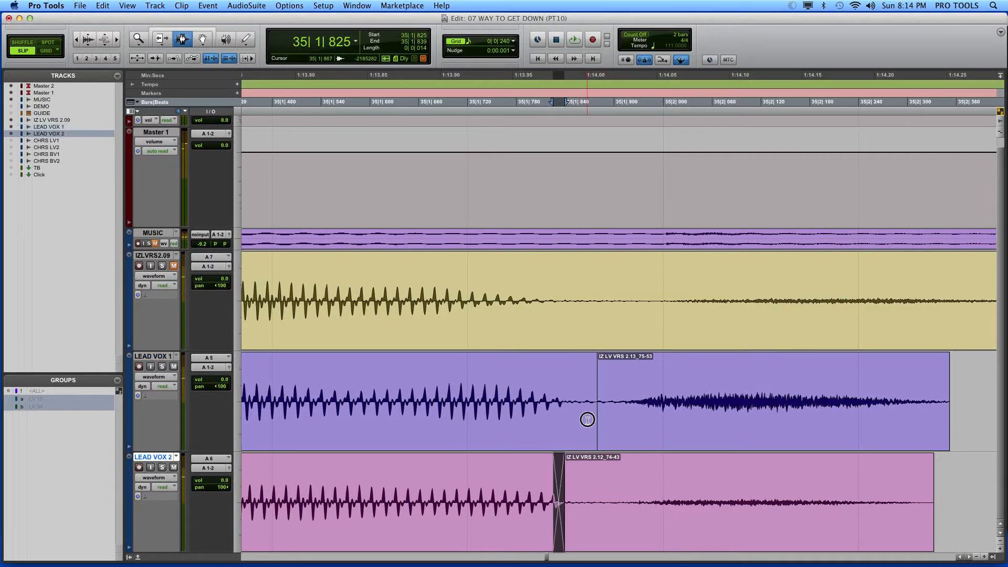
Step: Crossfade the LEAD VOX 1 join before the breath, and nudge the crossfade earlier to line up with the one on LEAD VOX 2
drag(591, 420, 619, 435)
key(ctrl+super+f)
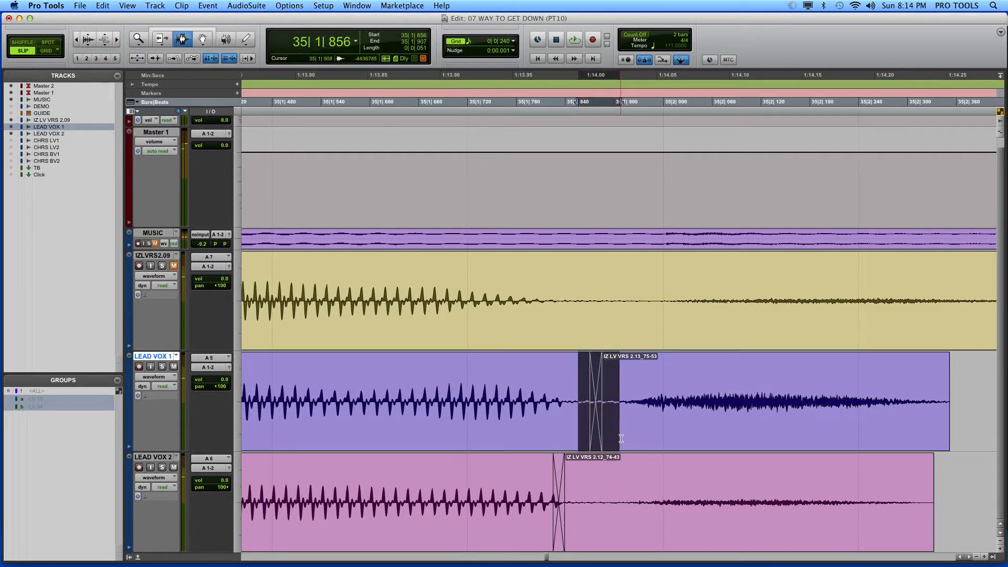
key(comma)
key(comma)
key(comma)
key(comma)
key(comma)
key(comma)
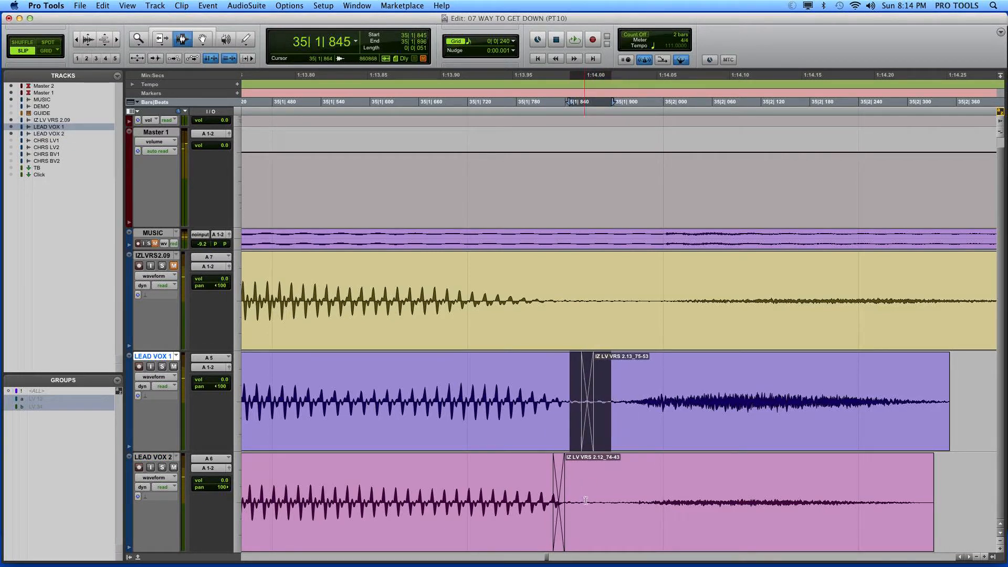
key(comma)
key(comma)
key(comma)
key(comma)
key(comma)
key(comma)
key(comma)
key(comma)
key(comma)
key(comma)
key(comma)
key(comma)
key(comma)
key(comma)
key(comma)
key(comma)
key(comma)
key(comma)
key(comma)
key(comma)
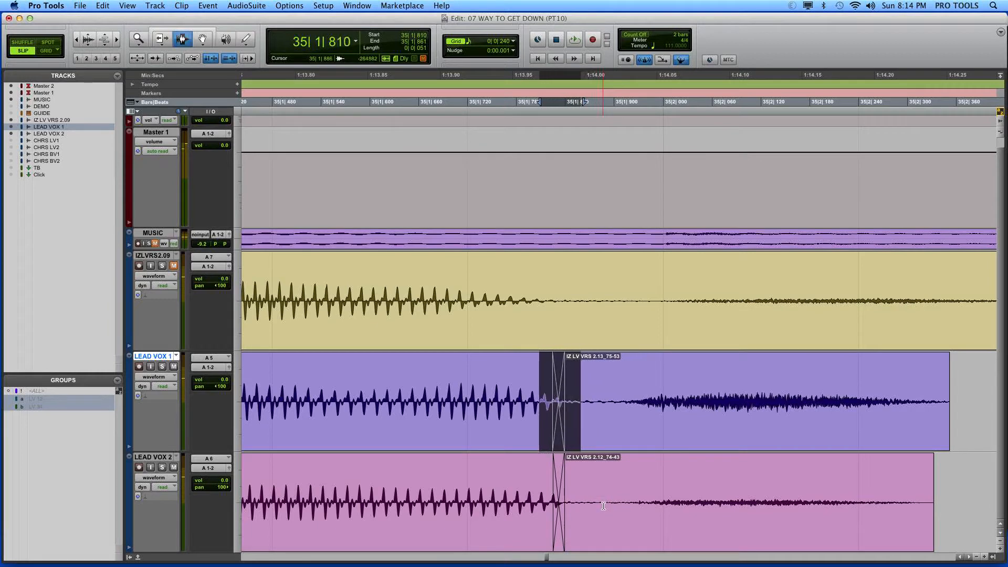
key(comma)
key(comma)
key(period)
key(period)
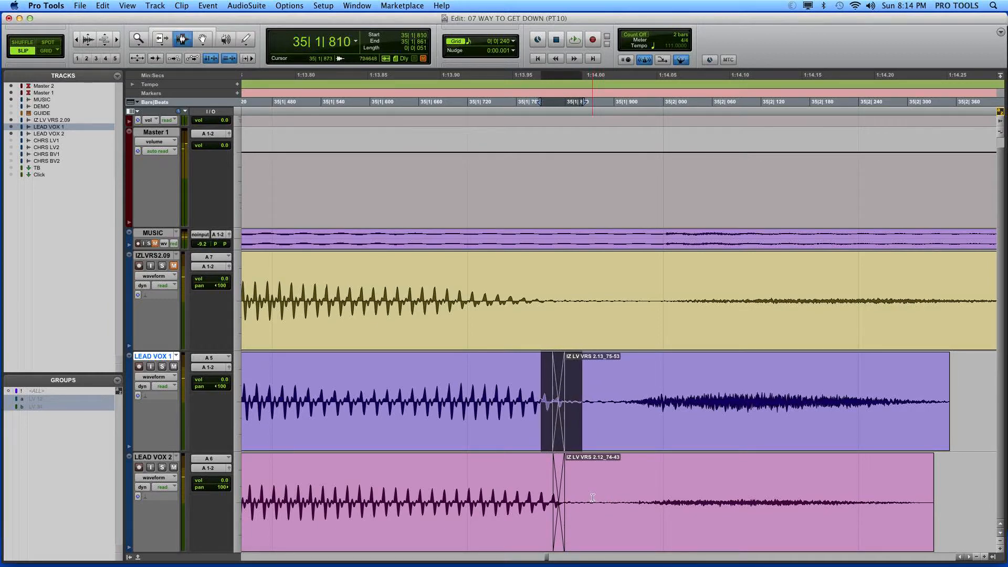
Step: Play back the vocals from 35|1|414 through the crossfaded breath clips
click(408, 435)
key(space)
key(space)
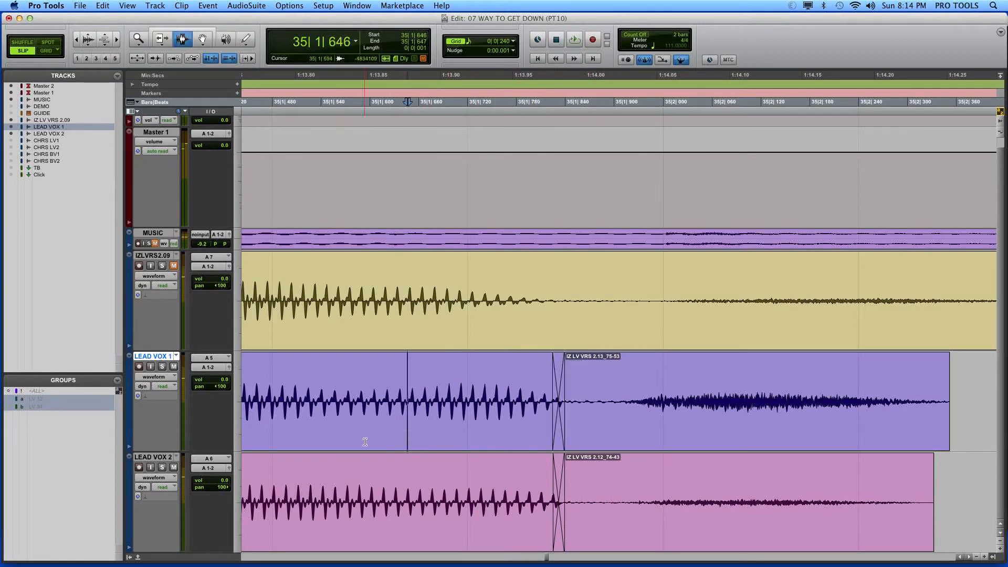
click(364, 441)
key(r)
click(419, 447)
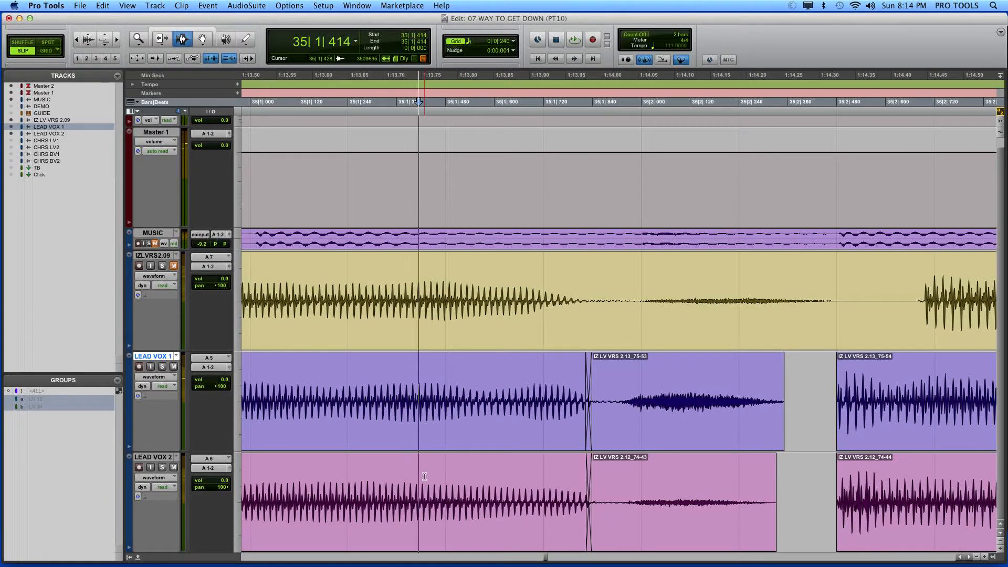
key(space)
key(space)
key(space)
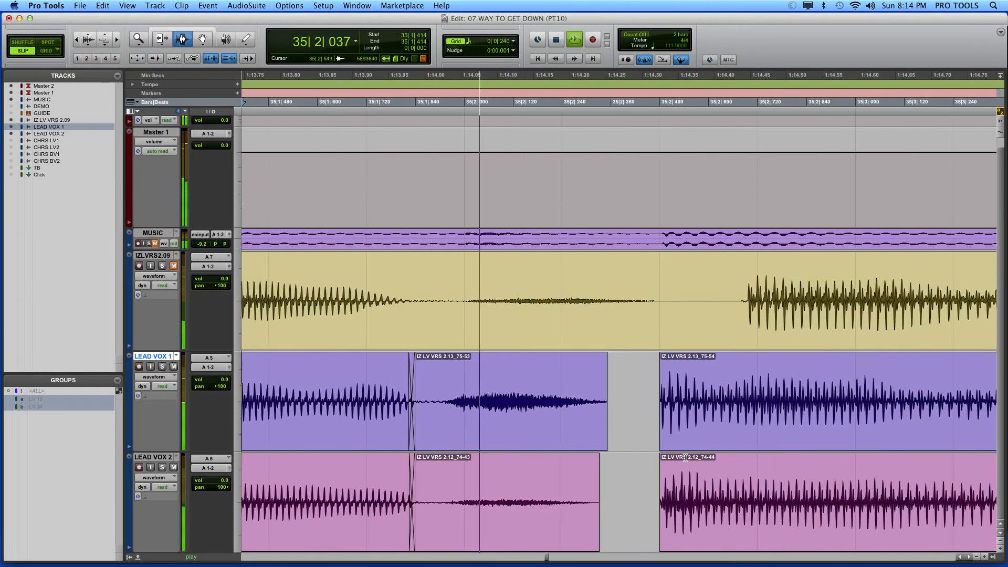
key(space)
Step: Extend the starts of the phrase clips after the breath on both lead vocals, with LEAD VOX 2 starting at 35|2|397
key(F6)
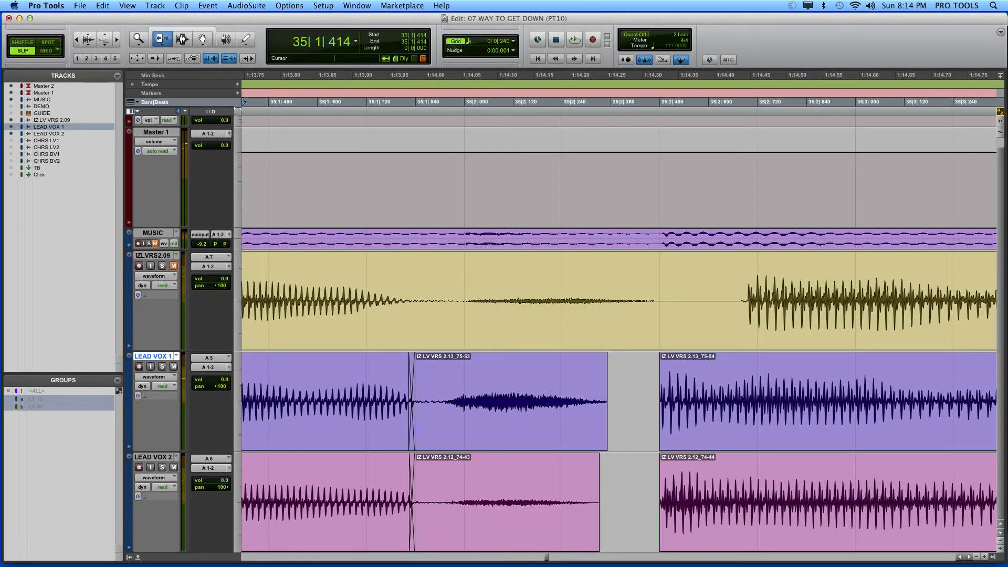
click(686, 412)
drag(686, 413, 624, 416)
drag(674, 474, 625, 475)
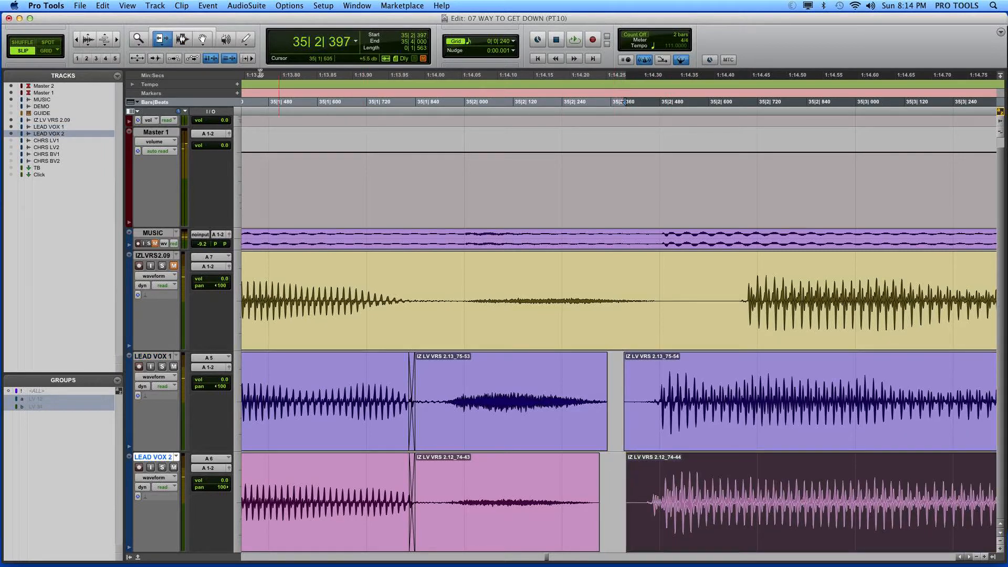
Step: Fade in the starts of both phrase clips on LEAD VOX 1 and 2 up to 35|2|474
click(182, 40)
click(666, 449)
key(super+bracketright)
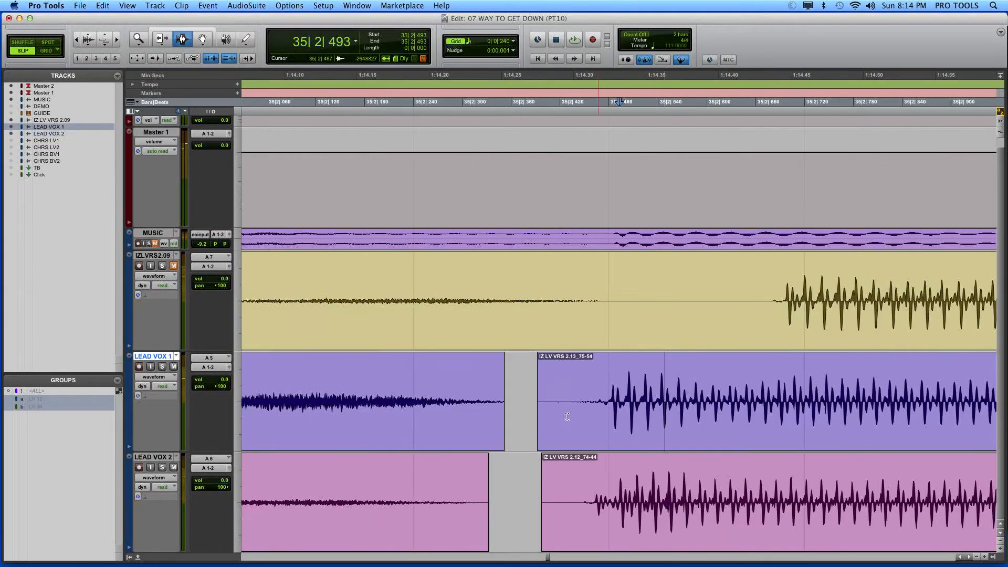
drag(518, 427, 603, 467)
key(super+f)
key(Return)
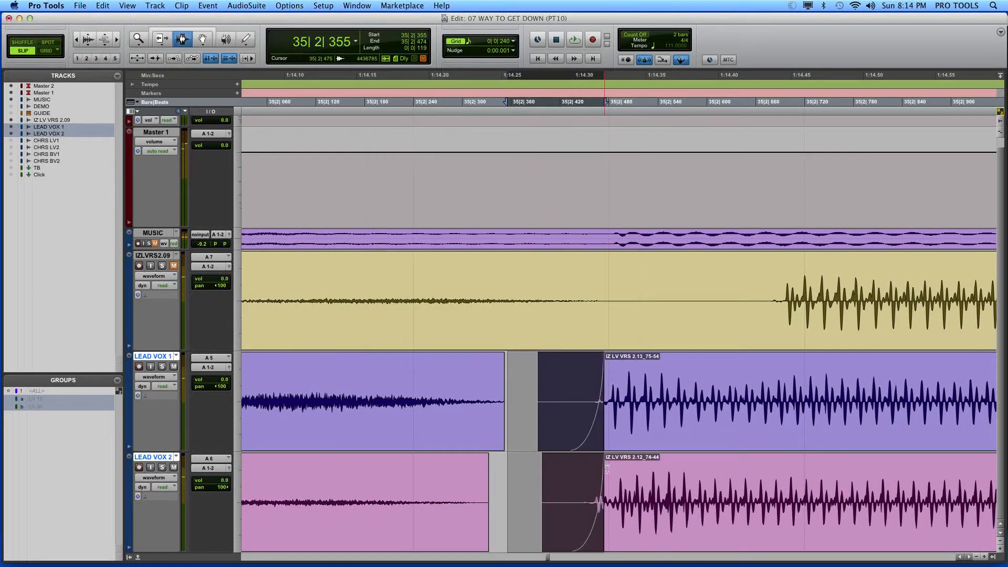
Step: Fade out the ends of both breath clips on LEAD VOX 1 and 2, starting at 35|2|275
click(443, 416)
drag(443, 416, 512, 468)
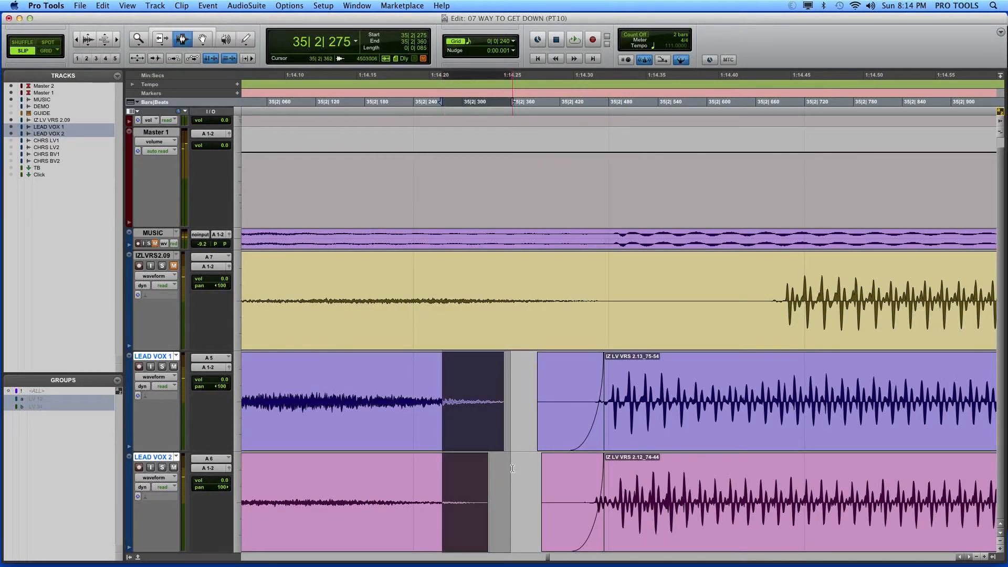
key(super+f)
key(Return)
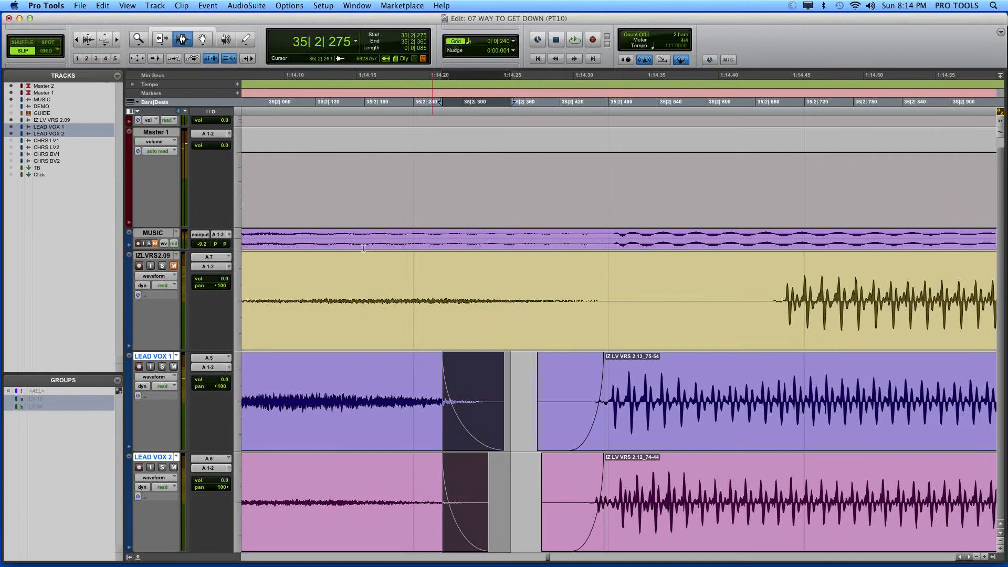
Step: Lengthen the breath fade-outs to end at 35|2|409 on LEAD VOX 1 and 35|2|411 on LEAD VOX 2
click(152, 42)
drag(489, 396, 552, 397)
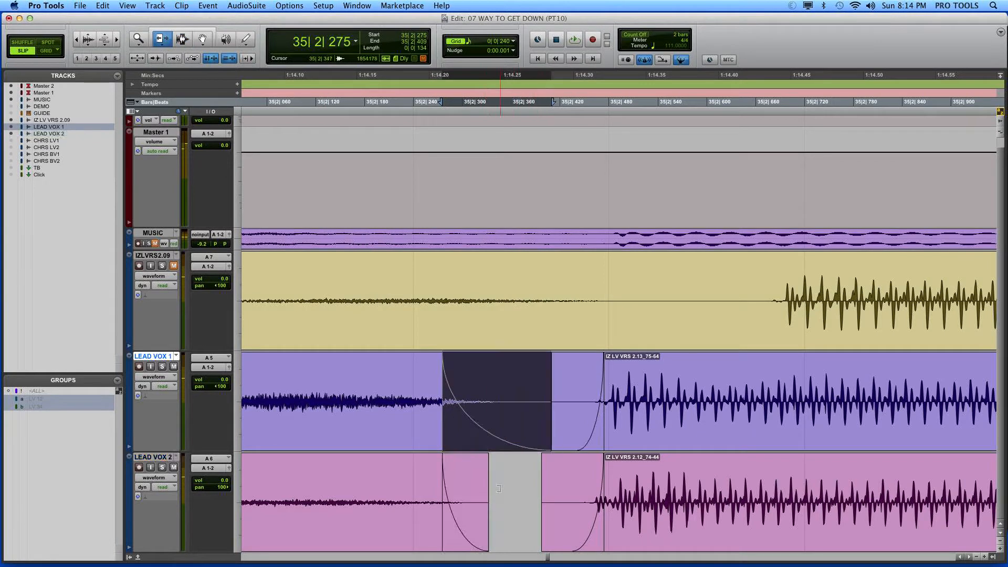
drag(488, 477, 552, 477)
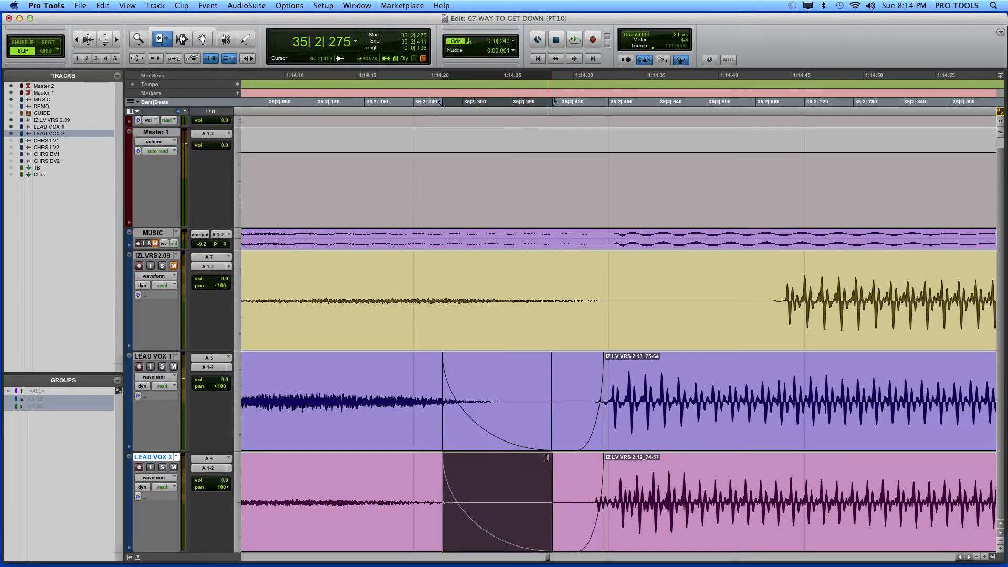
Step: Play back the lead vocals from 34|4|534 to check the breath and the following phrase
key(r)
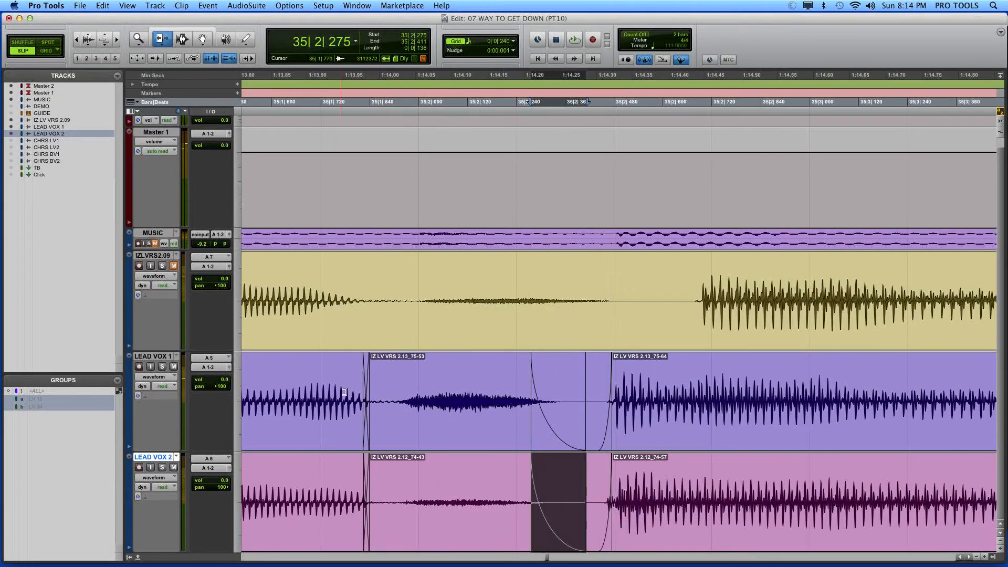
key(r)
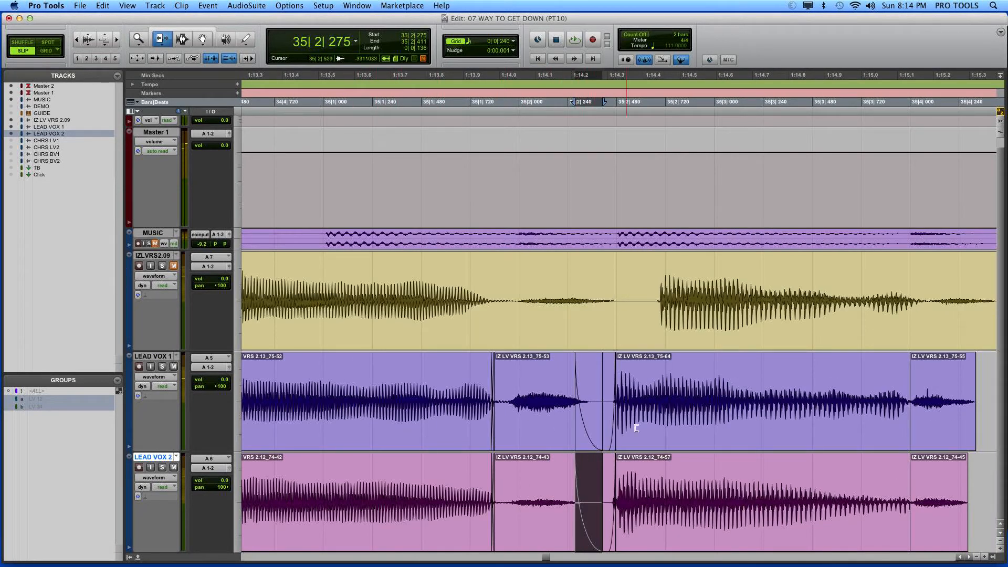
click(182, 39)
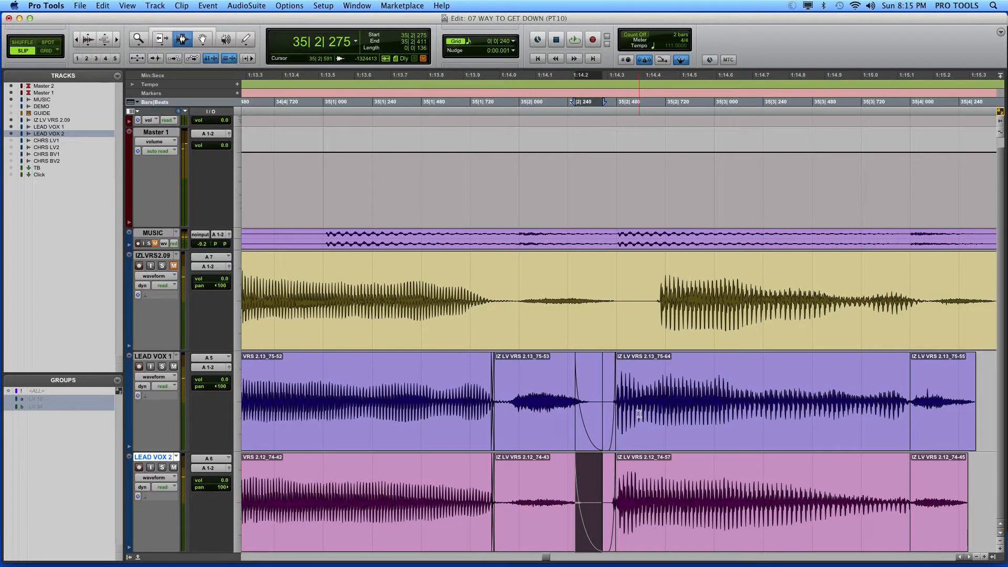
drag(511, 405, 793, 512)
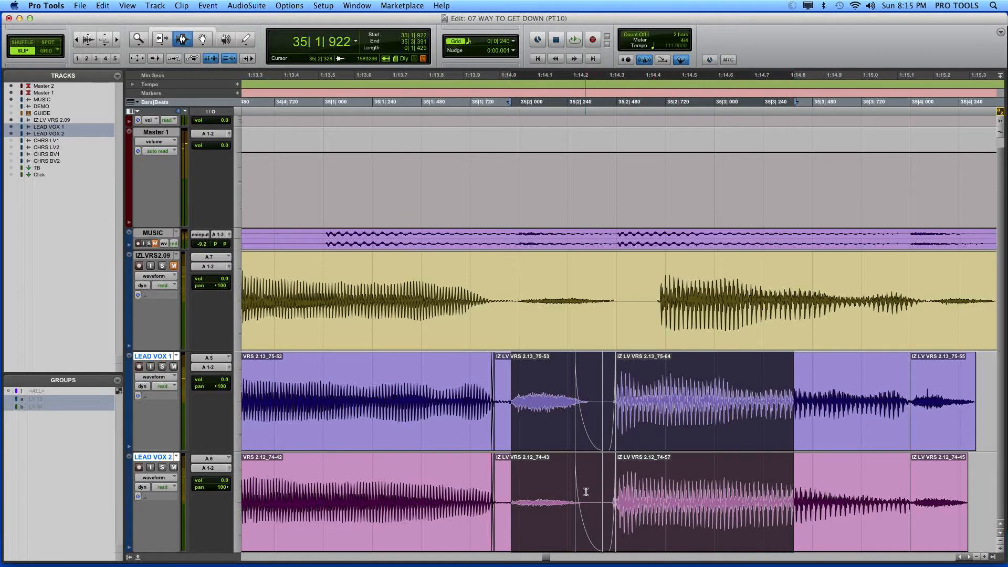
drag(593, 473, 382, 435)
key(r)
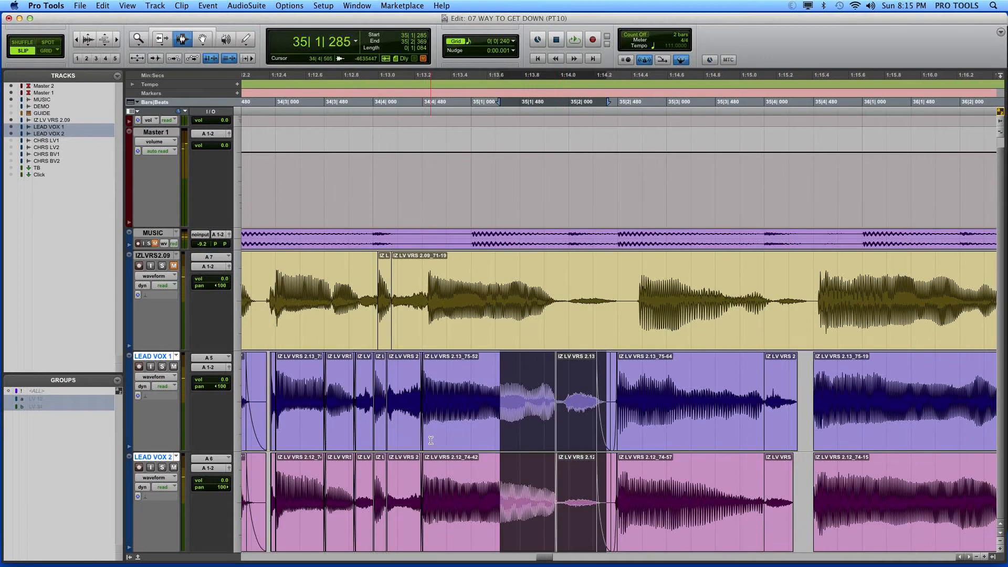
click(427, 437)
key(space)
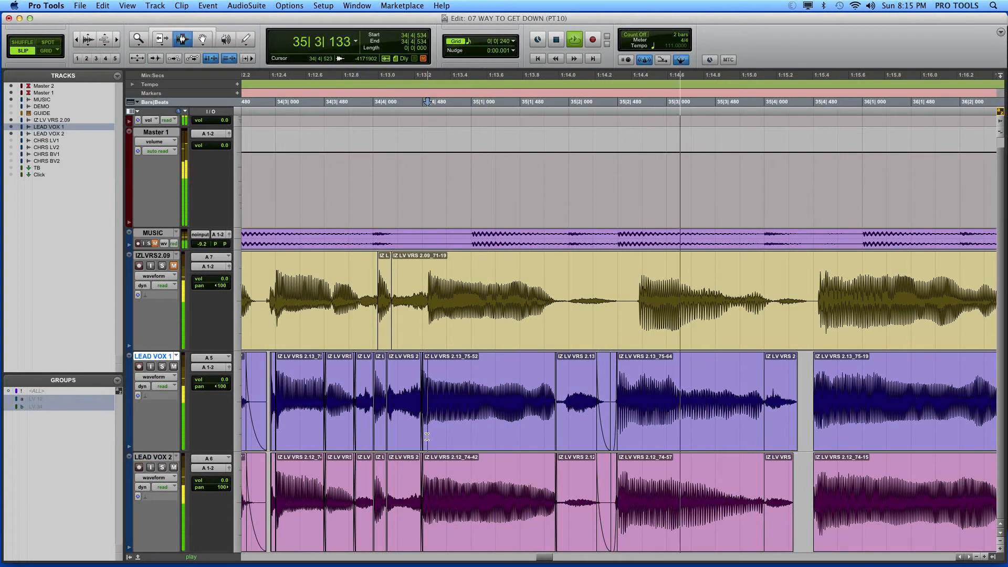
key(space)
Step: Crossfade the phrase-to-breath join on LEAD VOX 1 and 2 from 35|3|947 to 35|4|006
click(754, 439)
key(t)
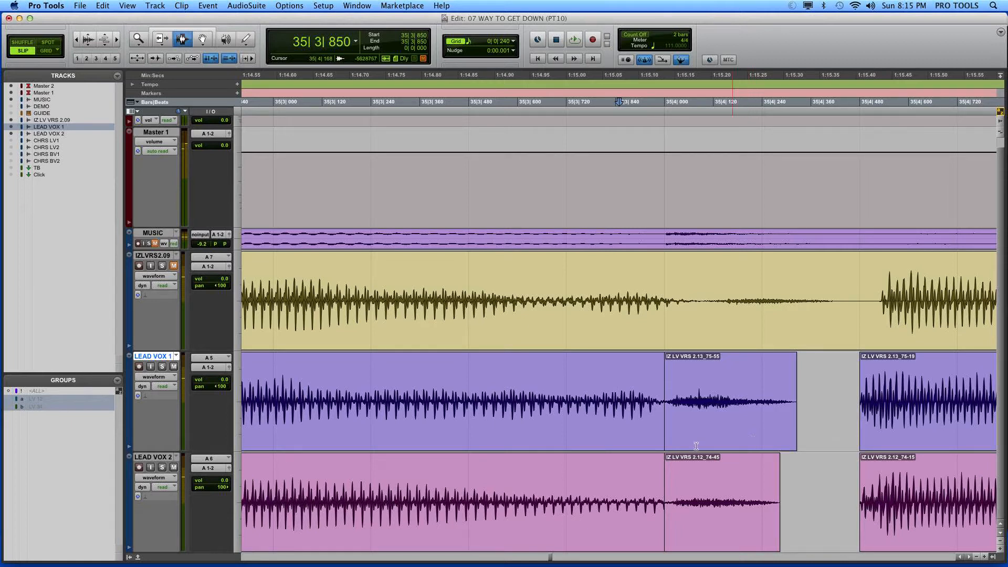
key(Tab)
key(super+bracketright)
key(super+bracketright)
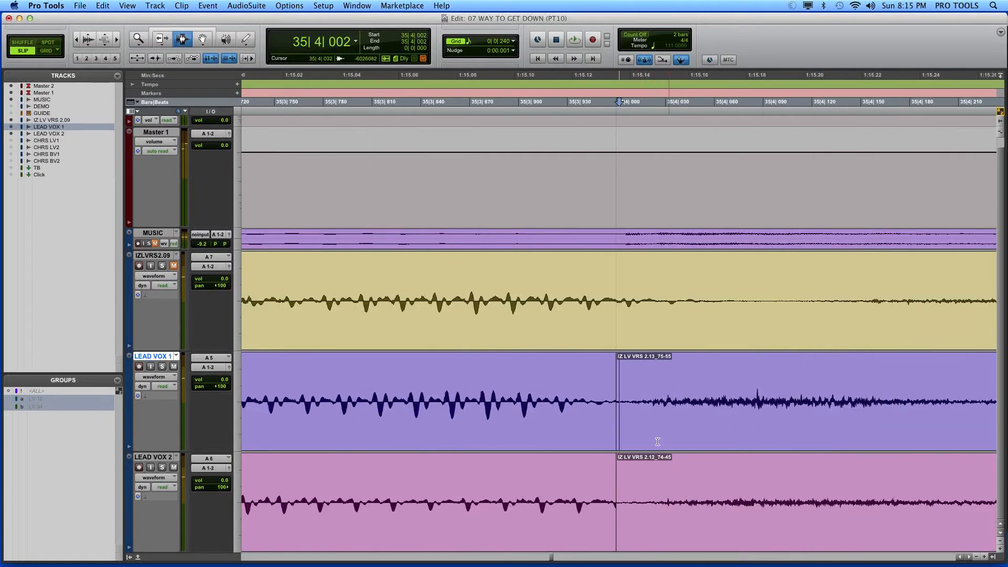
drag(595, 423, 626, 469)
key(ctrl+super+f)
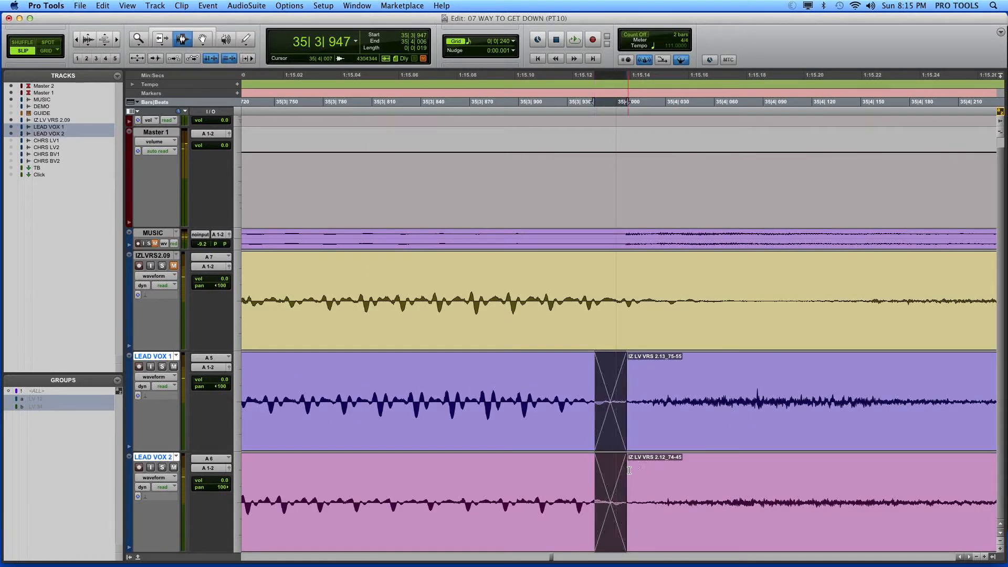
Step: Fade out the ends of both breath clips on LEAD VOX 1 and 2, starting at 35|4|087
key(super+bracketleft)
key(super+bracketleft)
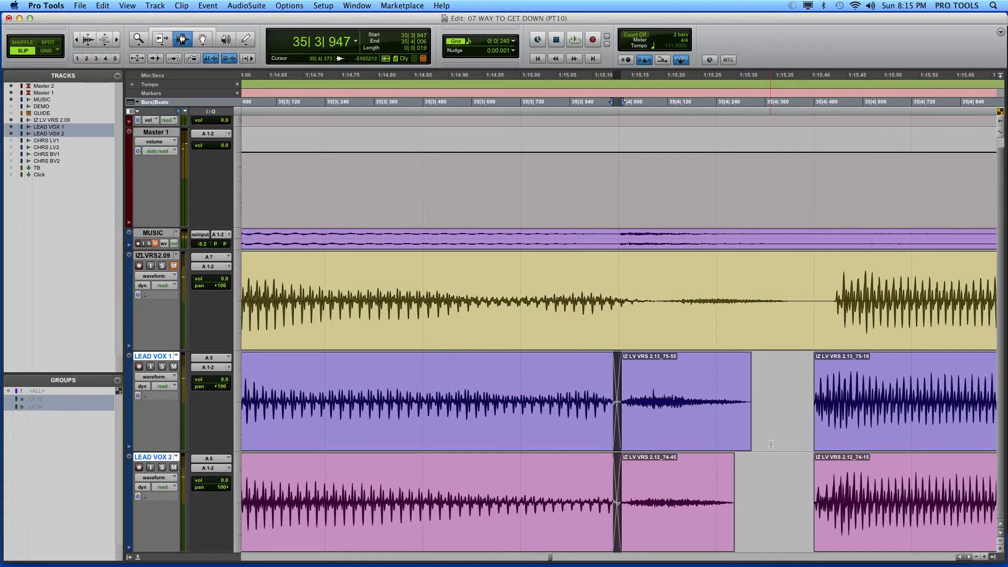
click(474, 427)
key(space)
key(space)
drag(652, 430, 764, 486)
key(ctrl+super+f)
key(Return)
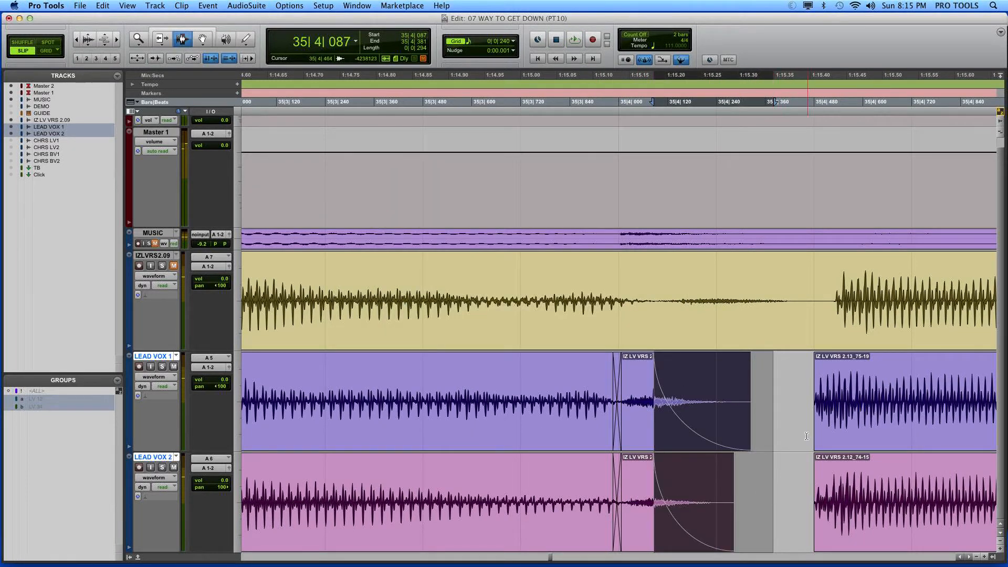
Step: Extend the starts of the phrase clips following the breath on LEAD VOX 1 and 2 back to 35|4|392
click(820, 424)
key(super+bracketright)
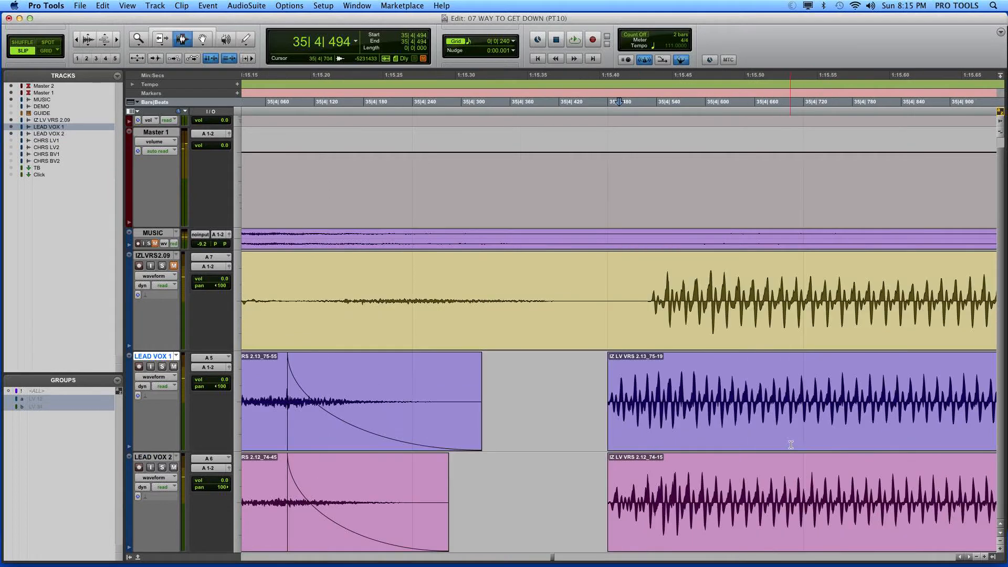
click(159, 42)
drag(630, 391, 535, 391)
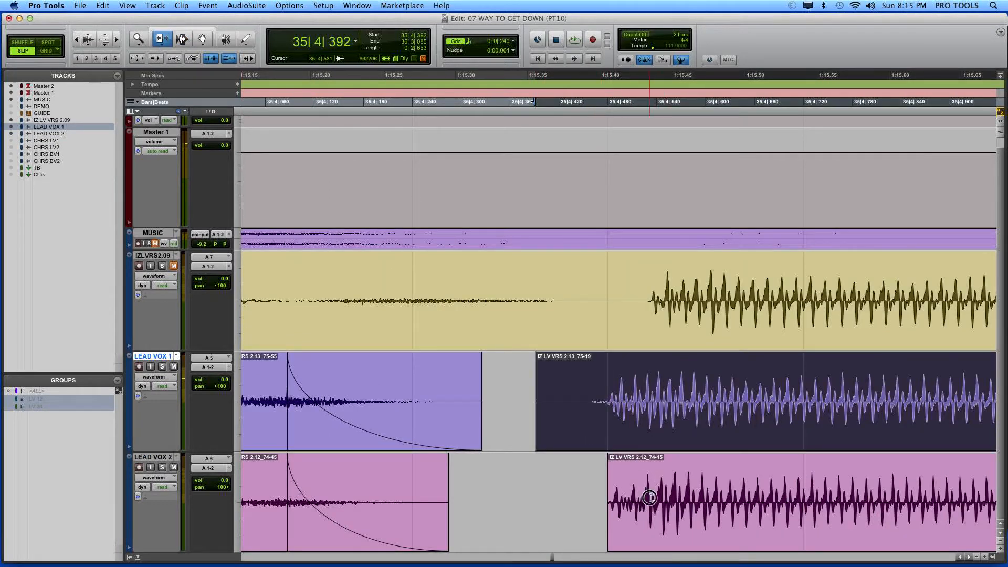
drag(650, 497, 535, 485)
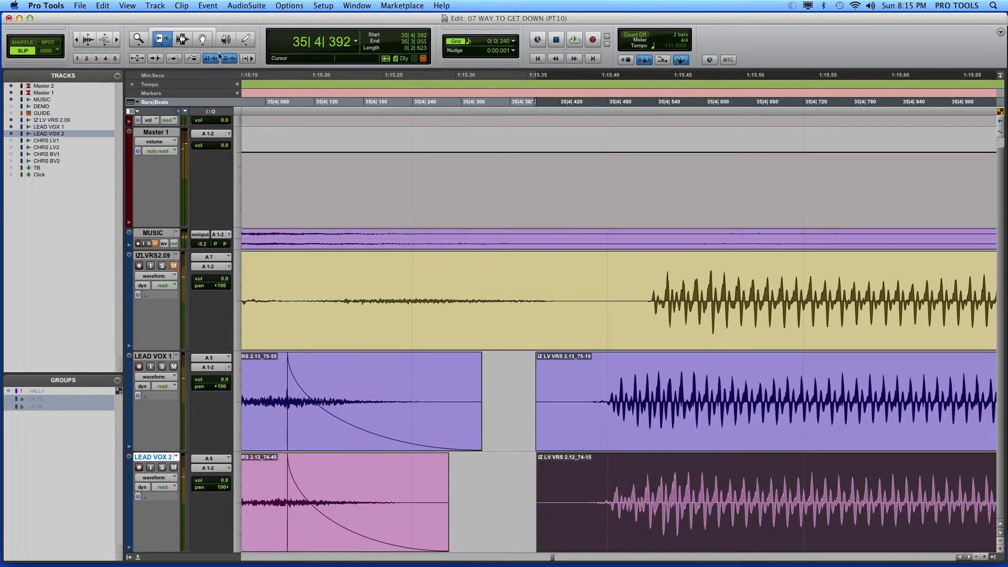
Step: Fade in the extended starts of both phrase clips on LEAD VOX 1 and 2 up to 35|4|485
click(182, 40)
drag(508, 420, 612, 496)
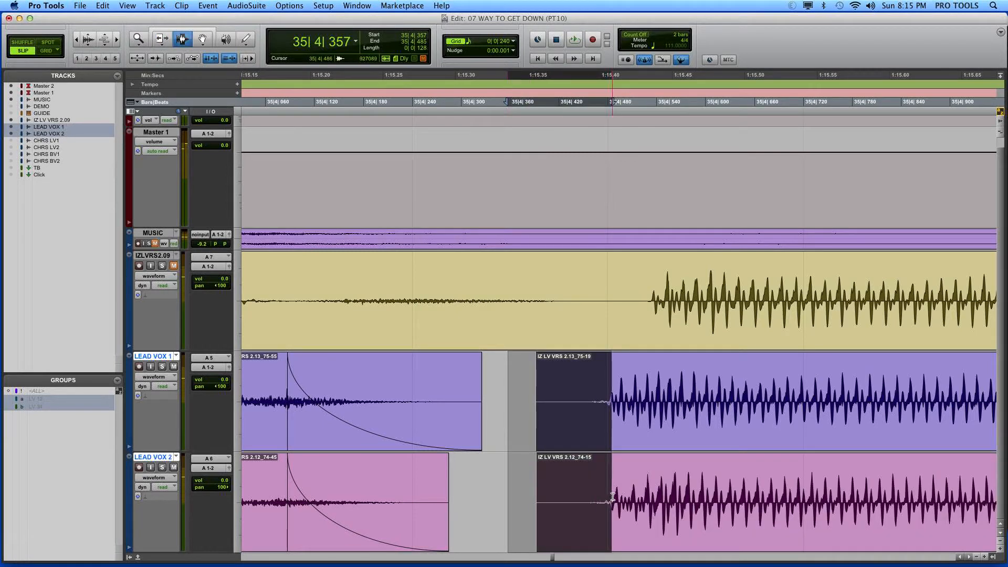
key(super+f)
key(Return)
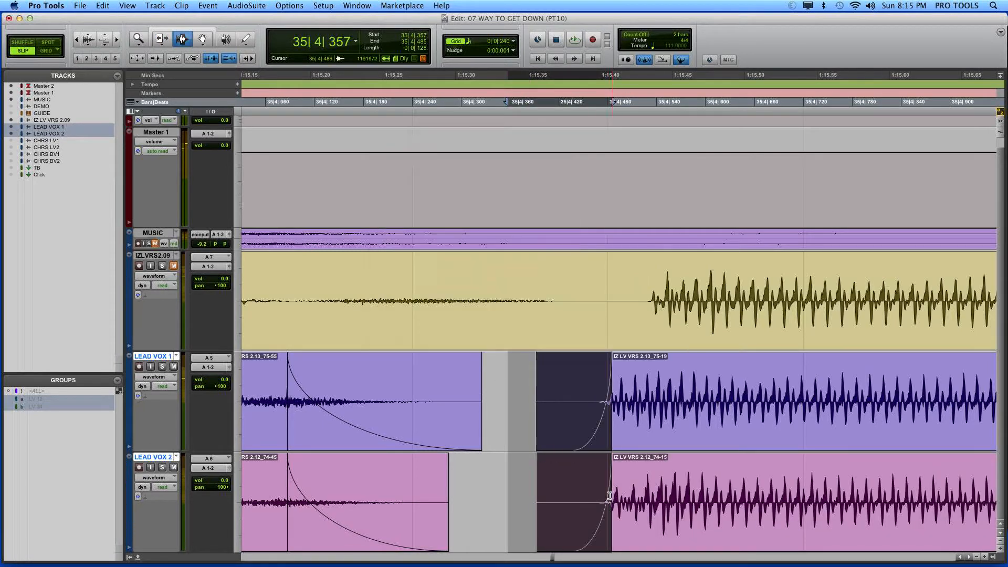
Step: Lengthen the breath fade-outs on LEAD VOX 1 and 2 to end at 35|4|390
key(super+bracketleft)
click(161, 39)
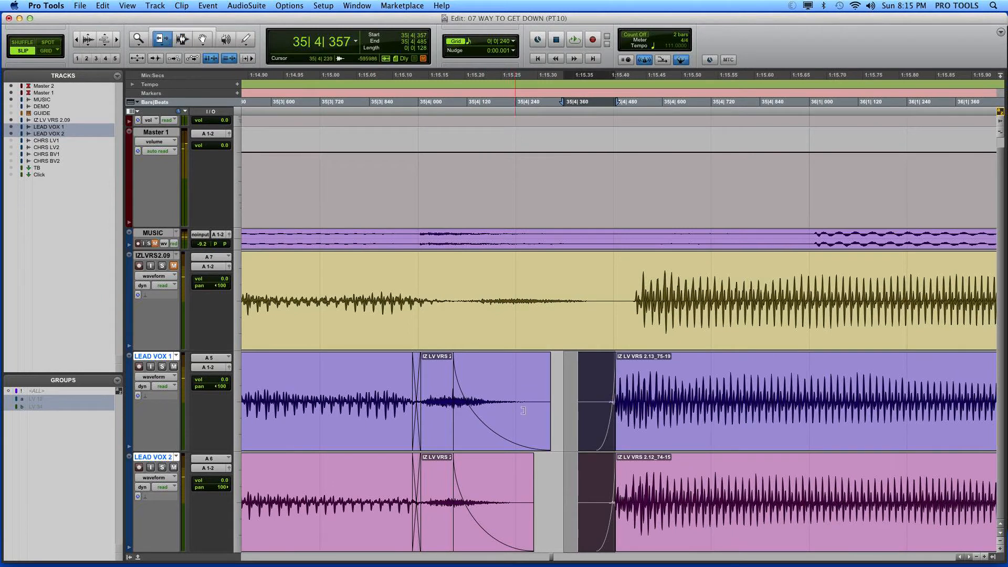
drag(525, 412, 577, 416)
drag(512, 478, 578, 475)
key(super+bracketleft)
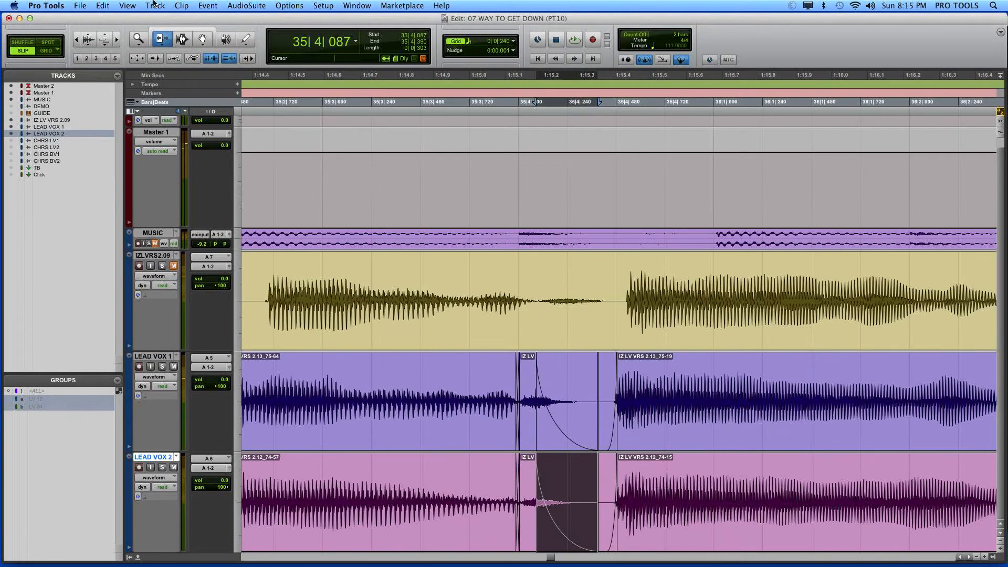
Step: Play back the lead vocals from 35|3|046 and from 35|1|945 to check the breaths and phrase joins
click(182, 39)
click(331, 401)
key(space)
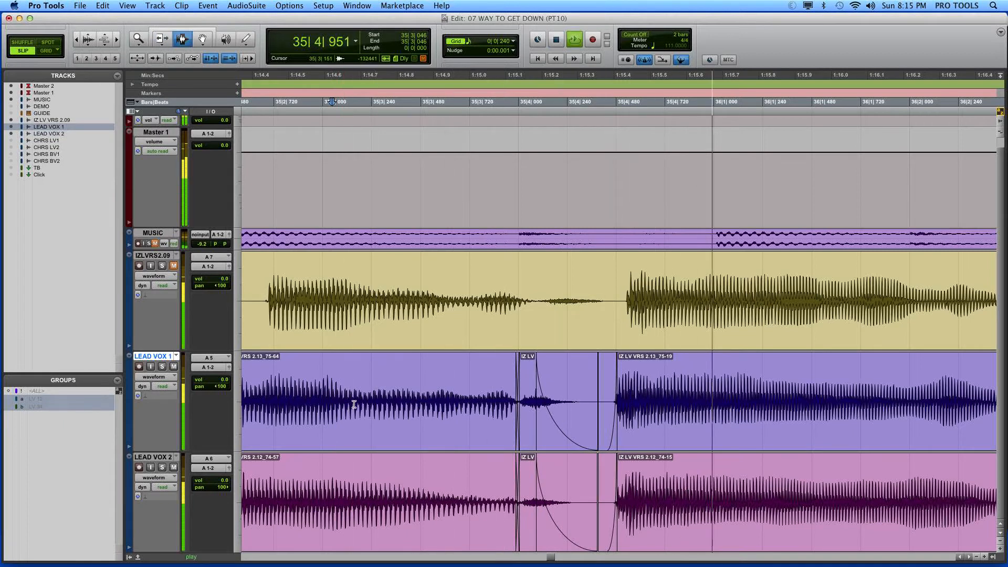
key(super+bracketleft)
click(372, 433)
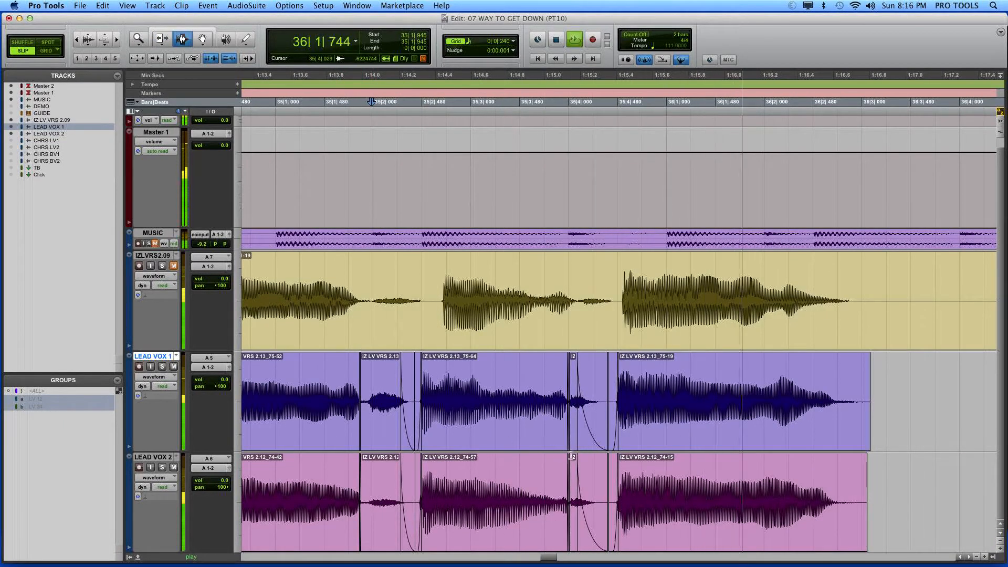
key(space)
Step: Move the start of the breath fade-outs on LEAD VOX 1 and 2 to 35|4|227
click(600, 445)
key(super+bracketright)
key(super+bracketright)
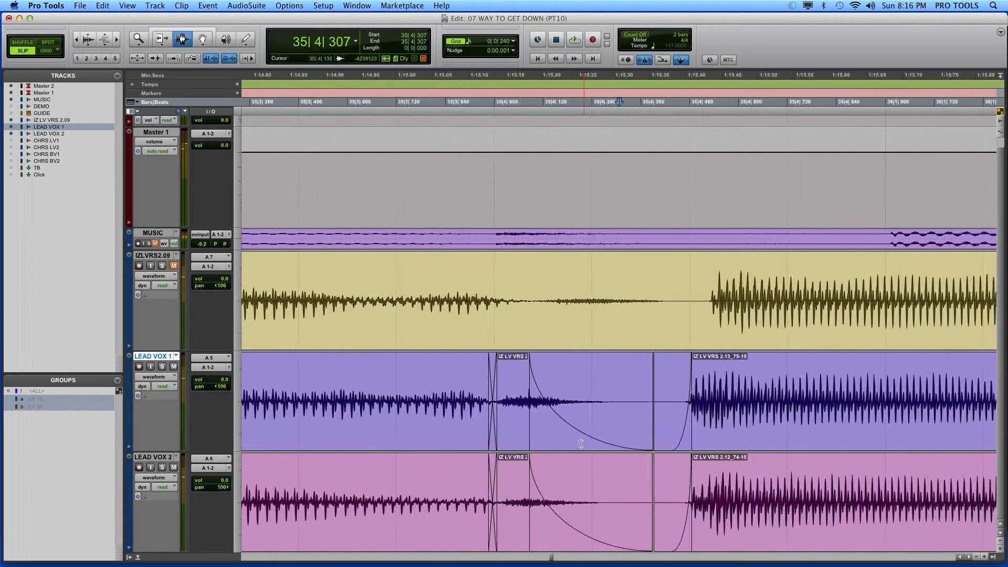
click(158, 38)
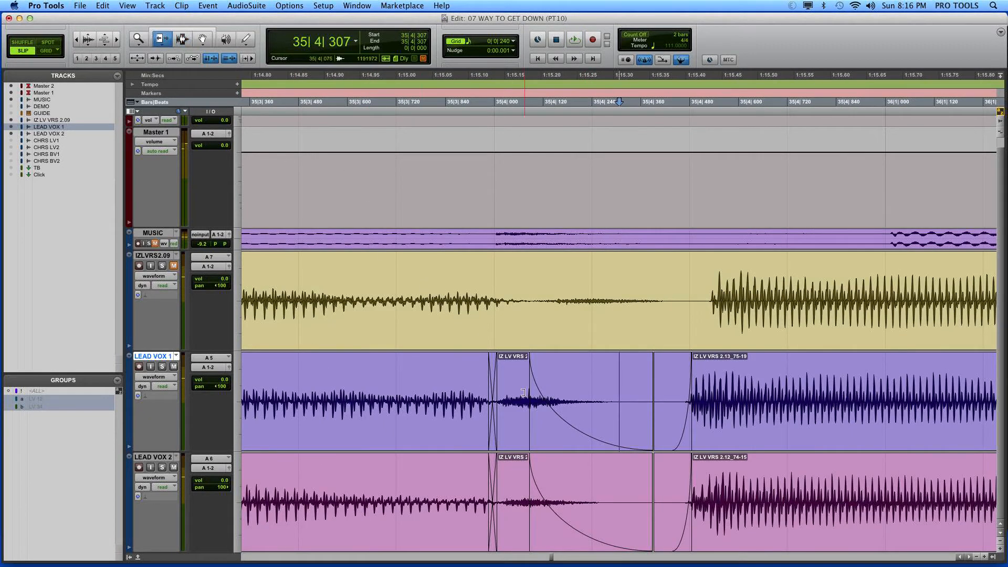
click(585, 415)
drag(551, 471, 587, 479)
key(super+bracketleft)
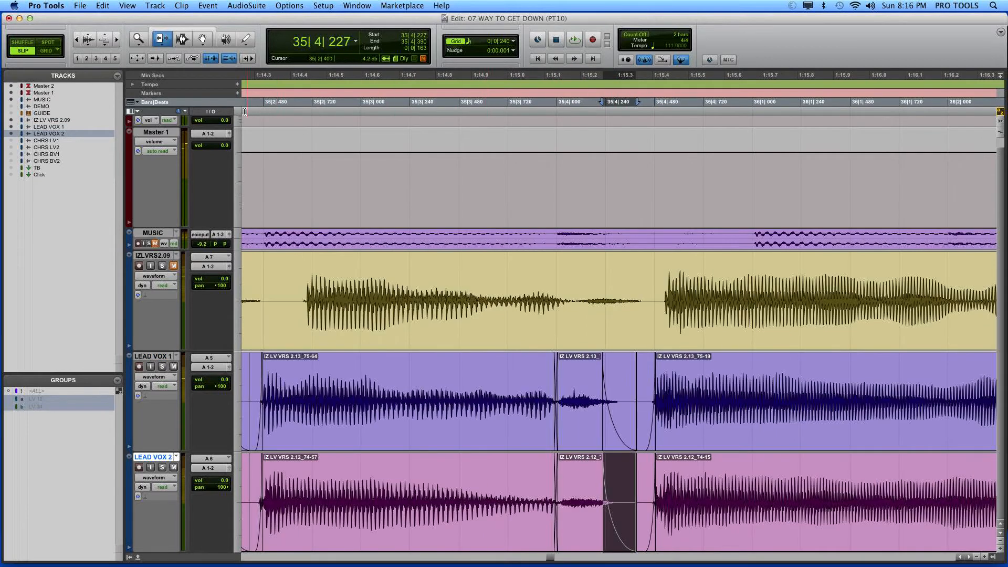
Step: Play back from 35|2|941 to check the breath with its shortened fade-out
key(F7)
click(357, 302)
key(space)
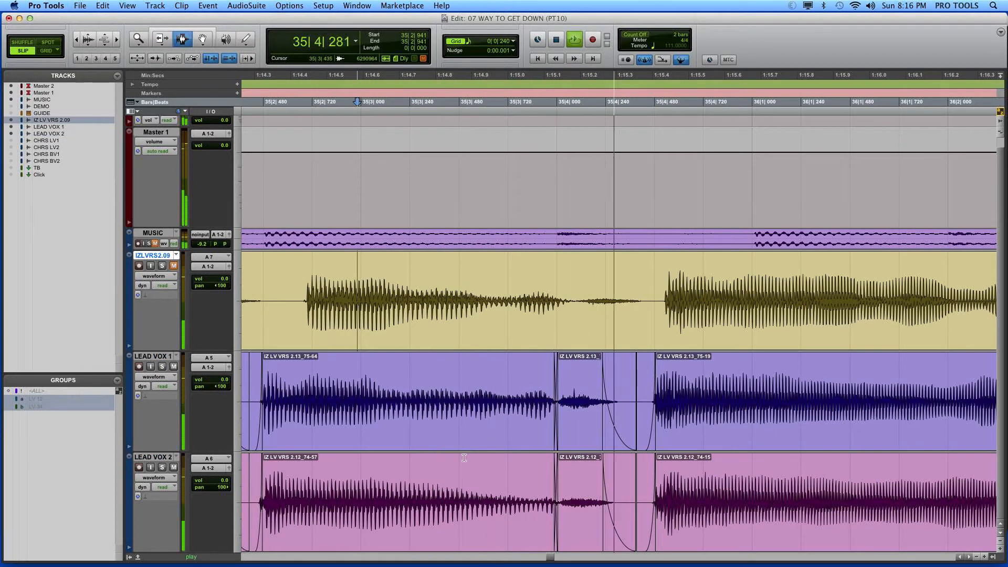
key(space)
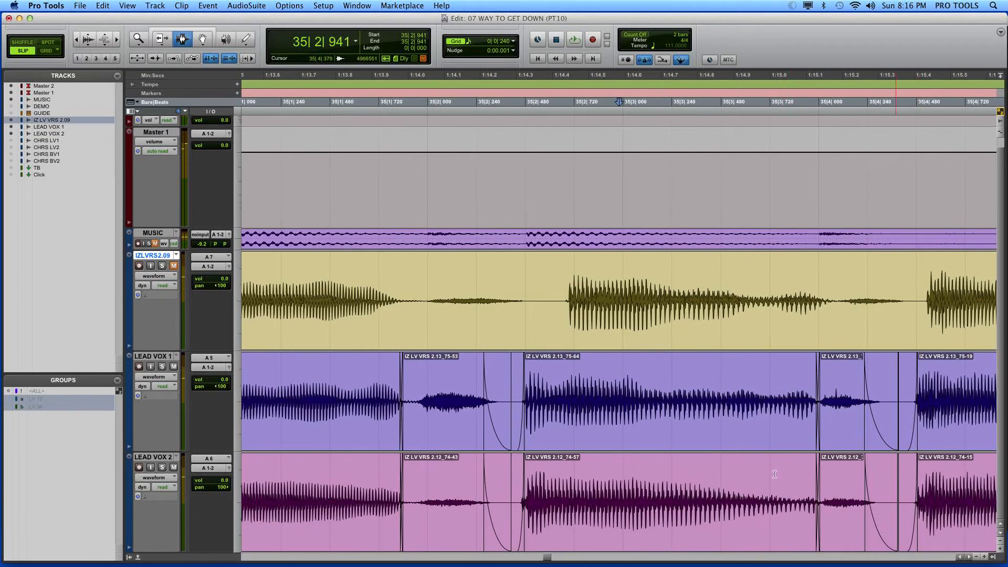
Step: Fade out the phrase endings in bar 36 on LEAD VOX 1 and 2, starting at 36|2|795
key(r)
key(r)
click(804, 438)
key(t)
key(t)
drag(725, 470, 637, 446)
key(super+f)
key(Return)
key(r)
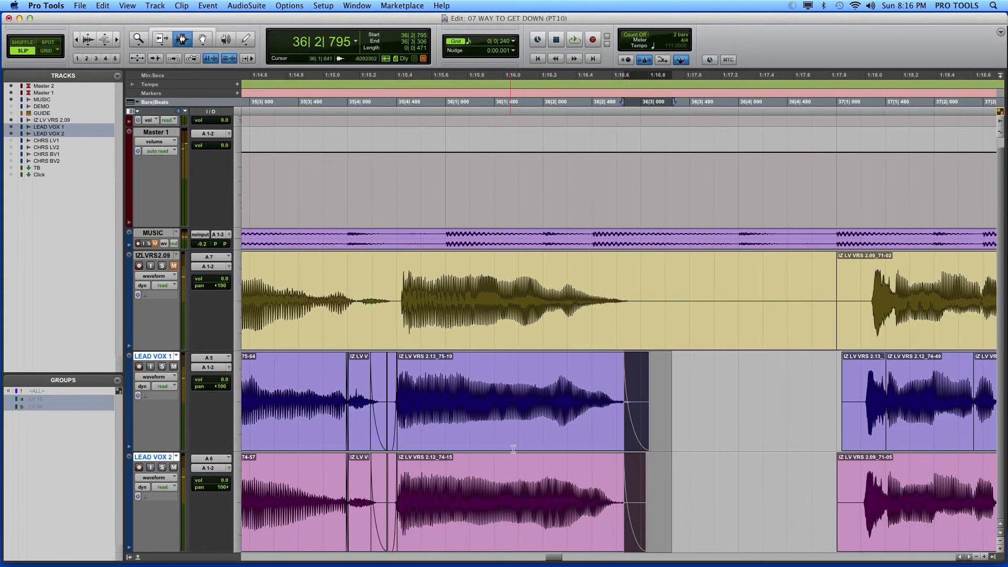
Step: Check the phrase ending and lengthen its fade-outs to 36|3|582 on LEAD VOX 1 and 36|3|623 on LEAD VOX 2
click(536, 441)
key(space)
key(space)
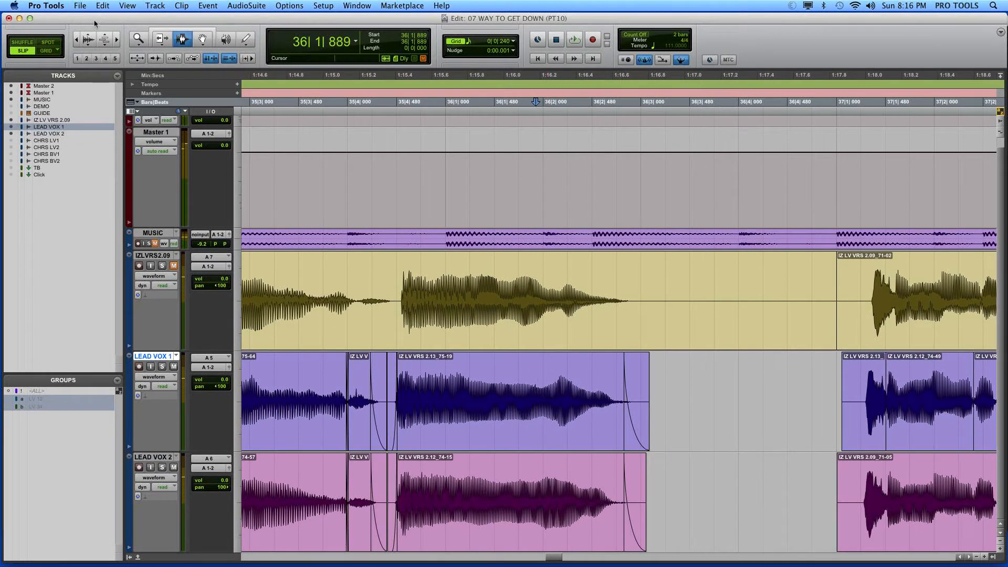
click(161, 42)
drag(651, 402, 702, 400)
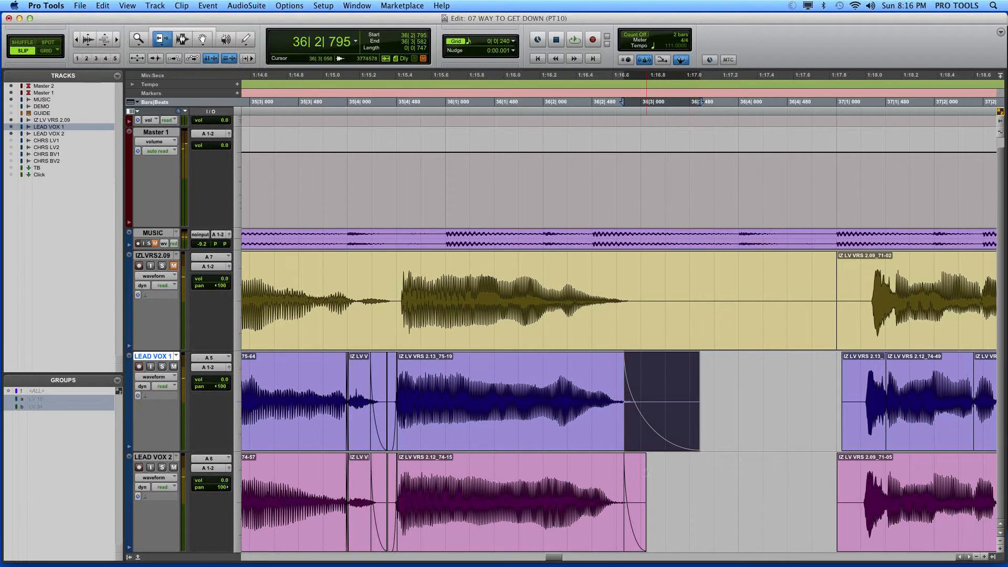
drag(645, 472, 702, 468)
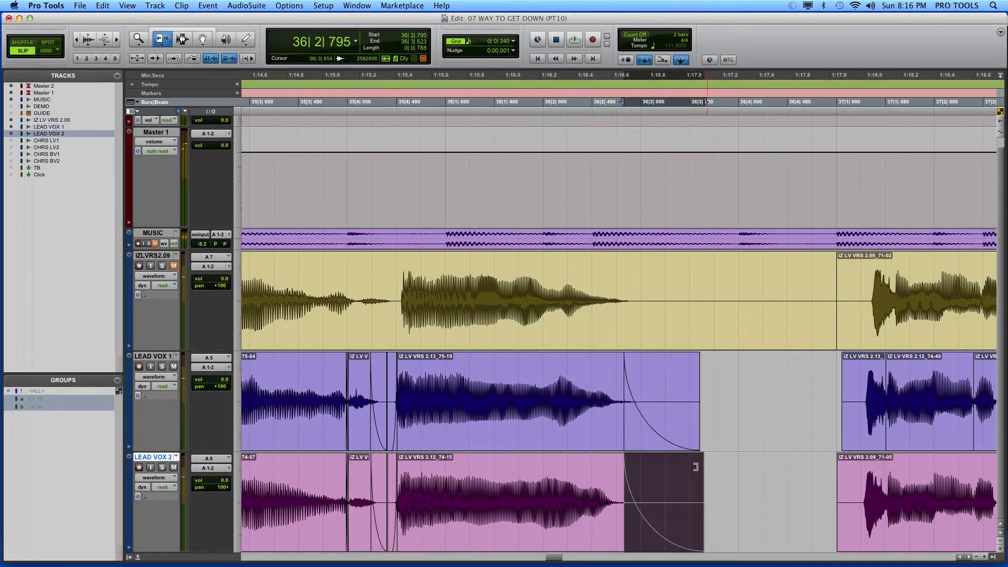
Step: Play back the ending from 36|2|032 and trim both faded clip ends back to 36|3|376
click(182, 39)
click(548, 391)
key(space)
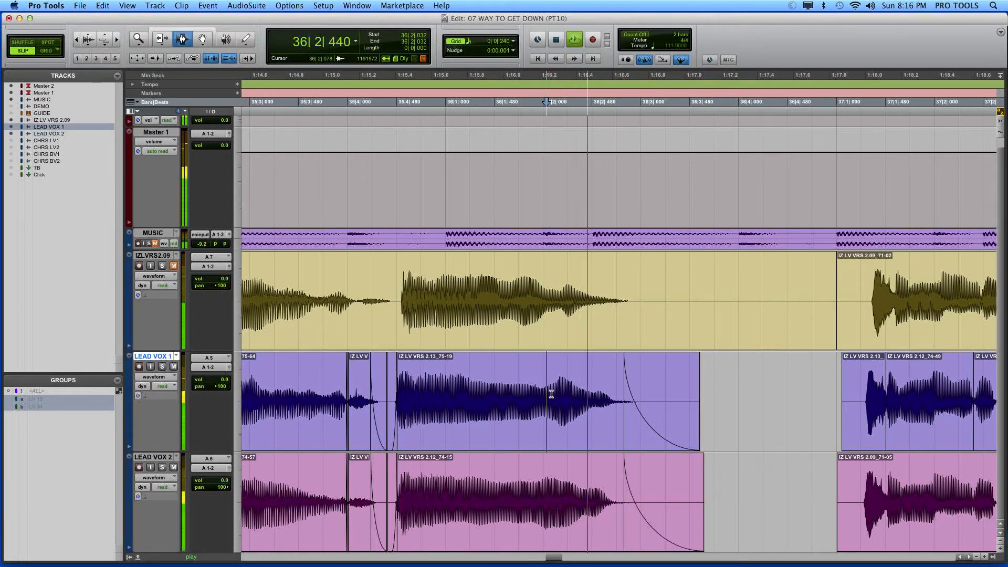
key(space)
drag(765, 432, 679, 479)
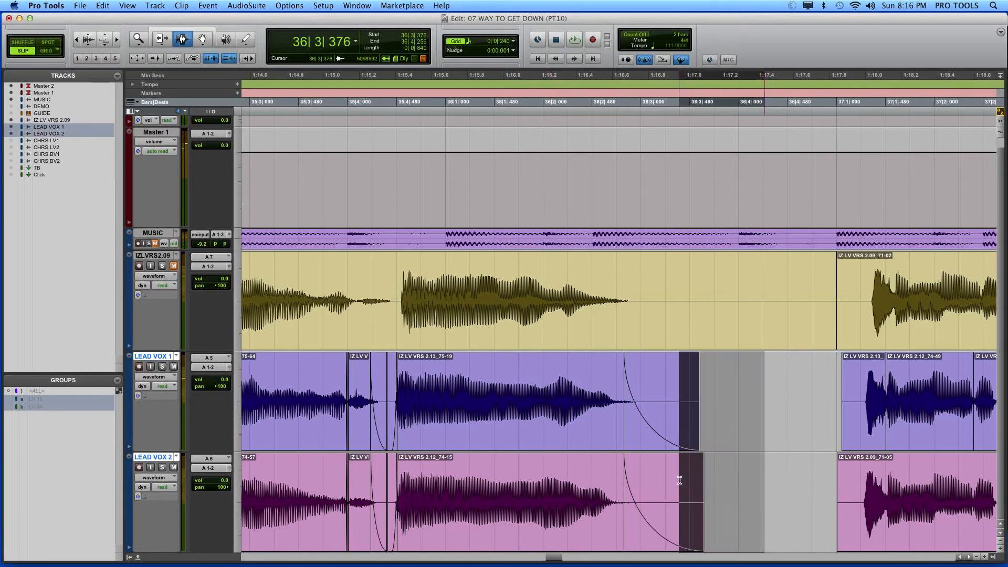
key(Delete)
Step: Check the ending from 36|1|811 and trim both faded clip ends on LEAD VOX 1 and 2 back to 36|3|190
click(528, 446)
key(space)
key(space)
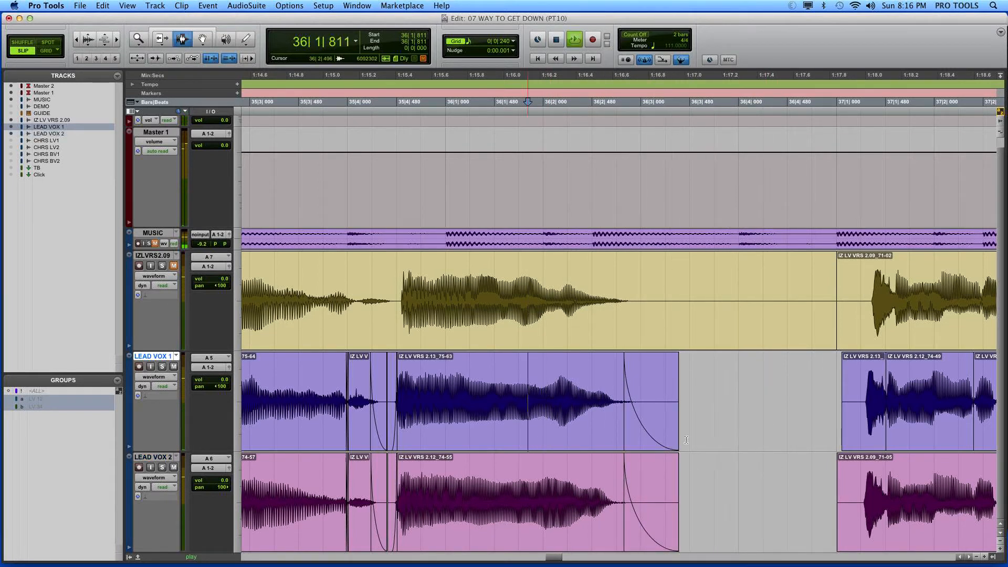
drag(719, 426, 659, 492)
key(Delete)
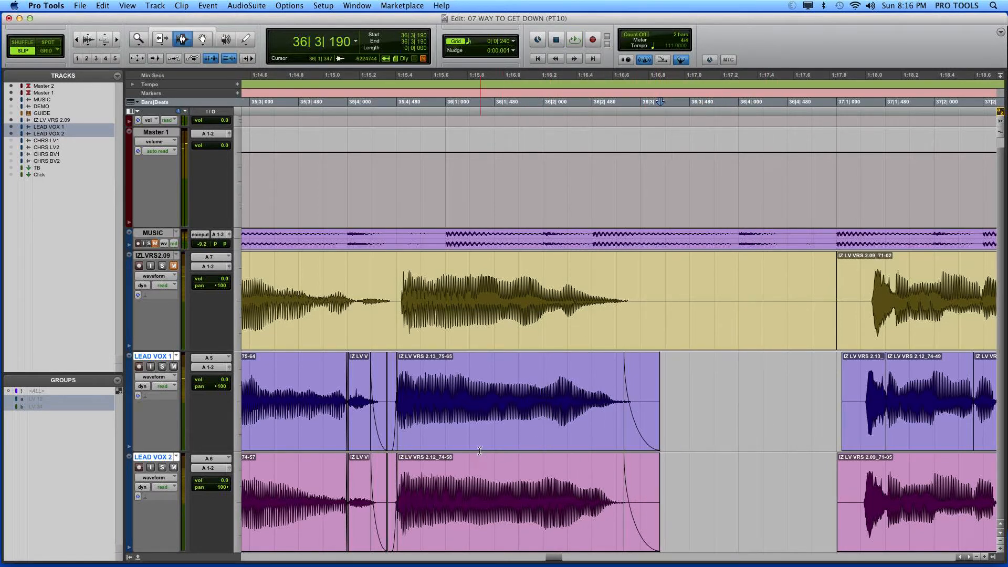
Step: Play back the lead vocals from 36|1|260 to check the trimmed phrase ending
click(471, 441)
key(space)
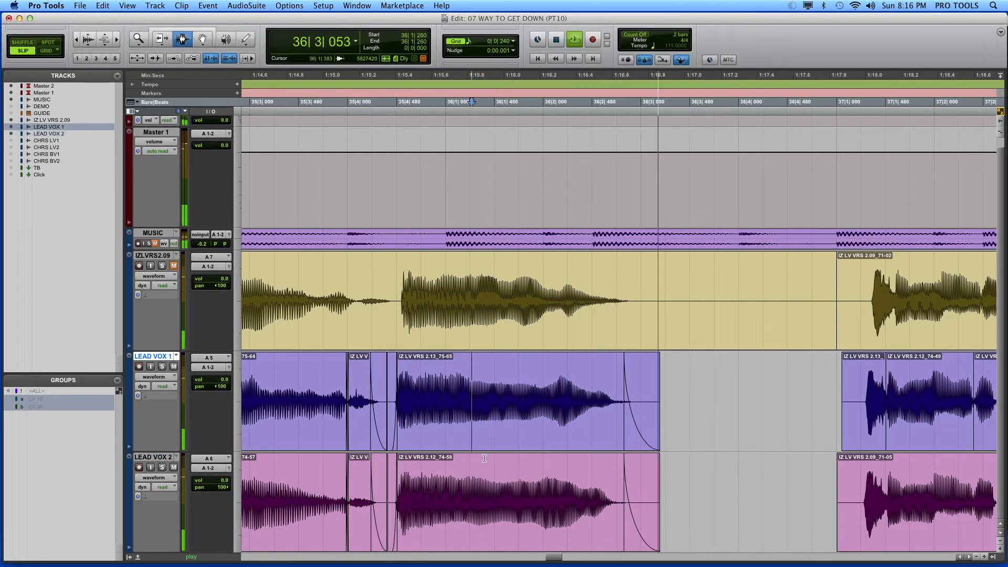
key(space)
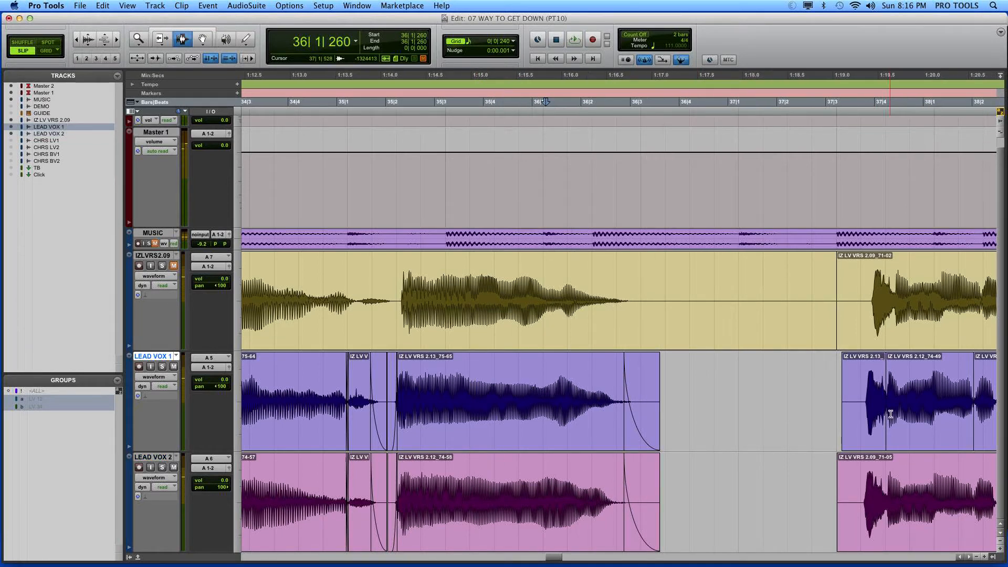
Step: Crossfade the join between the first two clips of the bar 37 phrase on LEAD VOX 1, from 37|1|466 to 37|1|500
key(r)
click(908, 401)
scroll(908, 401, right, 3)
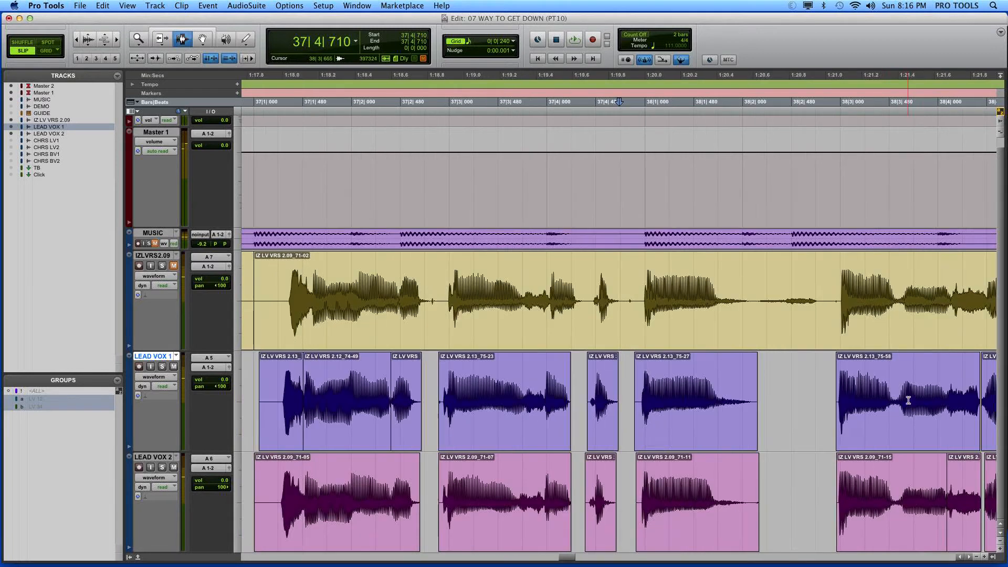
scroll(463, 405, right, 3)
click(462, 405)
key(t)
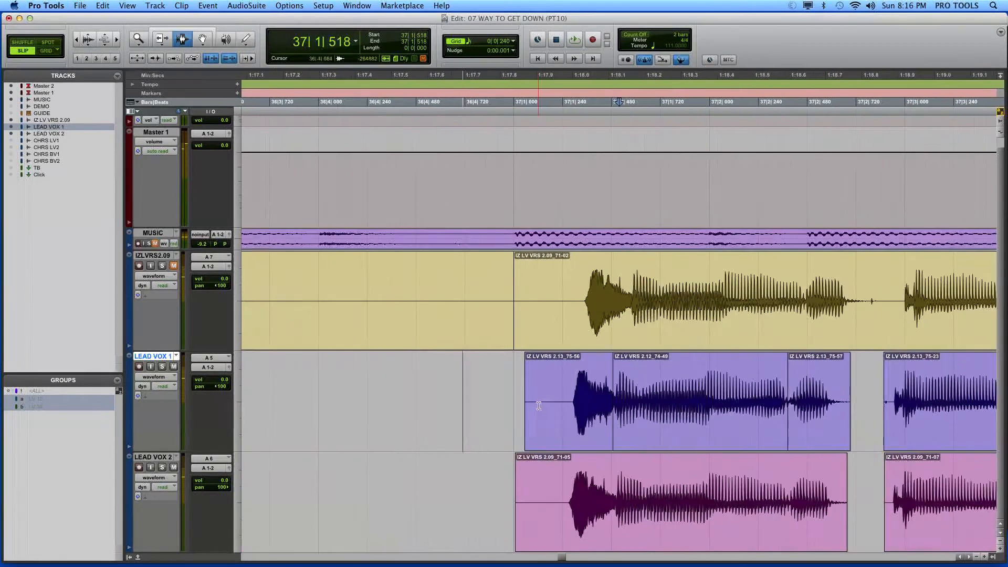
key(t)
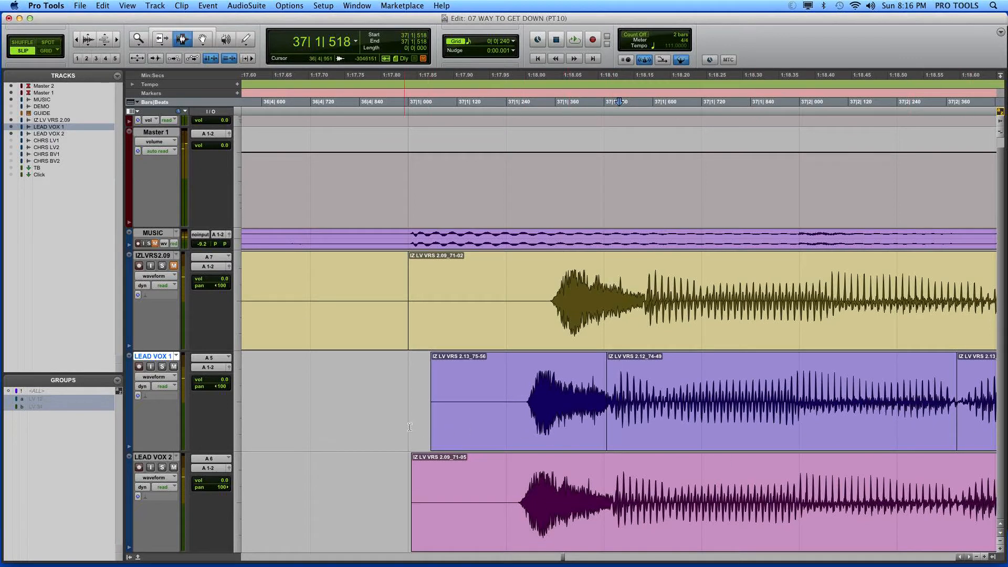
drag(641, 448, 612, 442)
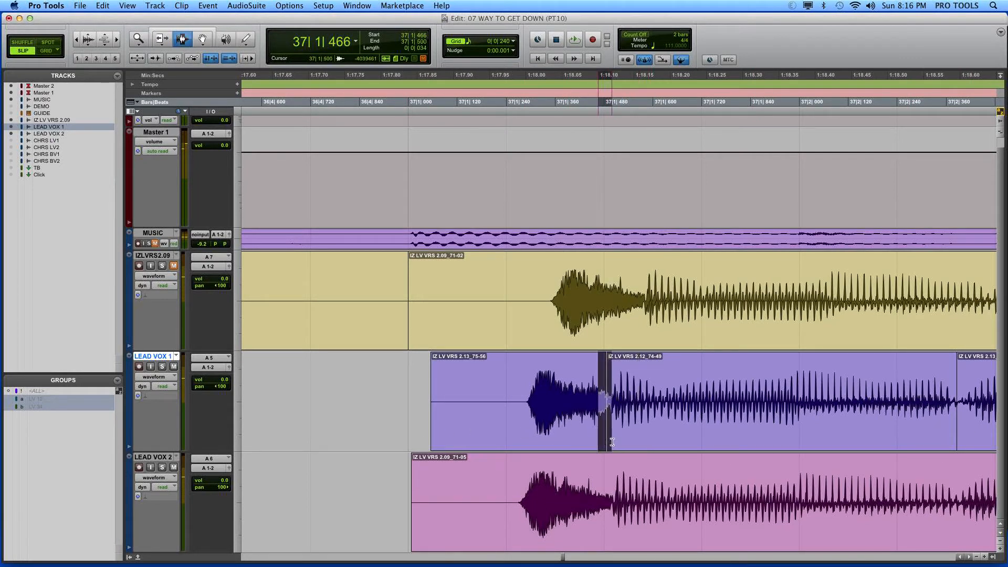
Step: Fade in both bar 37 phrase starts up to 37|1|265 and trim their leading silence to a common start on LEAD VOX 1 and 2
drag(366, 402, 517, 469)
key(super+f)
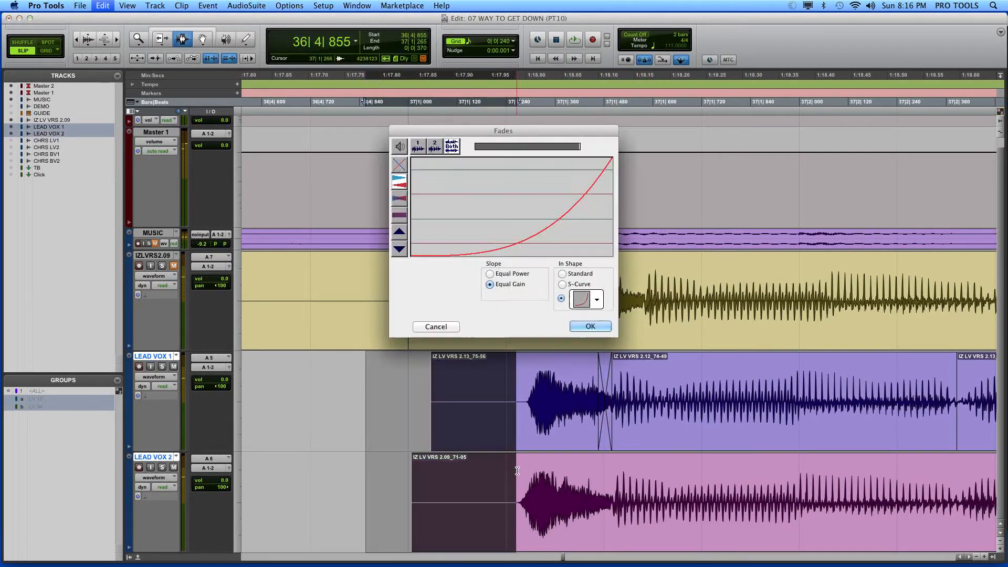
key(Return)
drag(375, 421, 455, 463)
key(Delete)
Step: Crossfade the join between the second and third clips of the bar 37 phrase on LEAD VOX 1, from 37|2|371 to 37|2|397
drag(733, 445, 1004, 439)
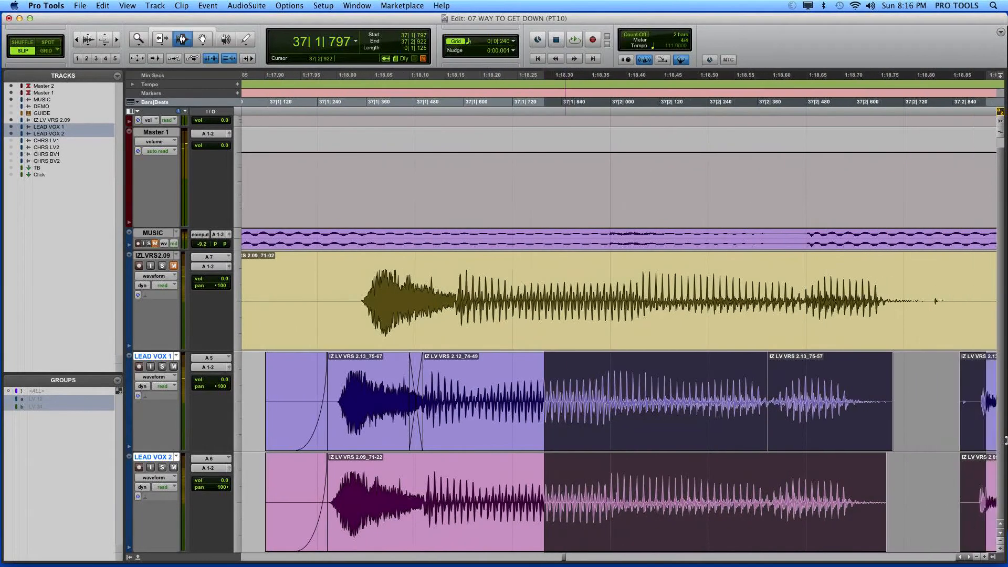
drag(762, 436, 771, 437)
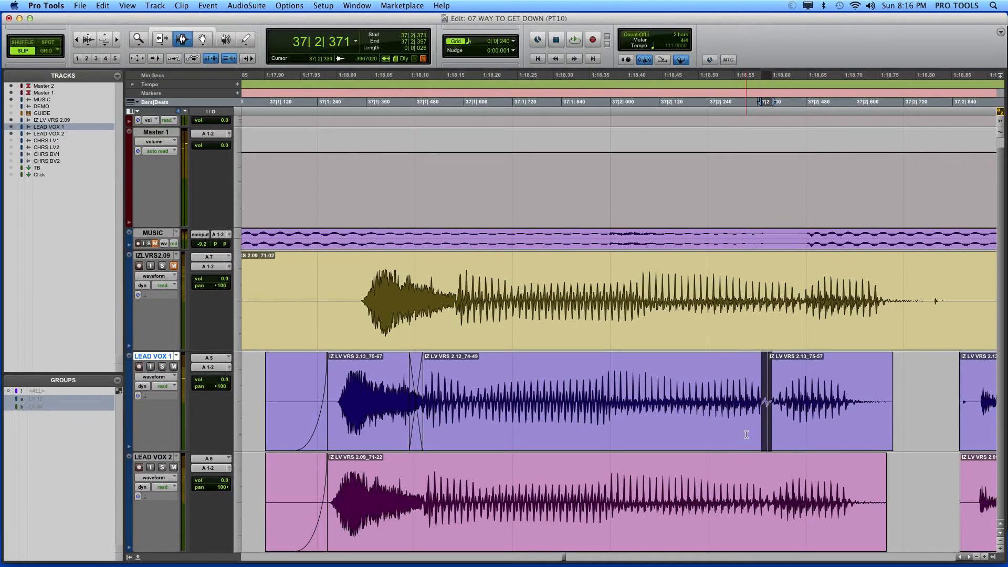
drag(849, 423, 1003, 439)
Step: Redraw the waveform with the Pencil tool just after 37|2|867 on LEAD VOX 1 to remove the click before the next word
click(740, 450)
key(super+alt+bracketright)
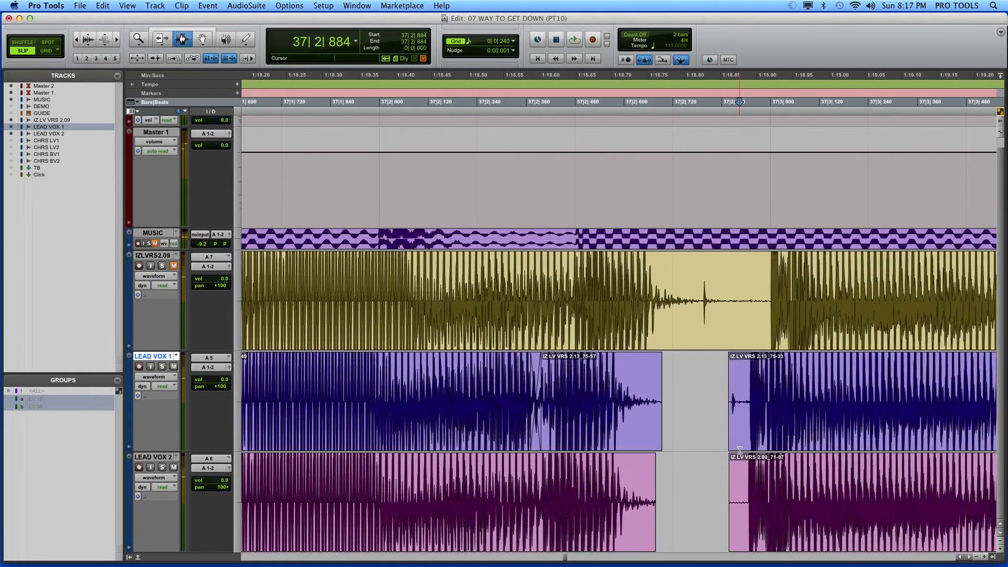
key(t)
key(t)
key(t)
click(566, 391)
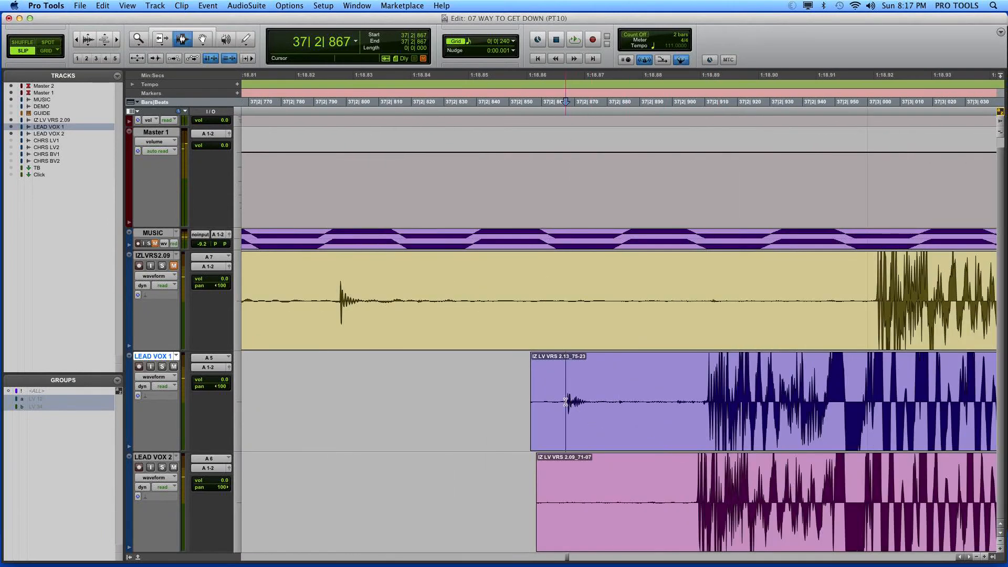
key(t)
key(t)
key(t)
click(245, 39)
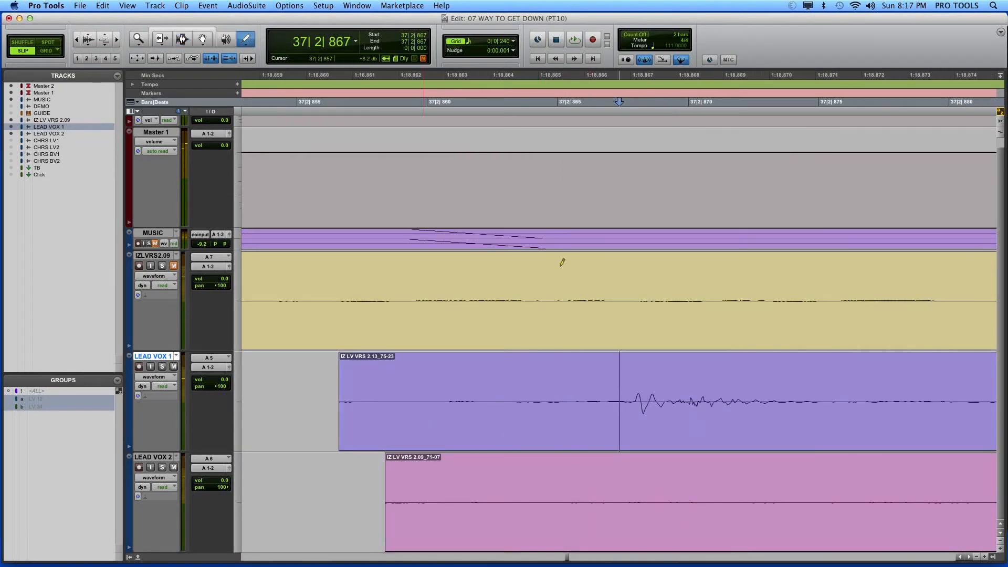
drag(632, 402, 799, 399)
key(r)
key(r)
key(t)
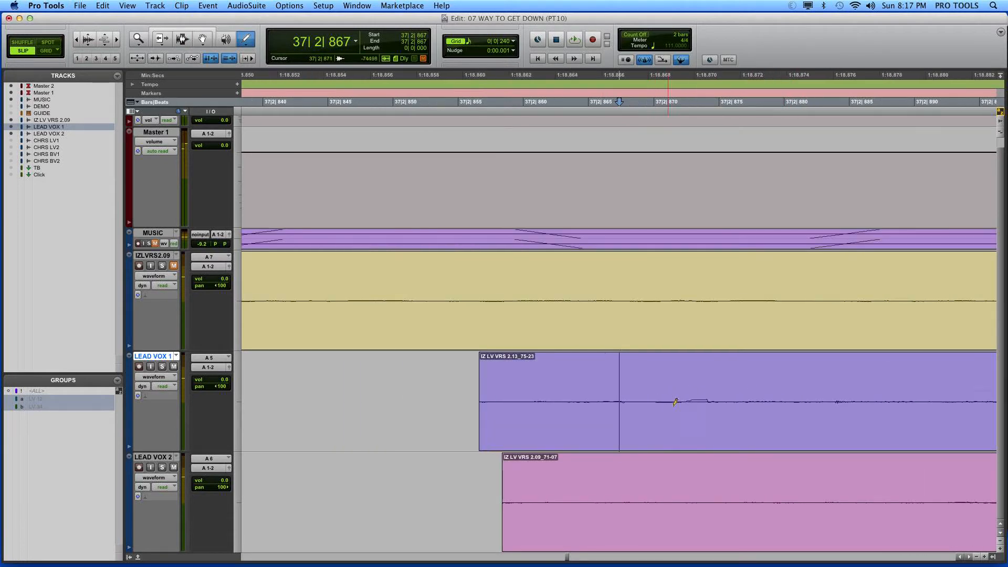
key(r)
key(r)
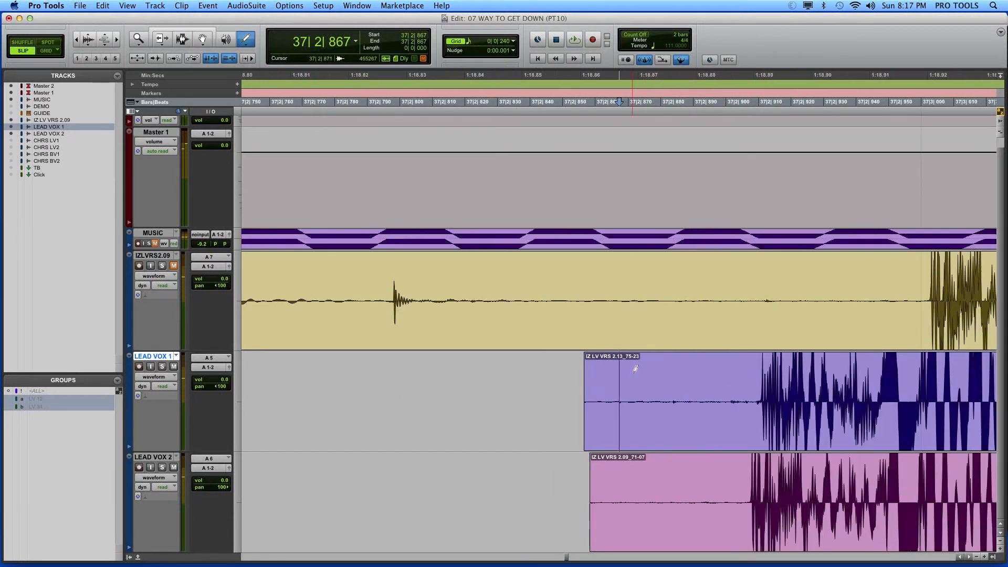
Step: Extend the preceding clips on LEAD VOX 1 and 2 over the gap, to about 37|2|895 and 37|2|897
key(r)
key(r)
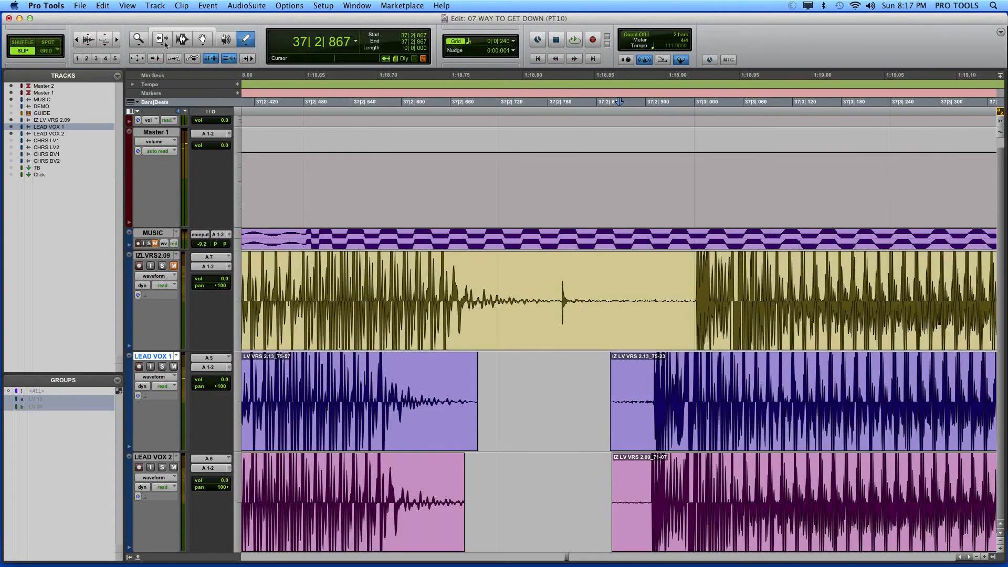
click(166, 39)
drag(458, 409, 638, 417)
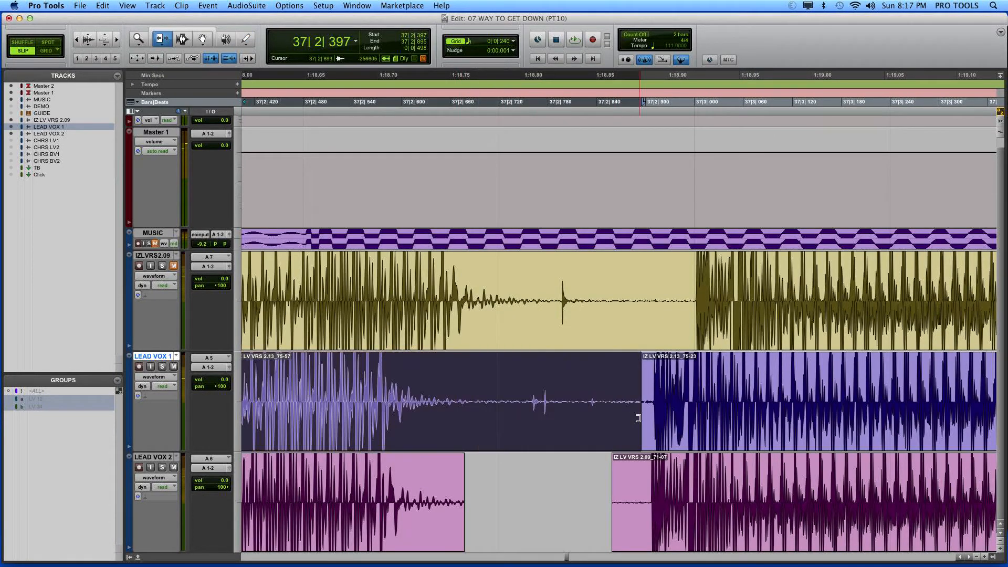
drag(428, 503, 641, 491)
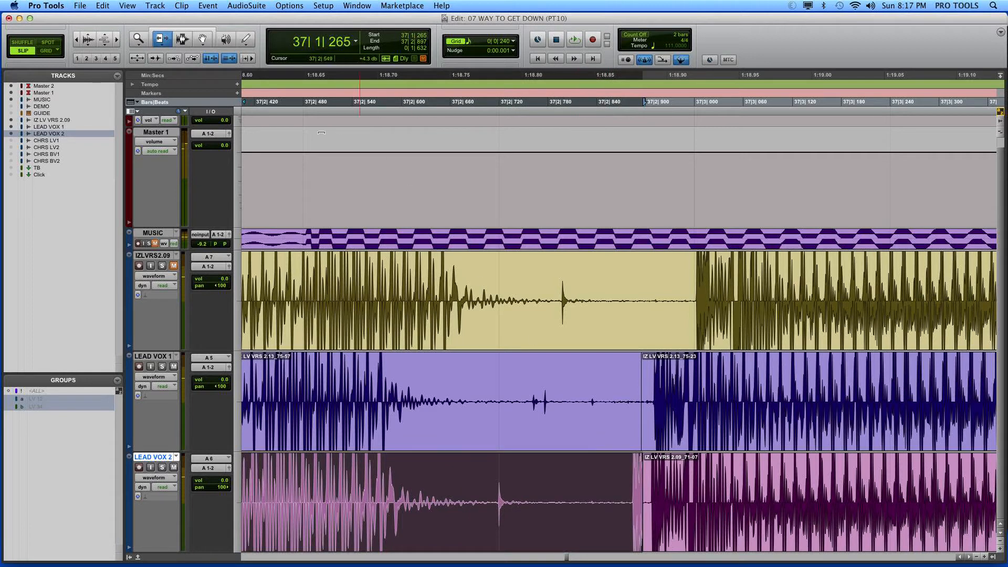
Step: Redraw the waveform with the Pencil tool at about 37|2|720 on LEAD VOX 2 to remove the mouth click
click(185, 43)
click(506, 531)
key(t)
key(t)
key(t)
key(t)
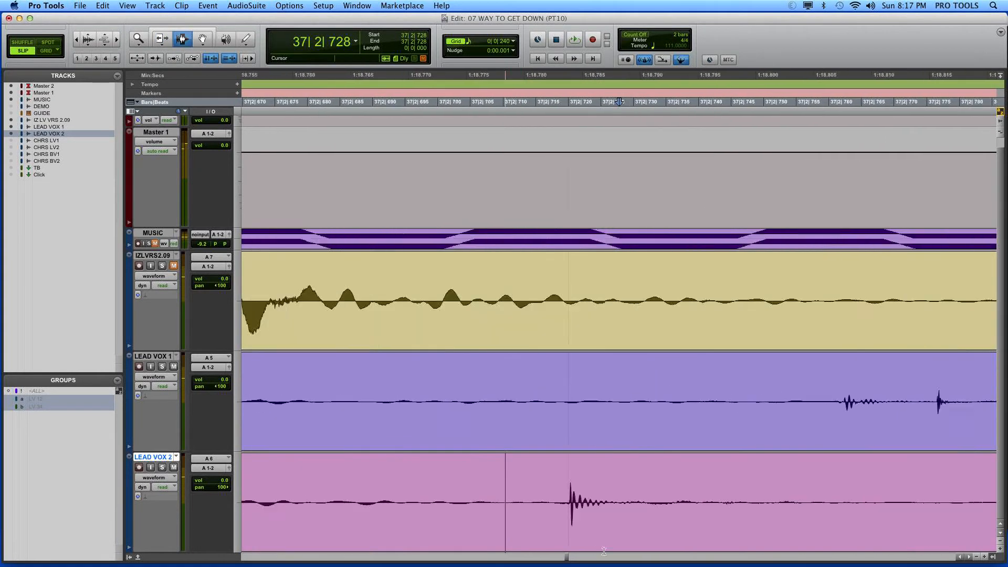
click(245, 39)
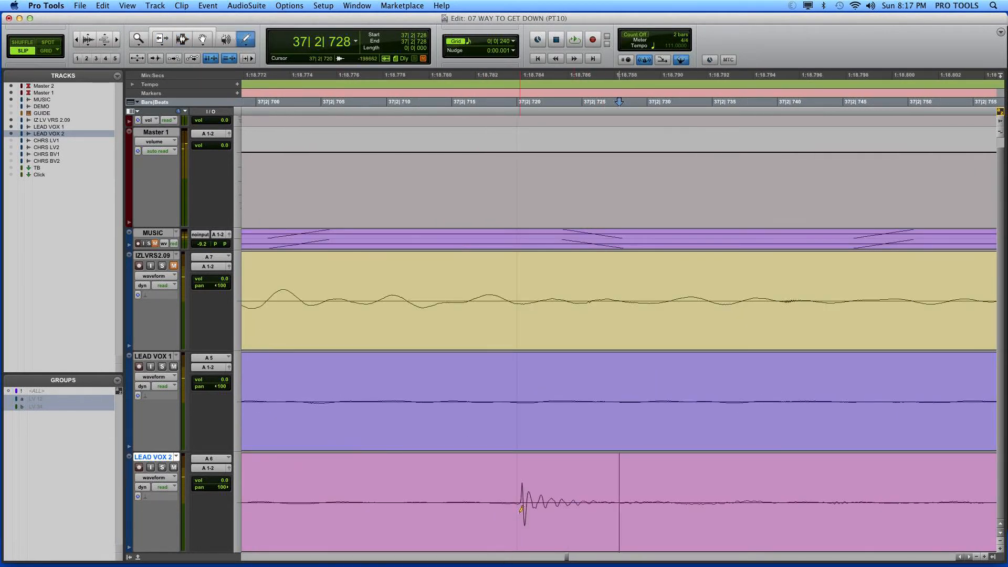
drag(535, 501, 600, 505)
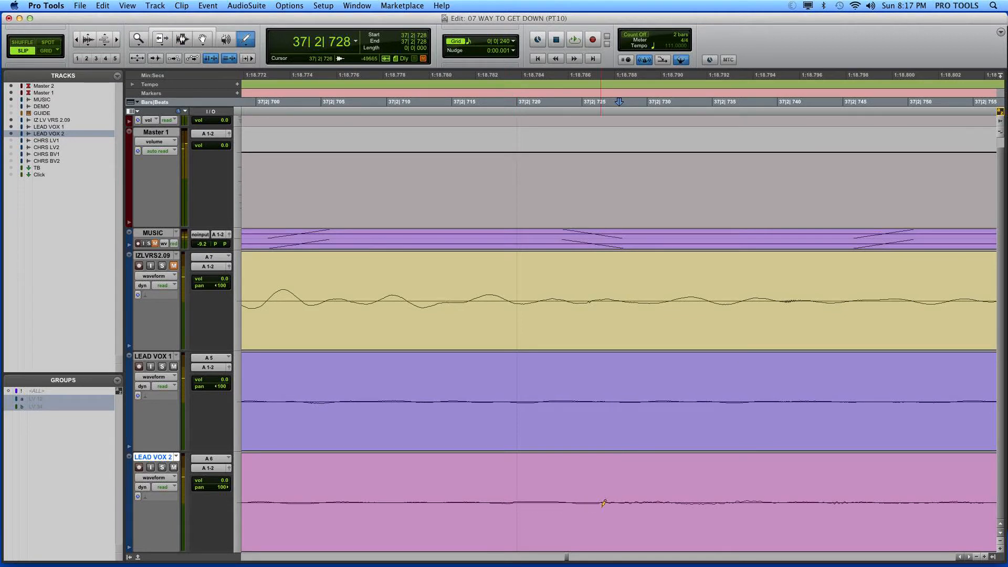
Step: Smooth the LEAD VOX 2 waveform from about 37|2|718 to 37|2|732 and redraw the noise burst near 37|2|743
key(super+alt+bracketright)
key(super+alt+bracketright)
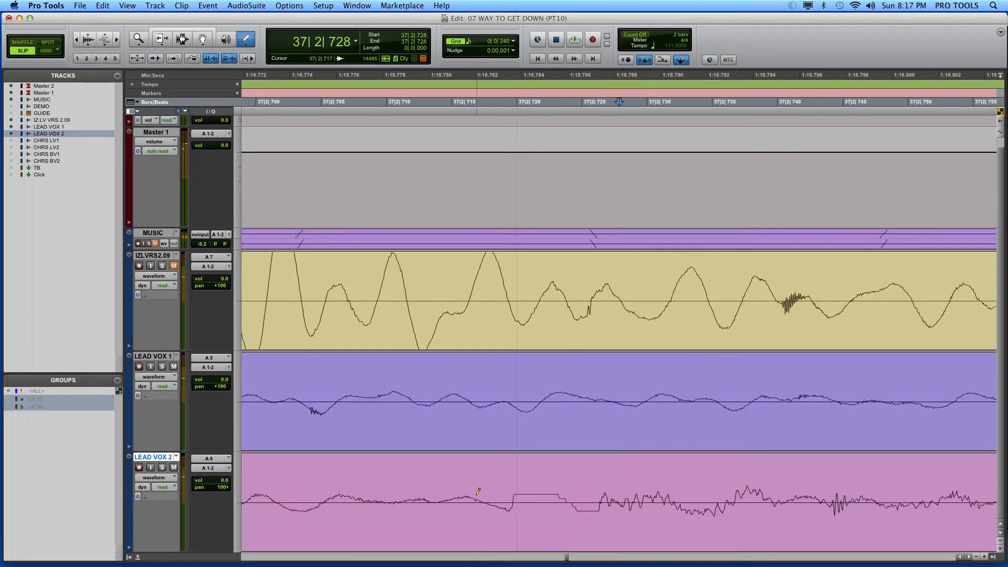
mouse_move(486, 493)
mouse_down()
mouse_move(515, 510)
mouse_move(677, 502)
mouse_up()
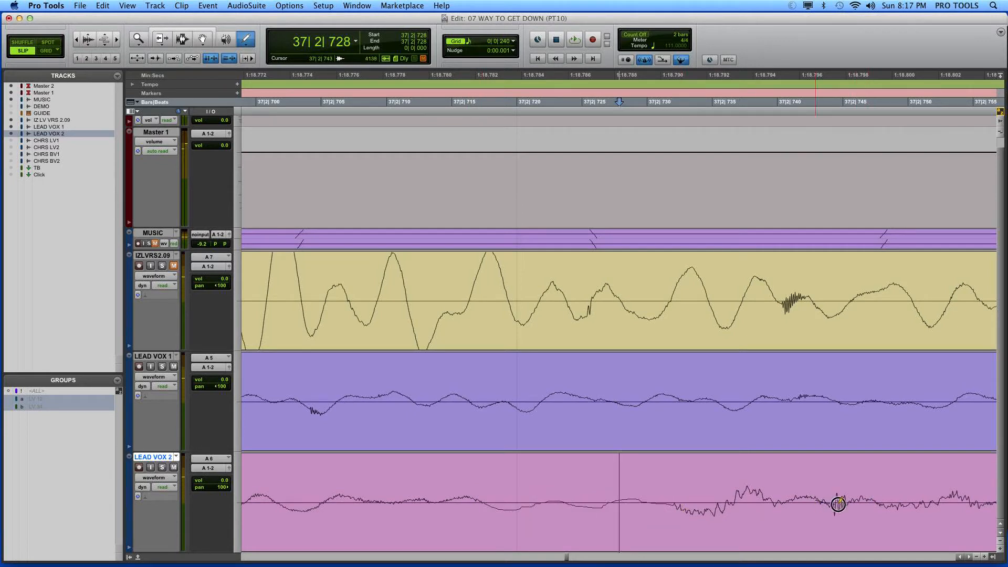
drag(838, 503, 902, 504)
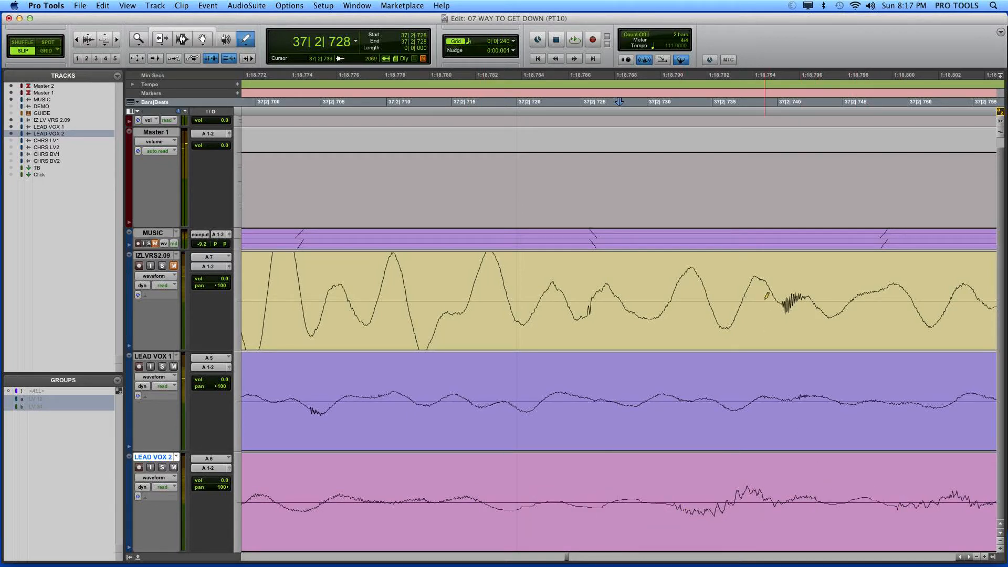
Step: Redraw the noise bursts near 37|2|740 on IZLVRS2.09 and near 37|2|668, 37|2|673 and 37|2|704 on LEAD VOX 1
drag(766, 297, 822, 304)
scroll(396, 420, left, 2)
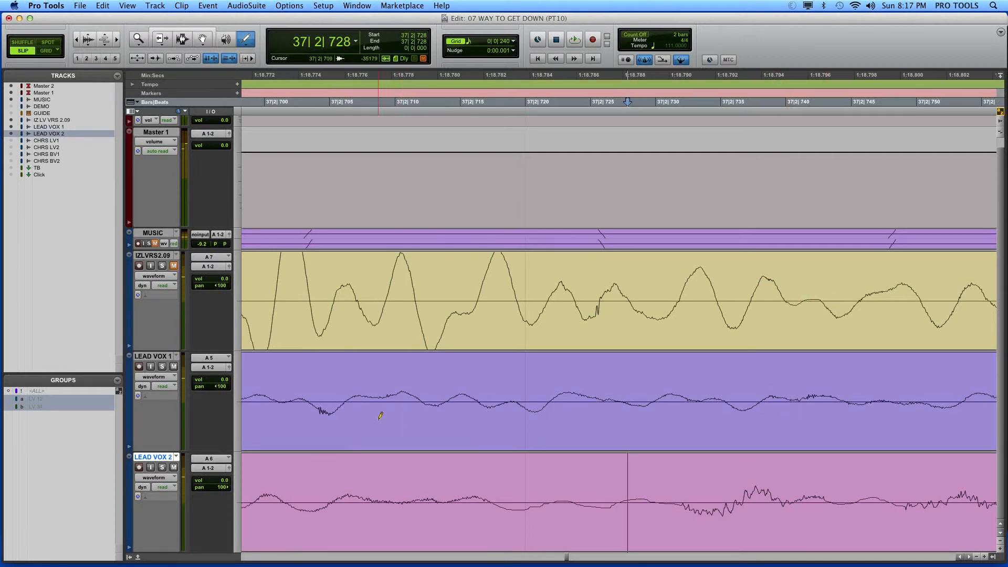
scroll(381, 415, left, 5)
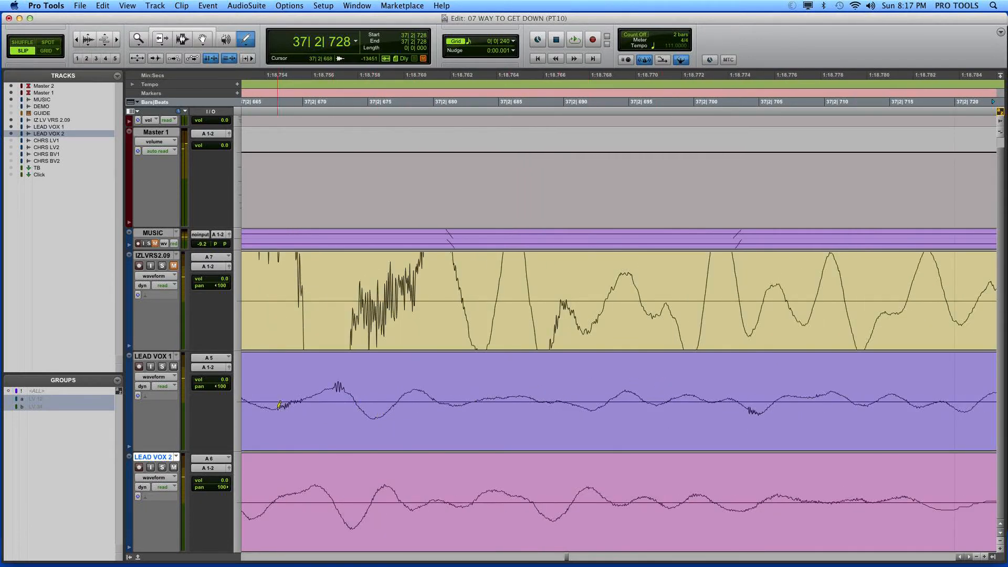
mouse_move(275, 405)
mouse_down()
mouse_move(333, 387)
mouse_move(362, 410)
mouse_up()
drag(745, 401, 771, 406)
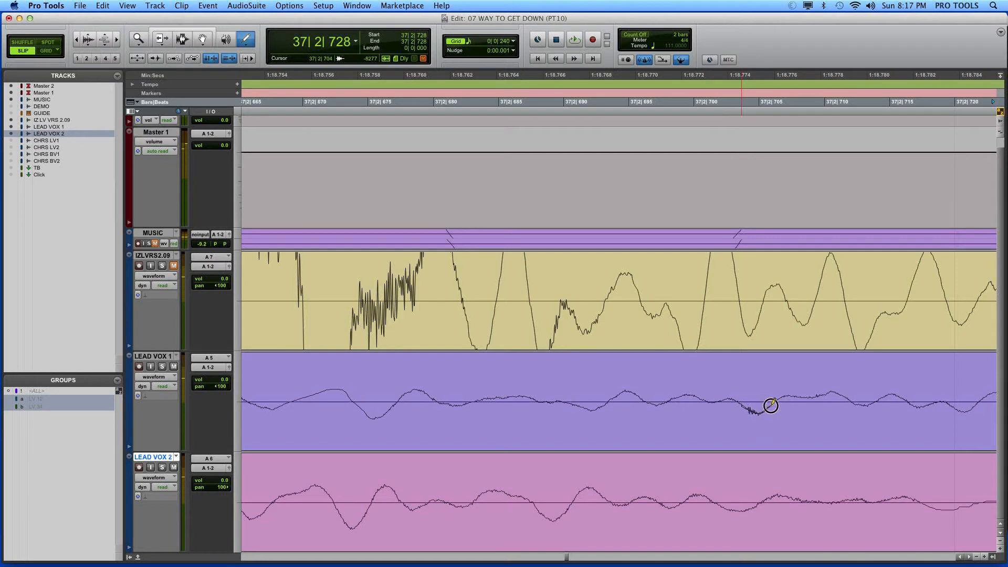
Step: Draw out both clicks from about 37|2|761 to 37|2|791 on LEAD VOX 1 and the small spike near 37|2|795 on LEAD VOX 2
scroll(828, 435, left, 5)
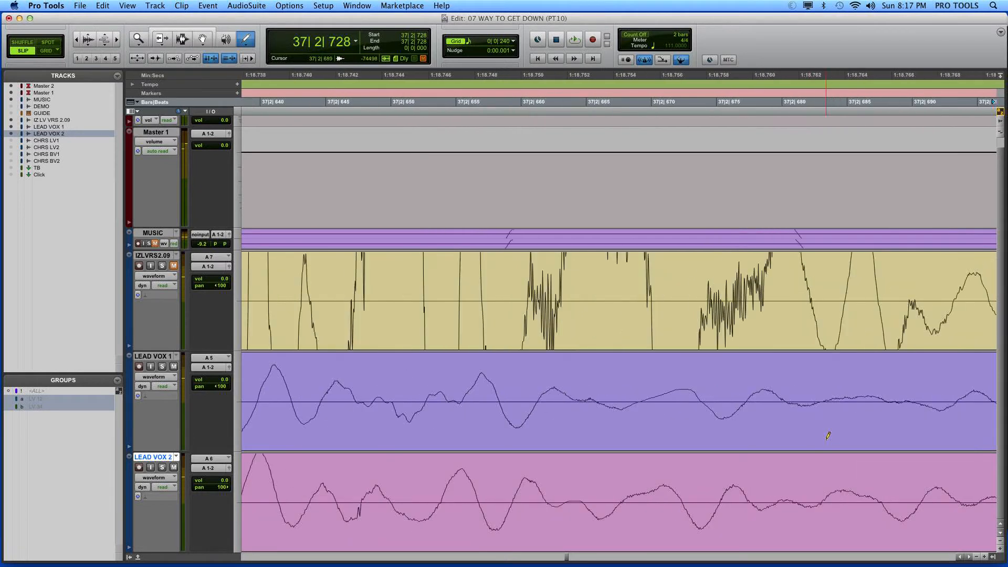
scroll(828, 434, right, 7)
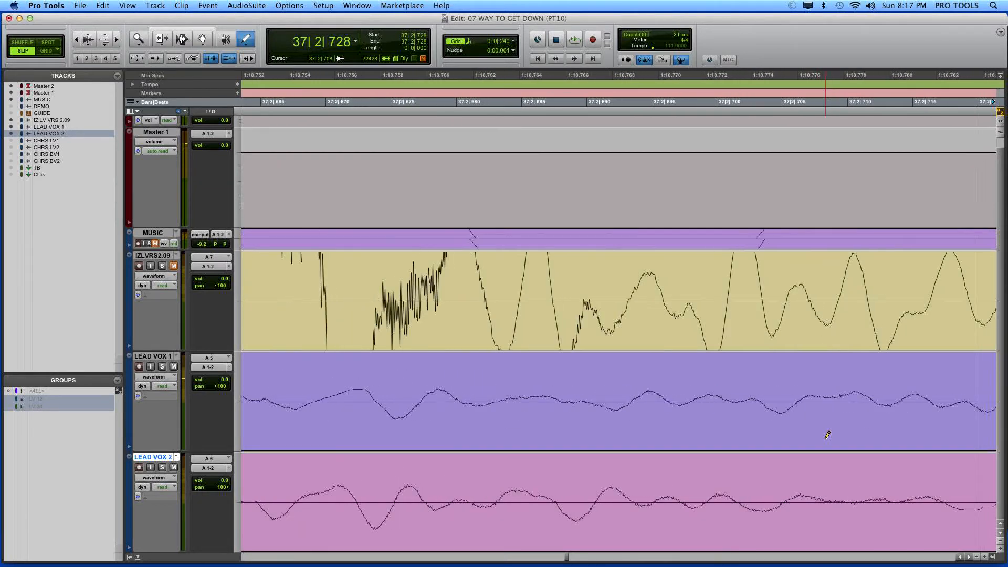
scroll(828, 435, right, 4)
scroll(828, 435, right, 10)
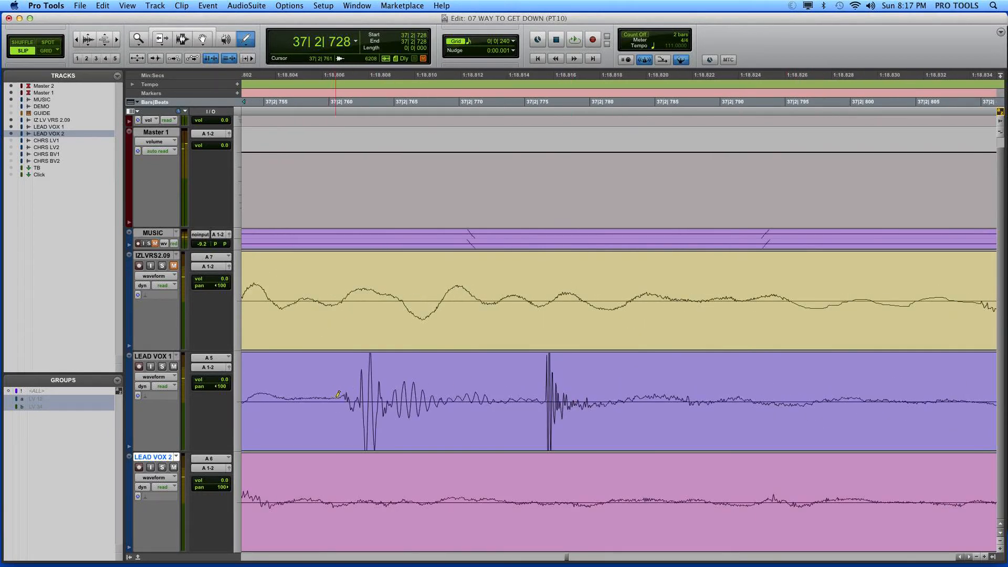
mouse_move(337, 397)
mouse_down()
mouse_move(374, 409)
mouse_move(456, 396)
mouse_move(729, 402)
mouse_up()
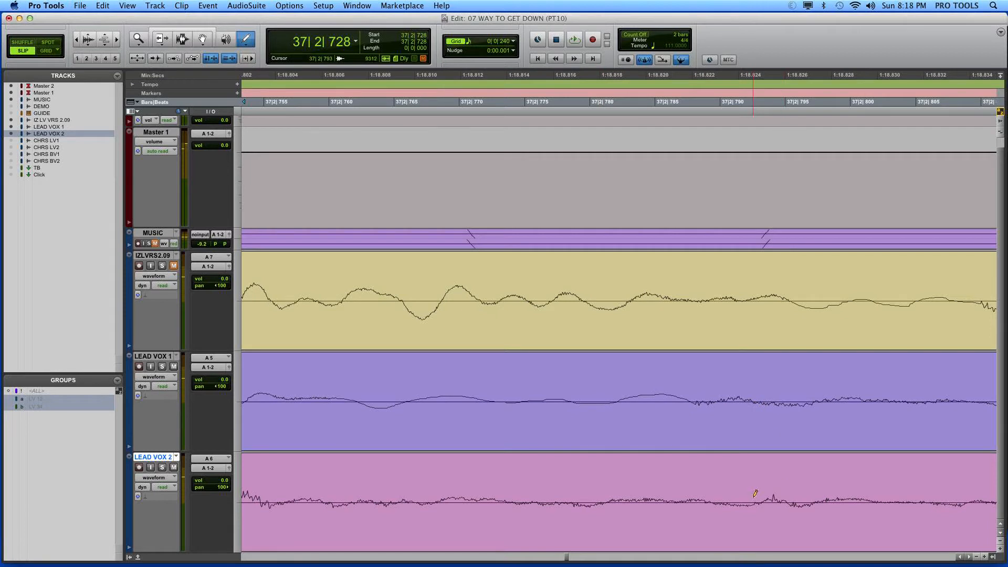
drag(756, 501, 808, 503)
Step: Draw out the clicks at about 37|2|834 on both LEAD VOX 1 and LEAD VOX 2
scroll(777, 426, right, 10)
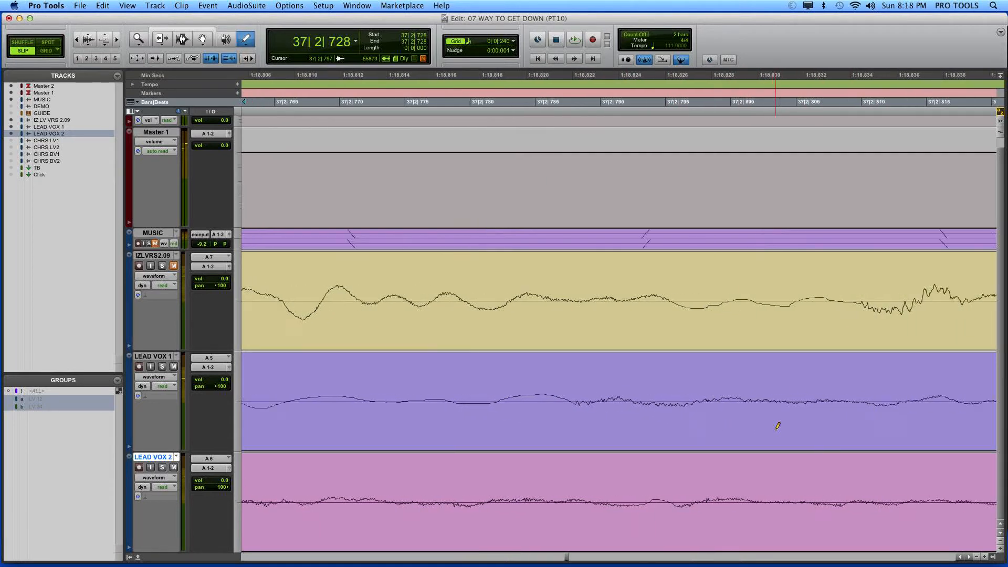
scroll(714, 409, right, 9)
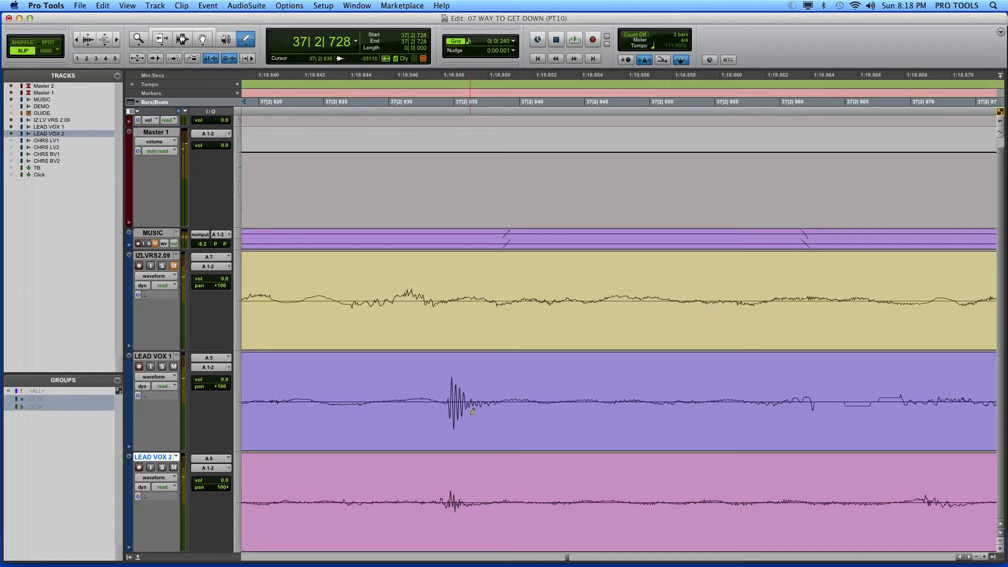
drag(442, 398, 500, 402)
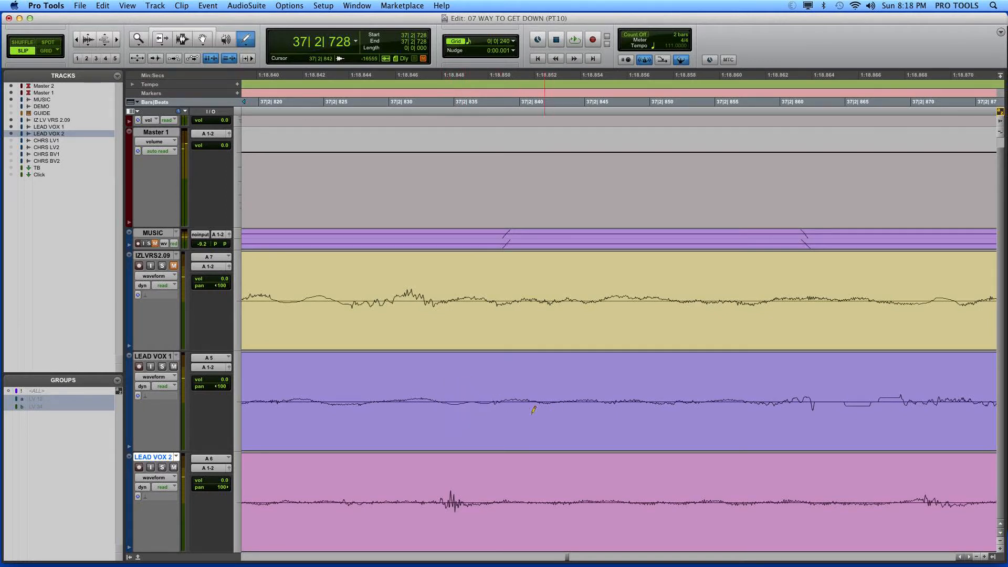
drag(429, 501, 478, 501)
Step: Smooth the uneven waveform from about 37|2|861 to 37|2|885 on LEAD VOX 1 and redraw the noise from 37|2|870 on LEAD VOX 2
scroll(887, 415, right, 5)
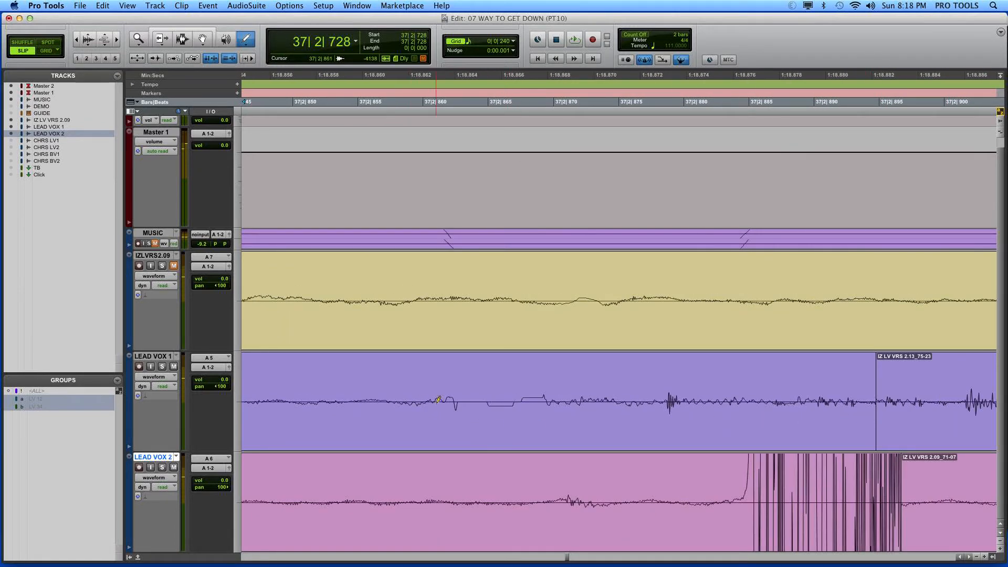
drag(438, 400, 757, 402)
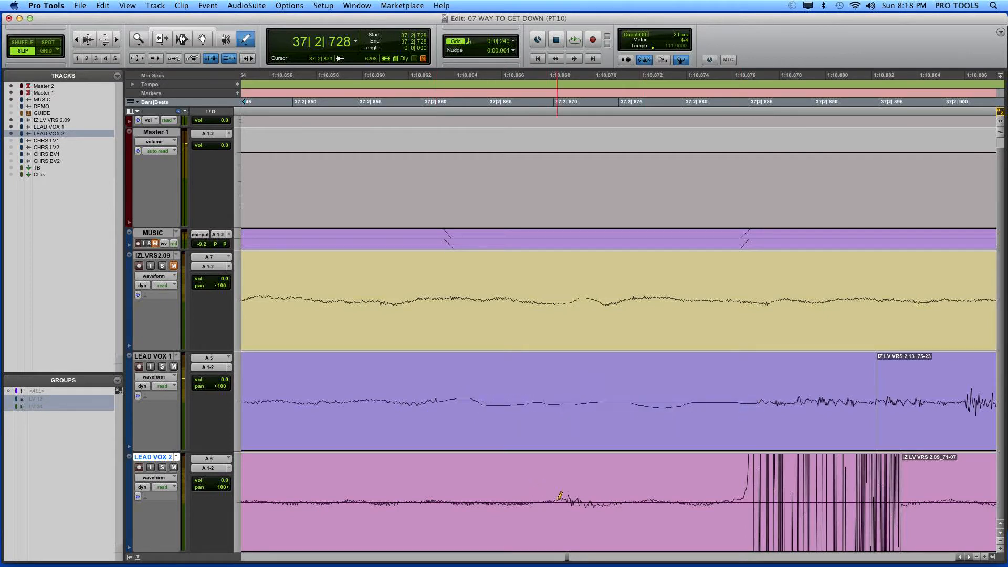
drag(559, 498, 641, 498)
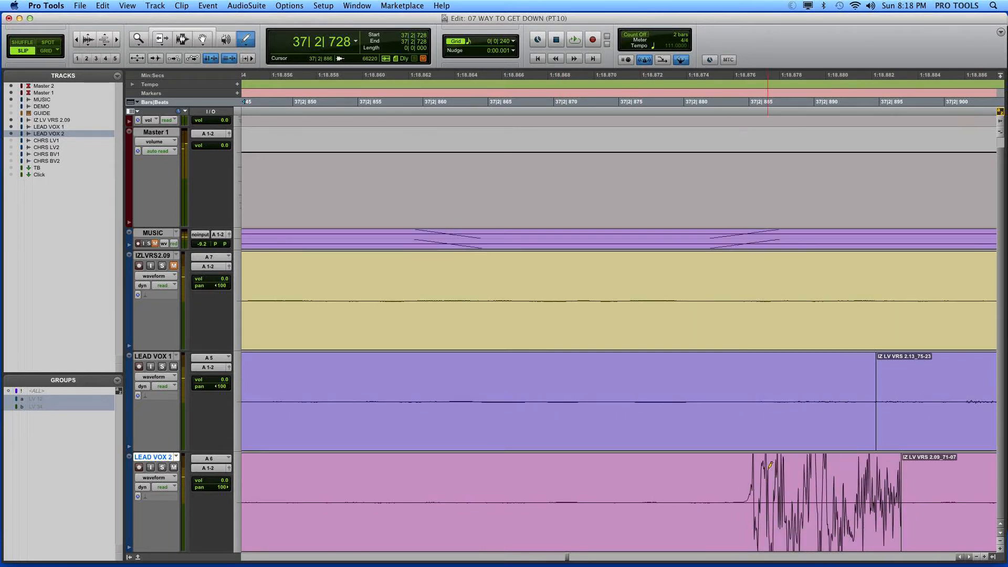
Step: Play back the lead vocals from 37|2|728 to check the cleaned-up gap before the next word
key(super+bracketleft)
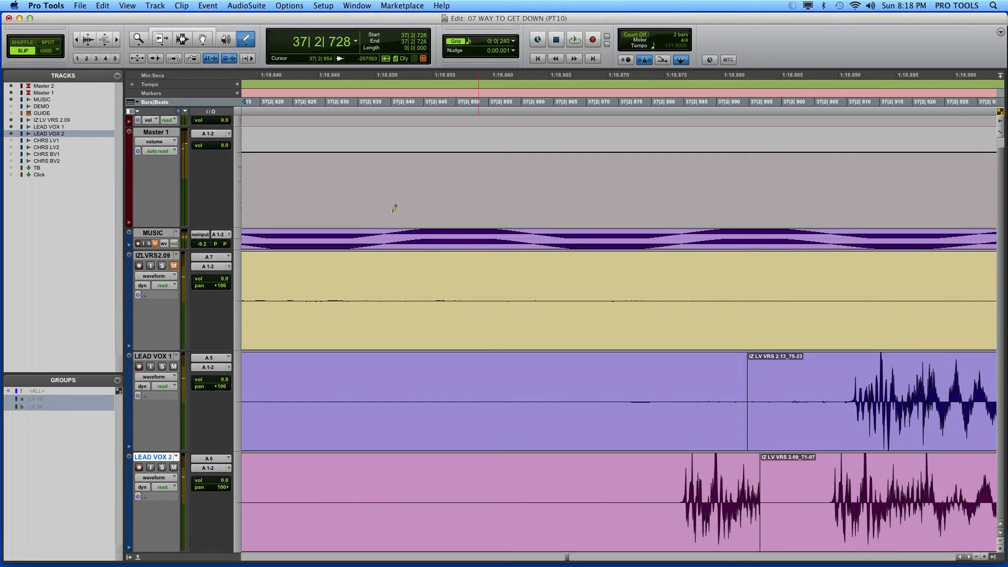
click(169, 47)
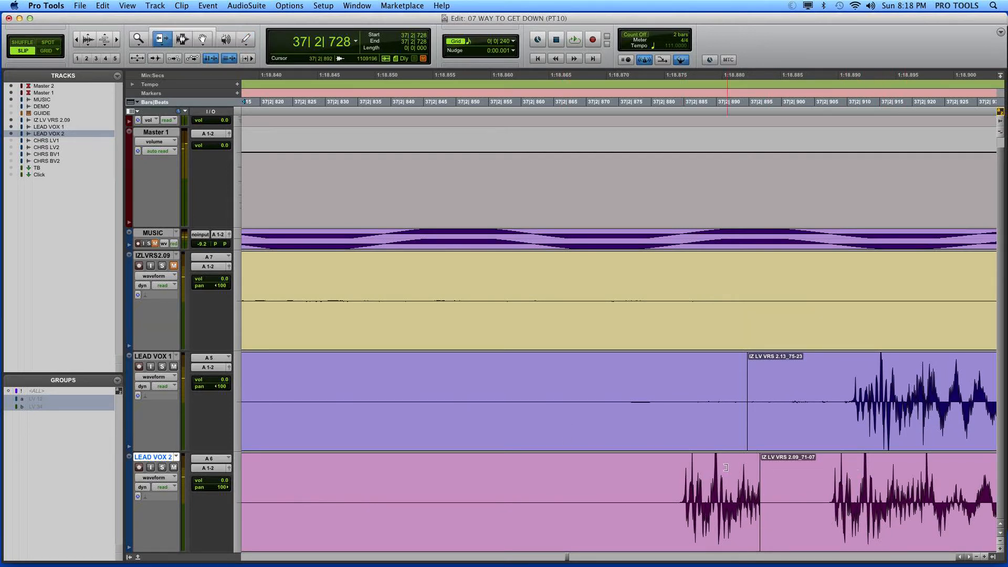
key(space)
key(space)
key(space)
key(r)
key(space)
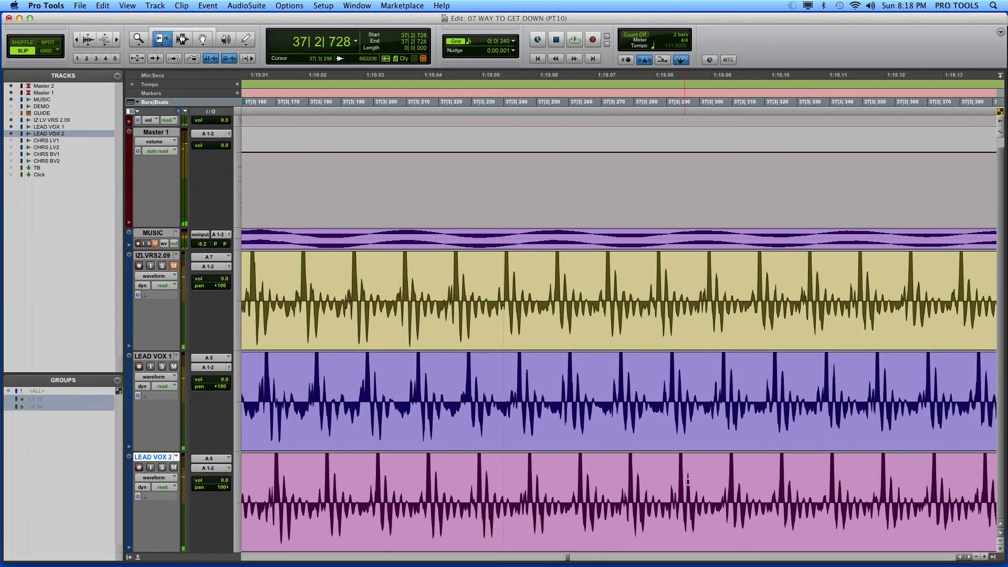
Step: Trim the starts of the next clips on LEAD VOX 1 and 2 earlier so both joins sit at 37|2|837
key(r)
key(r)
key(r)
key(t)
key(t)
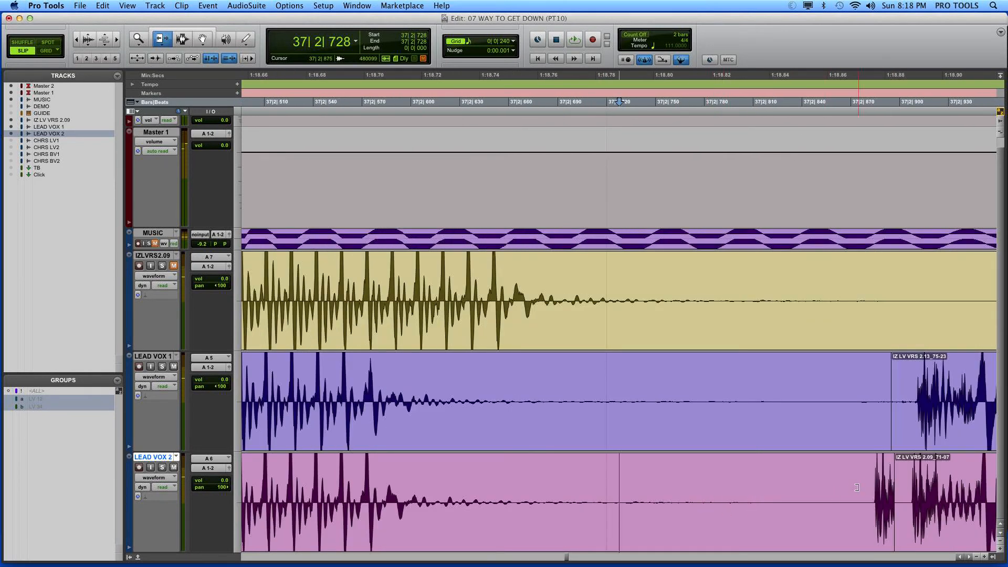
click(157, 39)
click(906, 493)
drag(798, 493, 783, 493)
drag(892, 391, 797, 491)
Step: Crossfade both joins on LEAD VOX 1 and 2 from 37|2|818 to 37|2|837 and inspect them with enlarged waveforms
click(184, 36)
key(f)
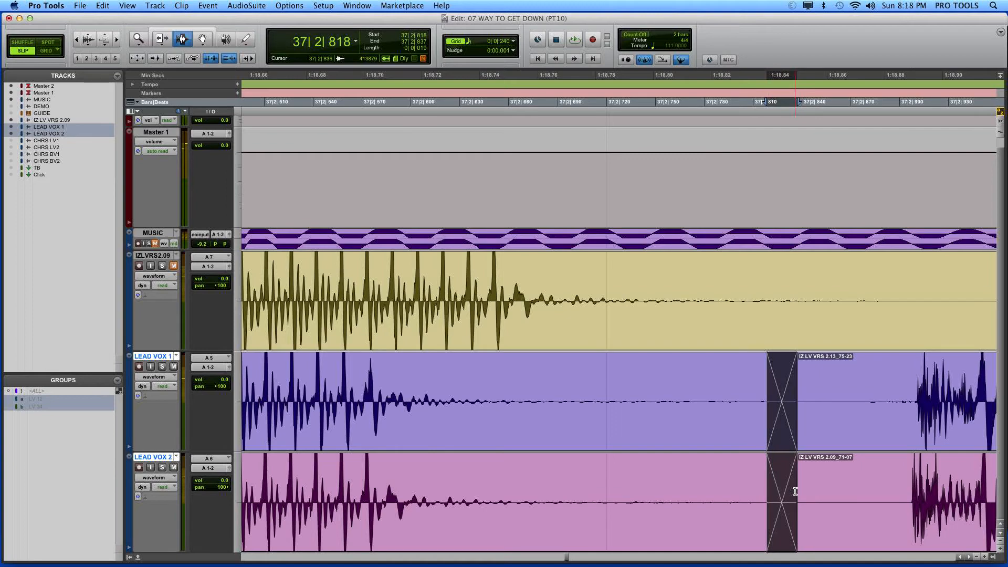
key(super+alt+bracketright)
key(super+alt+bracketright)
key(super+alt+bracketright)
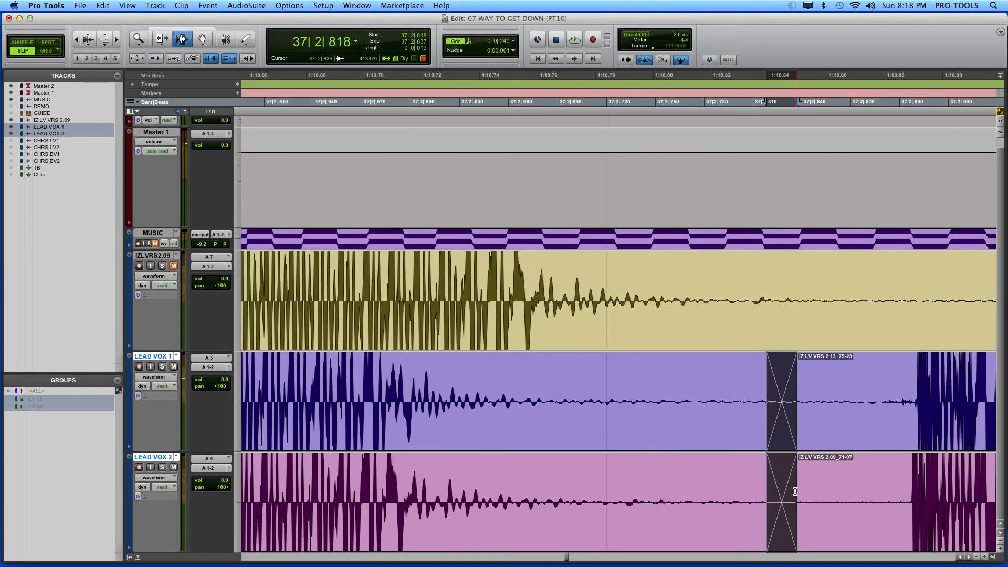
key(super+alt+bracketleft)
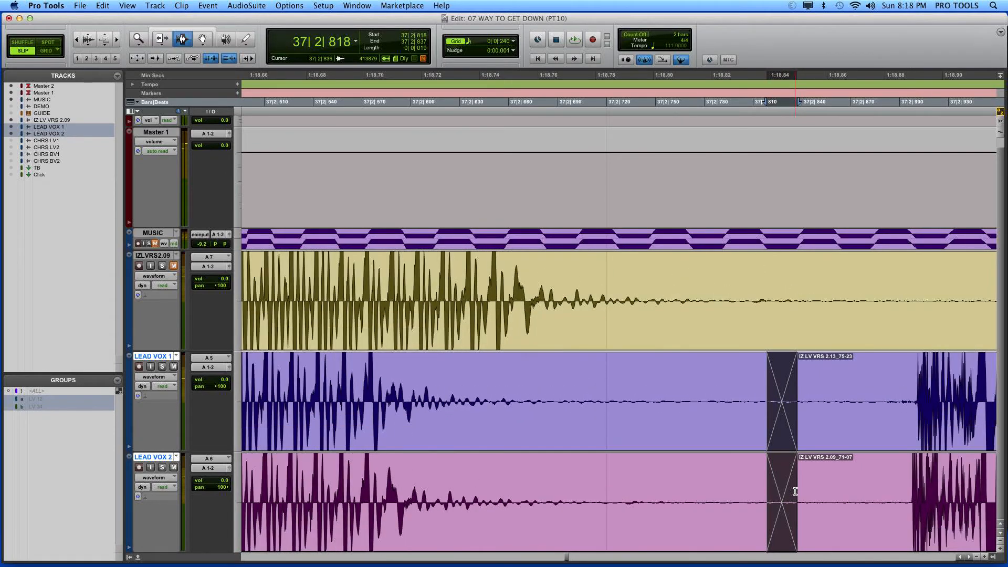
Step: Play back the lead vocals from 37|1|054 to check the edited joins in bar 37
key(super+bracketleft)
key(super+bracketleft)
key(super+bracketleft)
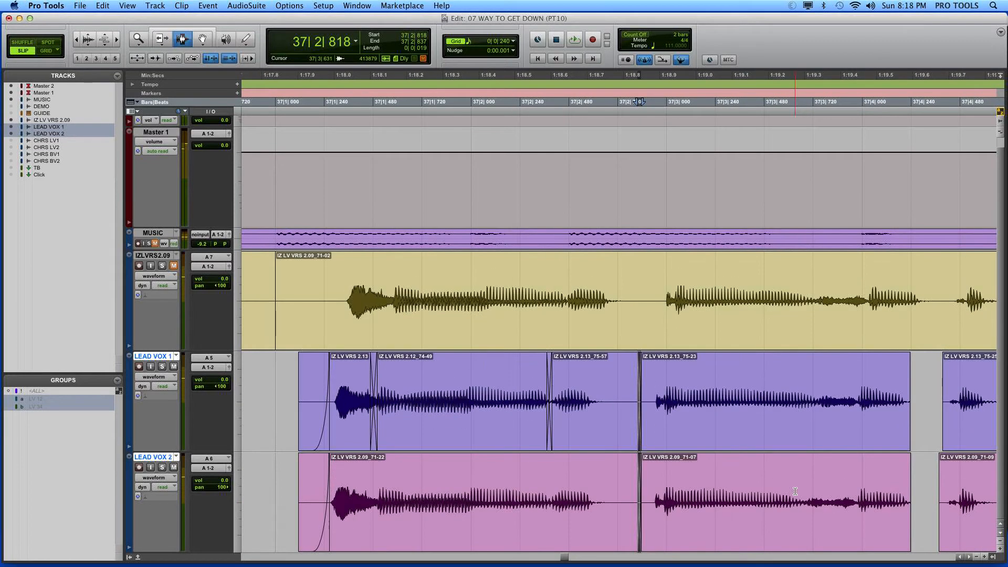
key(super+bracketleft)
click(453, 435)
key(space)
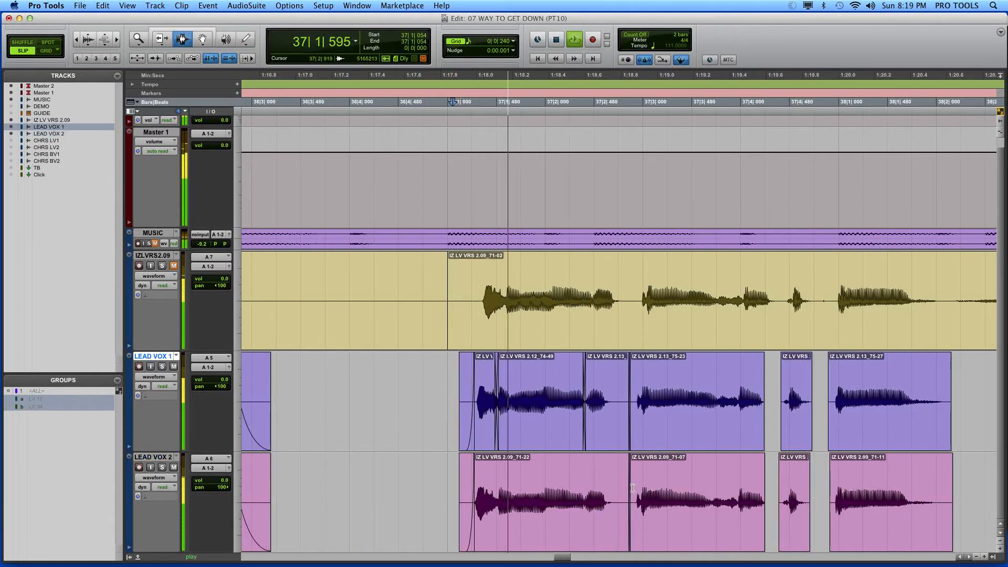
key(space)
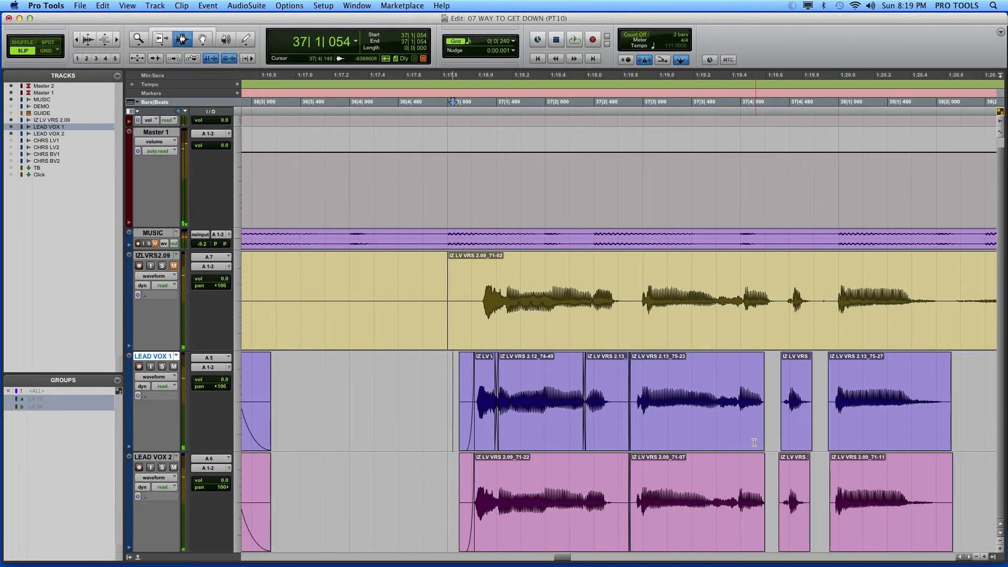
Step: Trim the clip edges on LEAD VOX 1 and 2 to close the gaps near 37|4|360
click(784, 438)
key(super+bracketright)
key(super+bracketright)
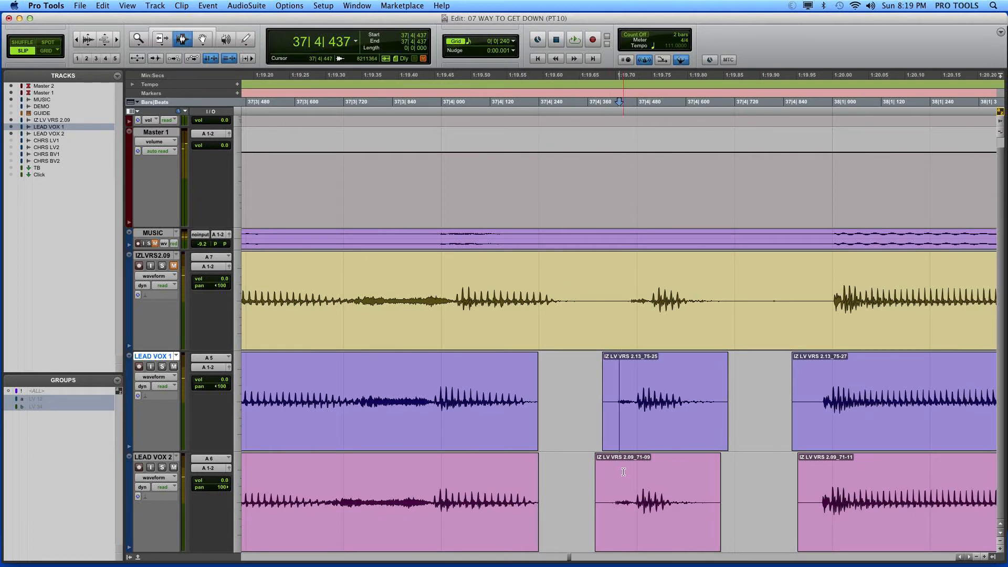
key(alt+super+bracketright)
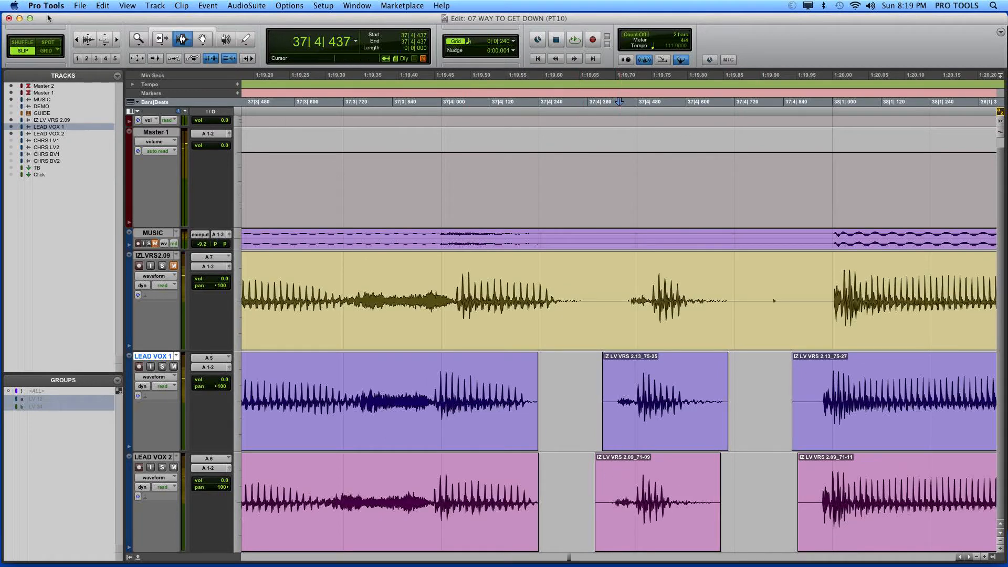
click(159, 39)
drag(513, 405, 586, 425)
drag(526, 470, 589, 461)
Step: Inspect both joins with enlarged waveforms and crossfade them on LEAD VOX 1 and 2 from 37|4|345 to 37|4|362
click(182, 39)
key(super+alt+bracketright)
key(super+alt+bracketright)
key(super+alt+bracketright)
key(super+alt+bracketright)
key(super+alt+bracketright)
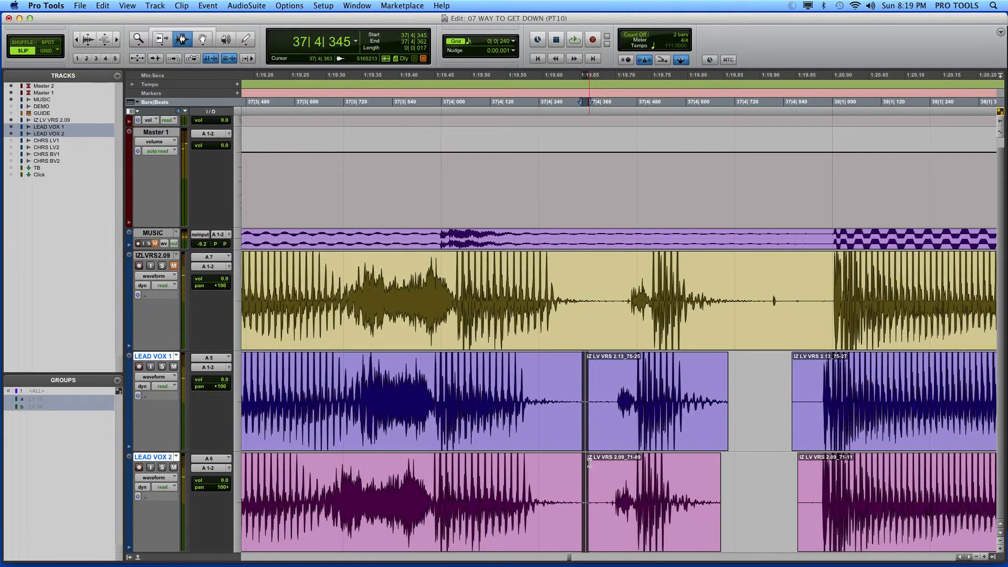
key(super+alt+bracketleft)
key(super+alt+bracketleft)
key(super+alt+bracketleft)
key(super+alt+bracketleft)
key(super+alt+bracketleft)
key(super+alt+bracketleft)
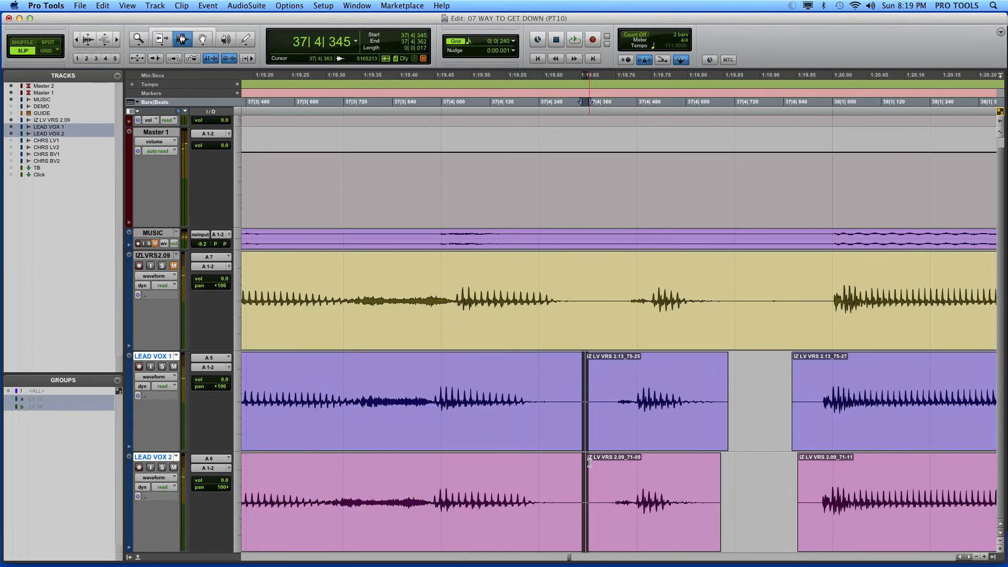
key(f)
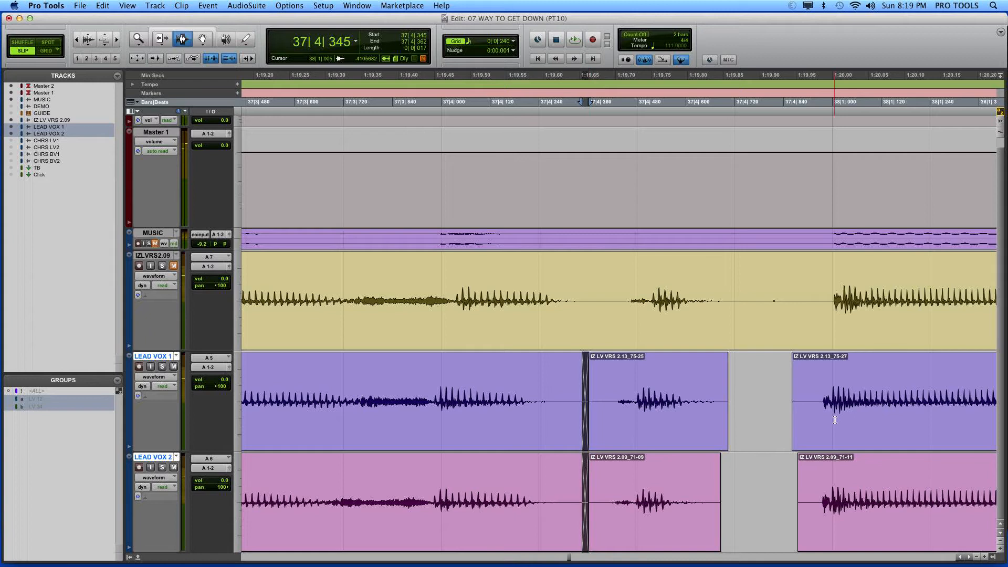
Step: Extend the short clips before bar 38 to 37|4|919 on LEAD VOX 1 and 37|4|928 on LEAD VOX 2
click(161, 40)
drag(713, 407, 815, 408)
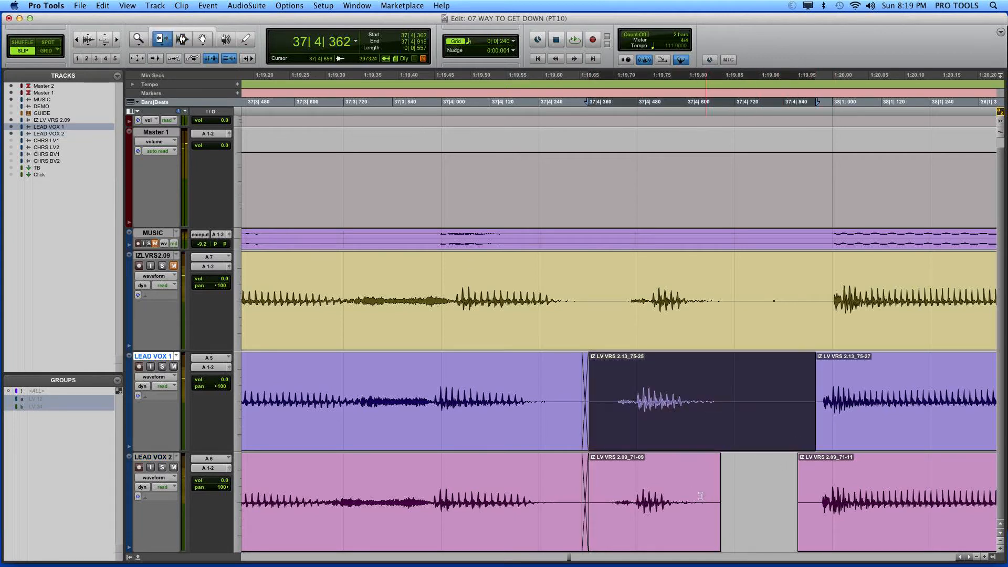
drag(692, 486, 819, 479)
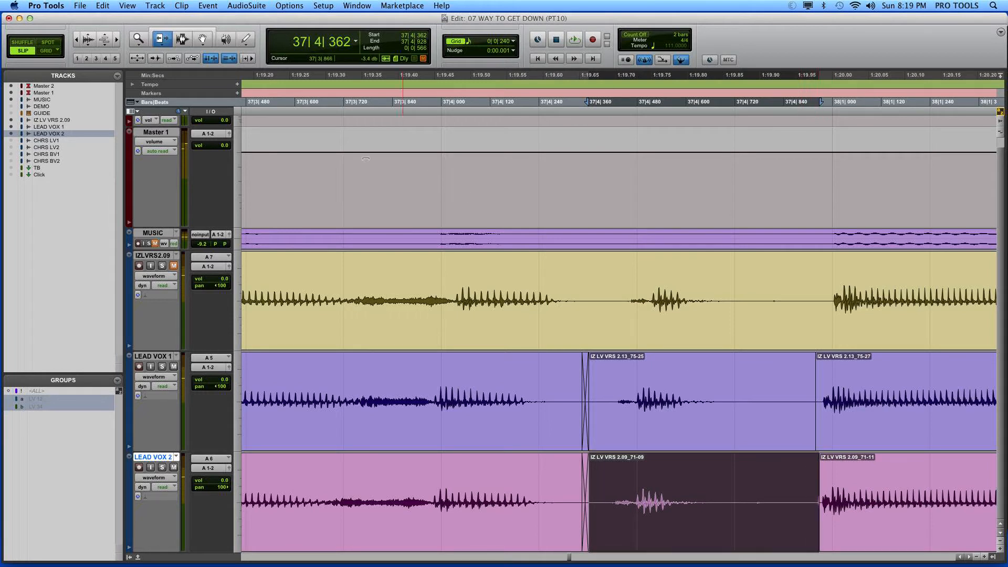
Step: Draw out the double click just before 37|4|781 on LEAD VOX 2 with the Pencil tool
click(182, 40)
click(759, 517)
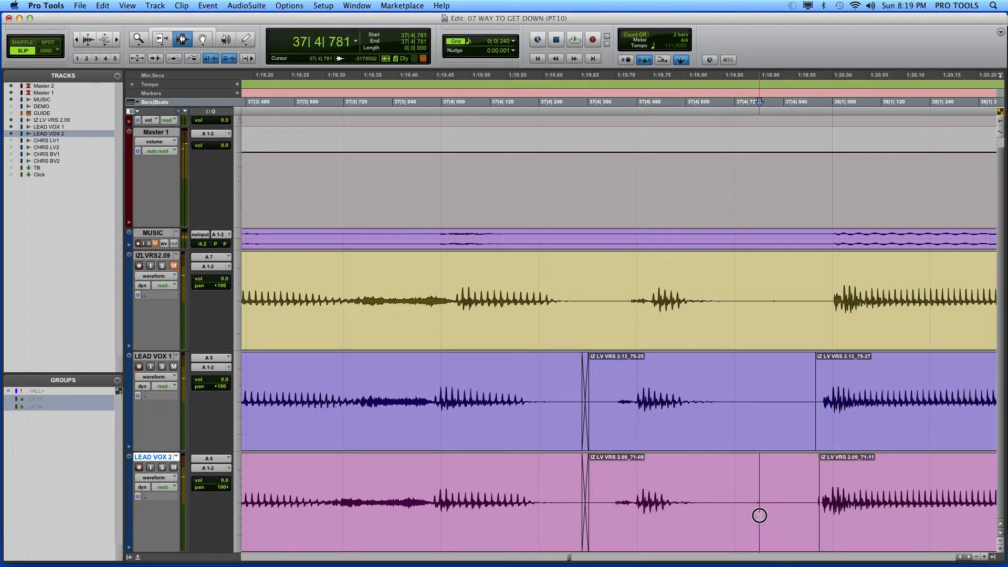
key(alt+super+bracketright)
key(alt+super+bracketright)
key(alt+super+bracketright)
key(alt+super+bracketright)
key(alt+super+bracketright)
key(alt+super+bracketright)
key(alt+super+bracketright)
key(alt+super+bracketright)
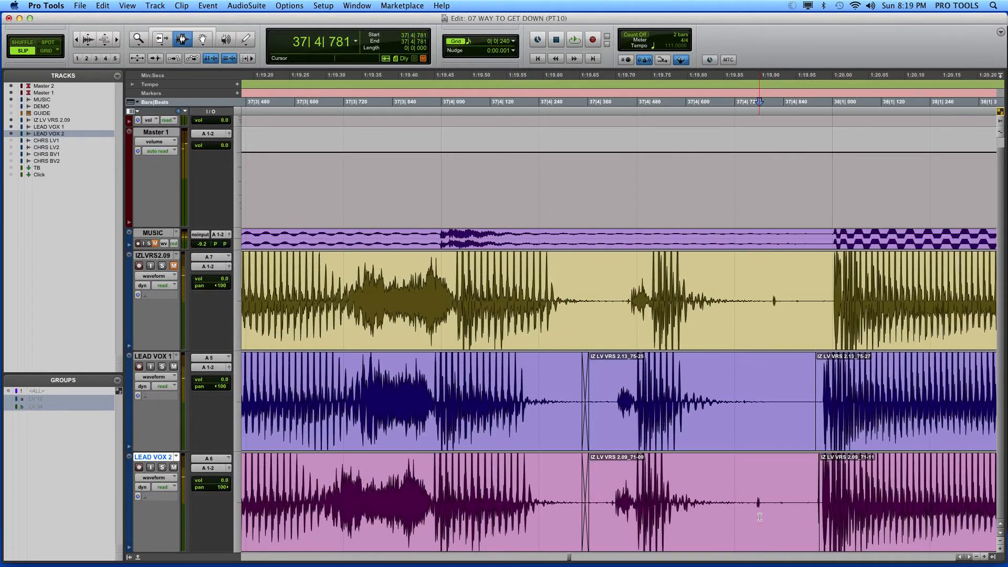
key(alt+super+bracketleft)
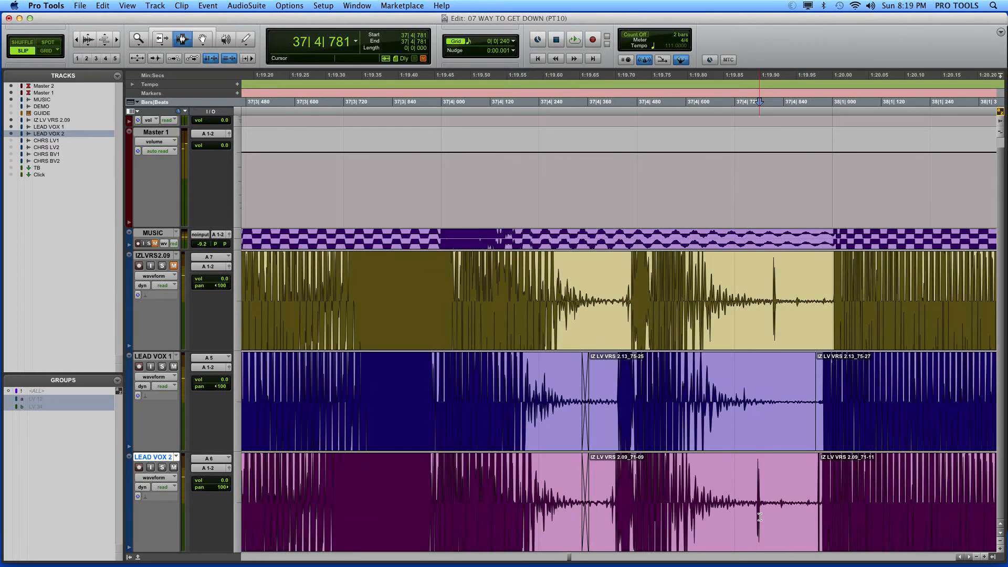
key(super+bracketright)
key(super+bracketright)
key(super+bracketright)
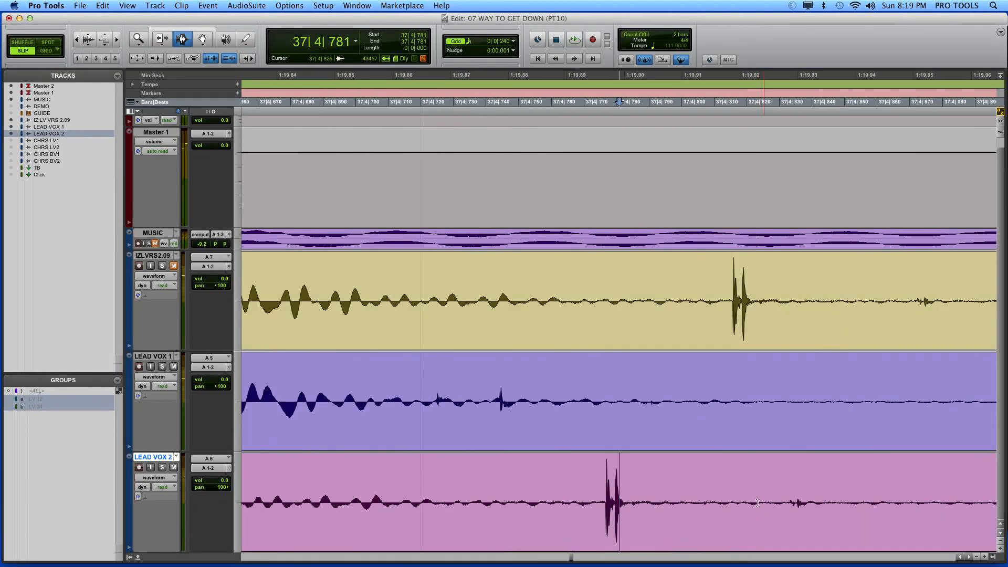
key(super+bracketright)
key(super+bracketright)
click(247, 46)
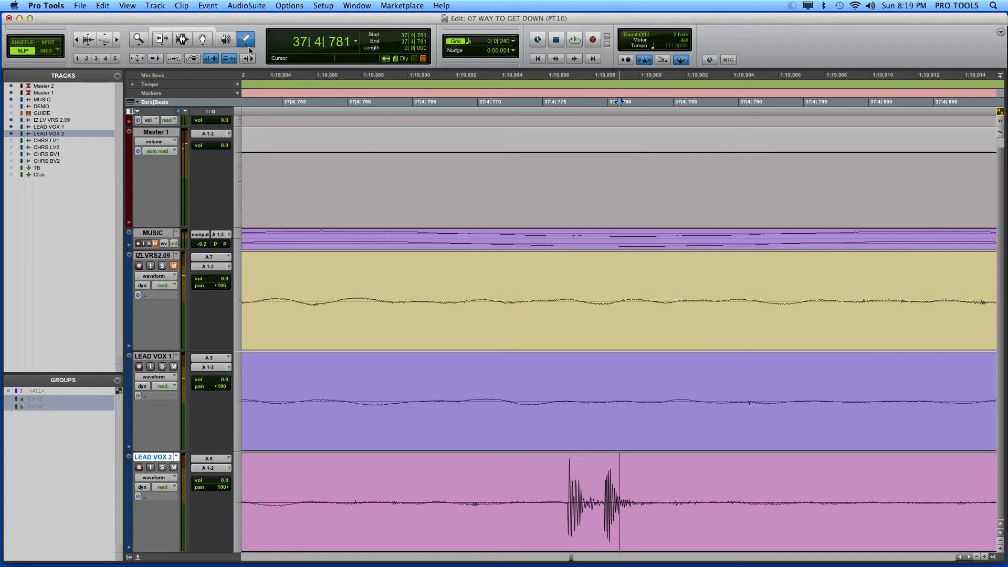
key(super+bracketright)
drag(513, 499, 660, 502)
Step: Redraw the waveform over the small clicks at about 37|4|744 and 37|4|725 on LEAD VOX 1
scroll(672, 497, left, 8)
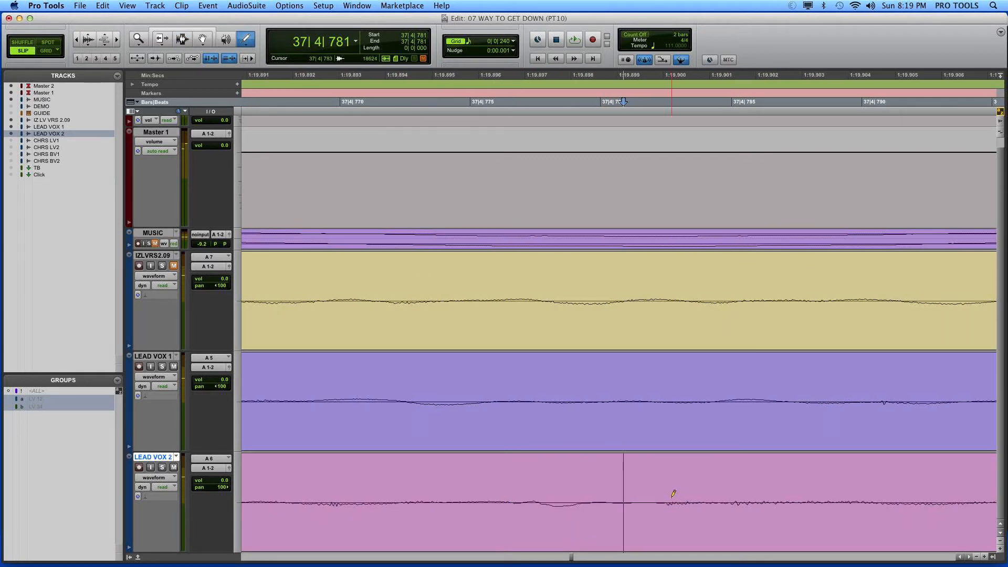
scroll(673, 493, left, 5)
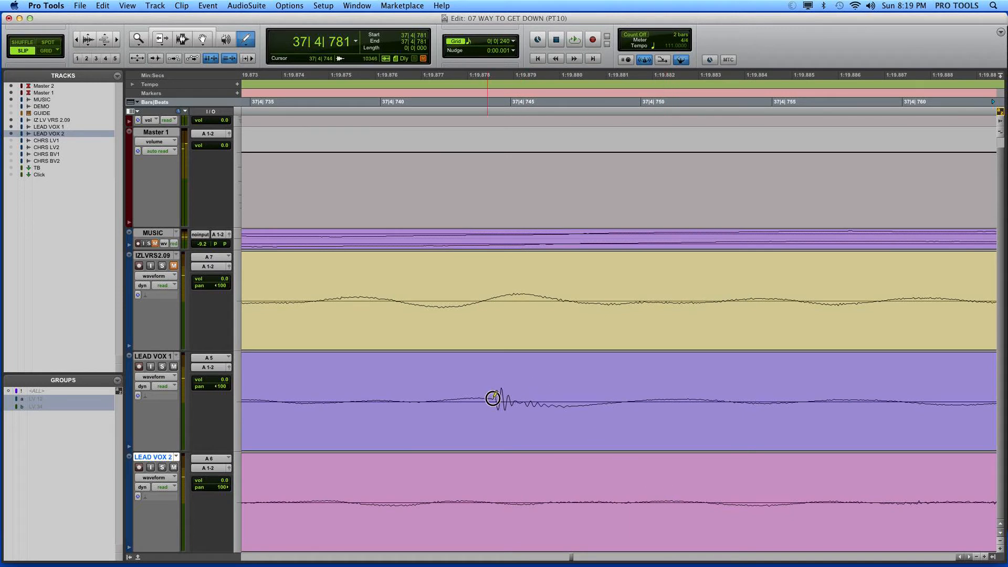
scroll(525, 402, left, 8)
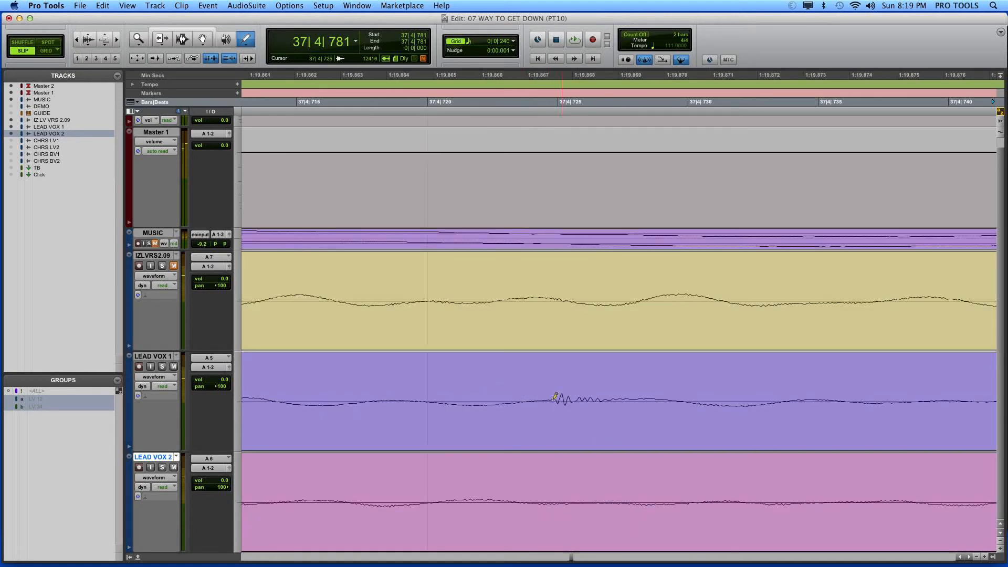
drag(558, 400, 693, 400)
Step: Draw out the click at about 37|4|660 on the IZ LV VRS 2.09 track and inspect the waveforms back to 37|4|610
scroll(692, 400, left, 15)
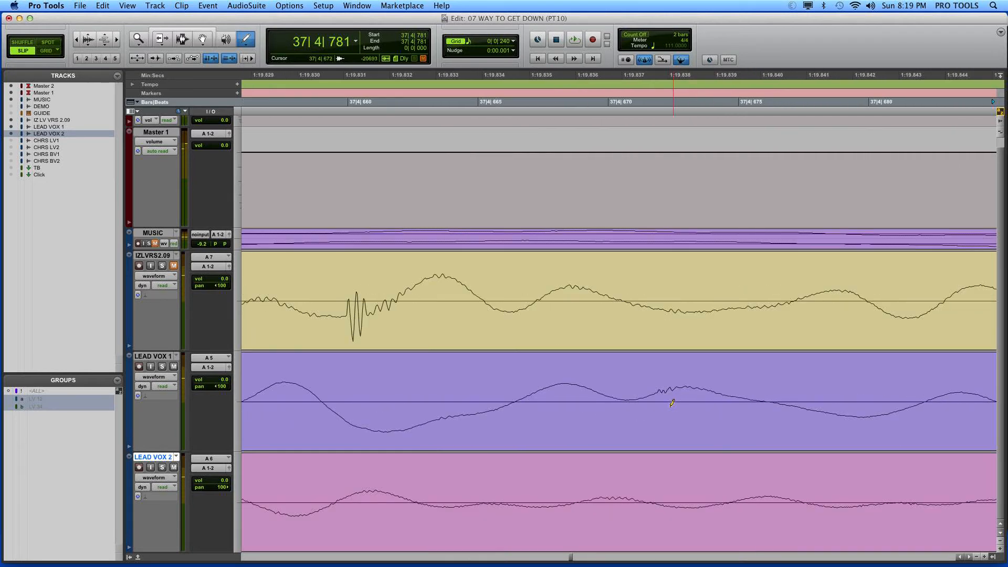
mouse_move(348, 312)
mouse_down()
mouse_move(372, 313)
mouse_move(404, 294)
mouse_move(519, 297)
mouse_up()
scroll(526, 350, left, 1)
scroll(525, 349, left, 5)
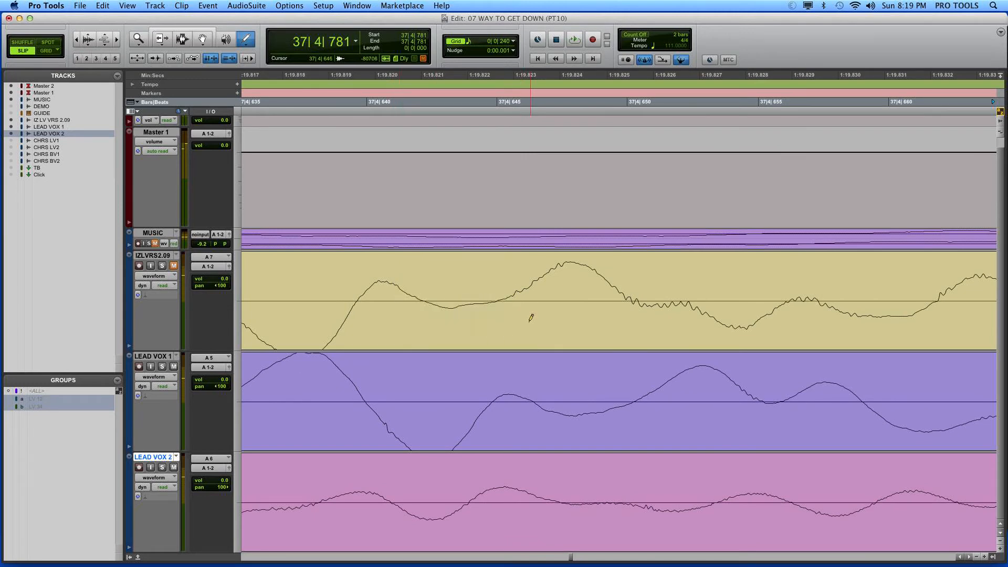
scroll(530, 317, left, 6)
scroll(522, 319, down, 2)
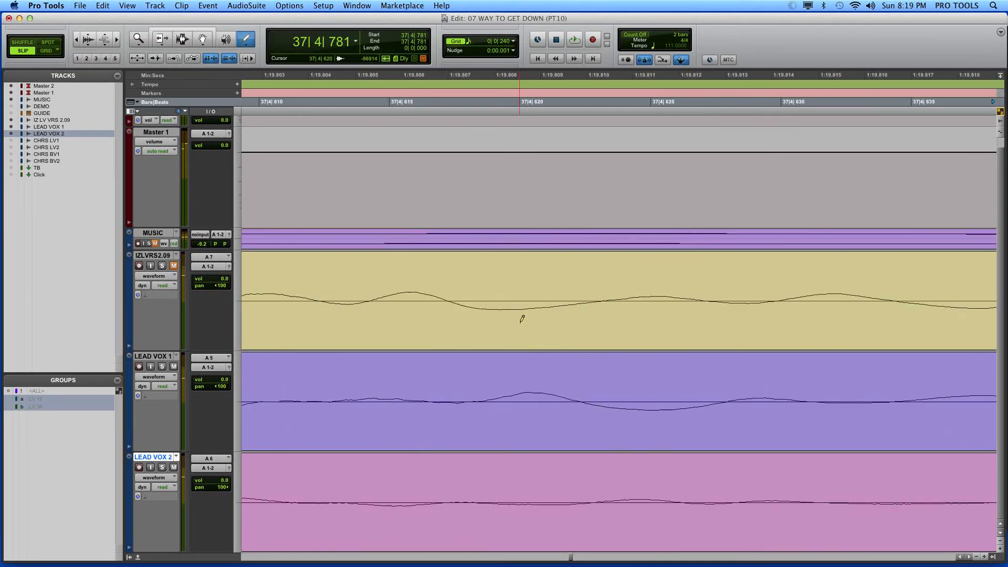
scroll(522, 319, down, 3)
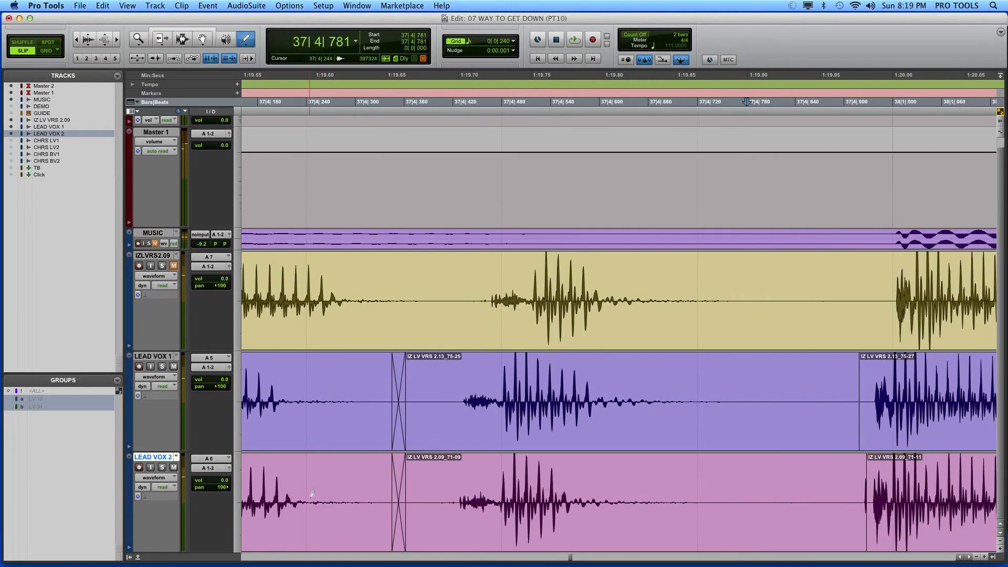
Step: Crossfade the joins before bar 38 on LEAD VOX 1 and 2 from 37|4|915 to 37|4|932
key(r)
click(184, 41)
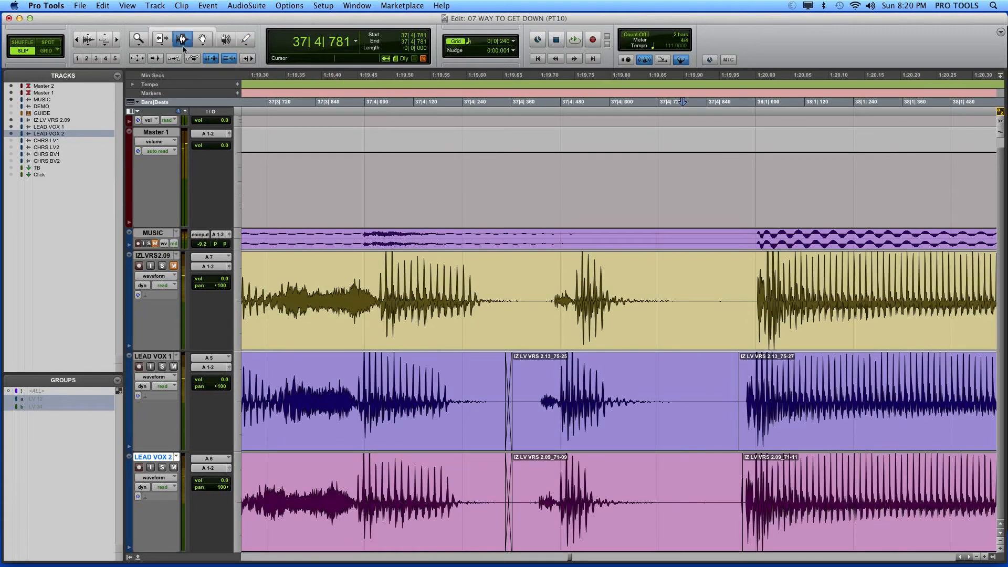
click(739, 402)
key(t)
key(t)
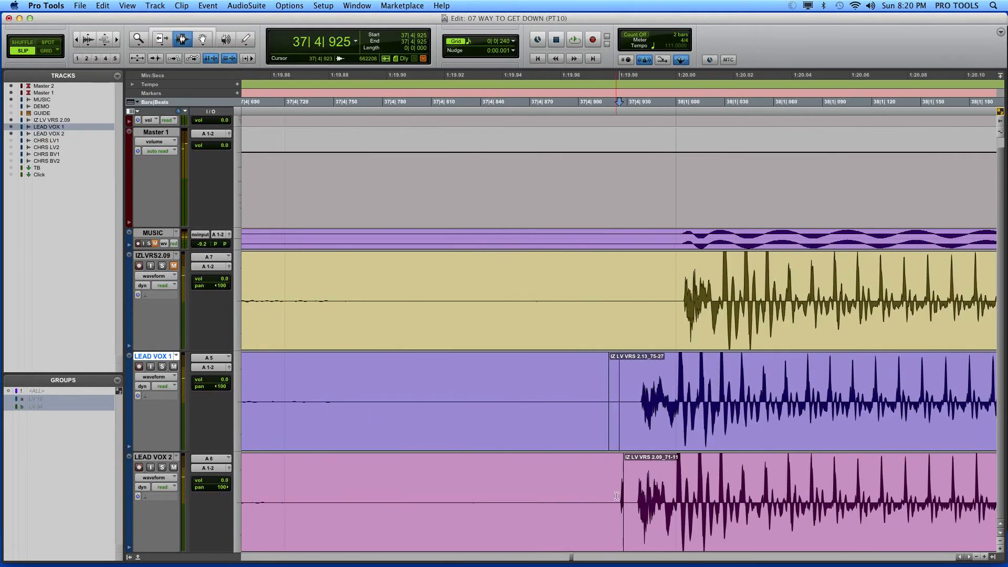
key(t)
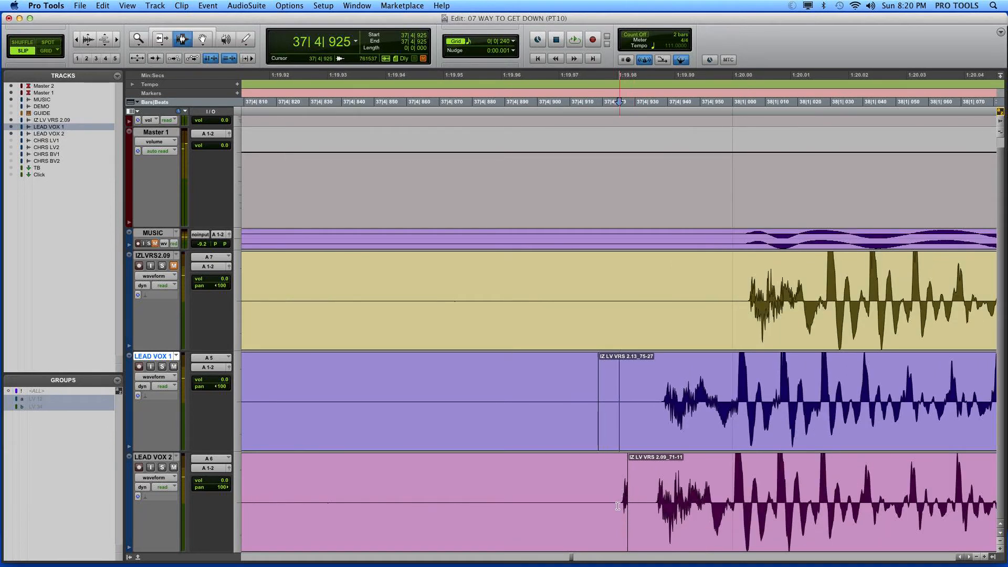
click(621, 507)
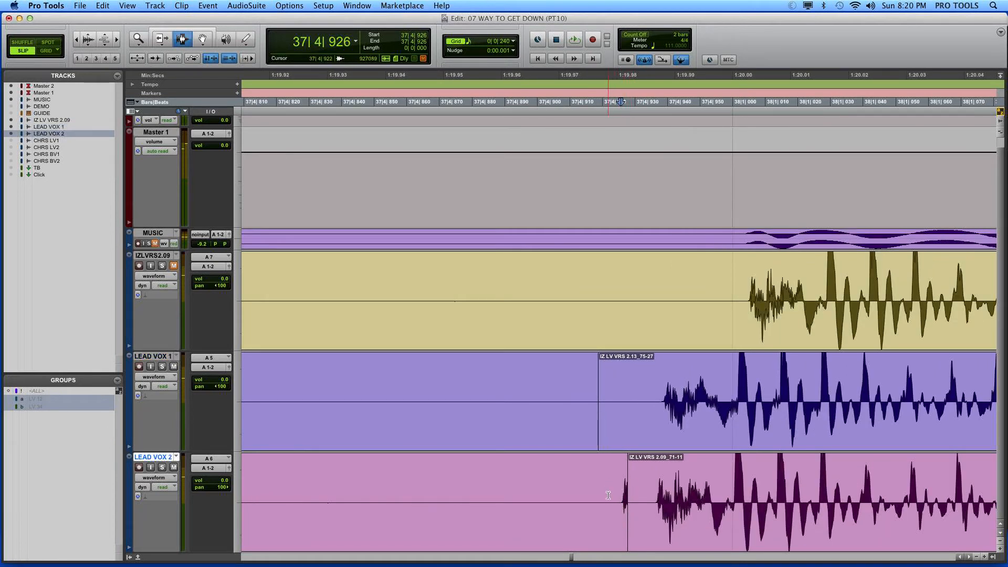
drag(612, 502, 634, 507)
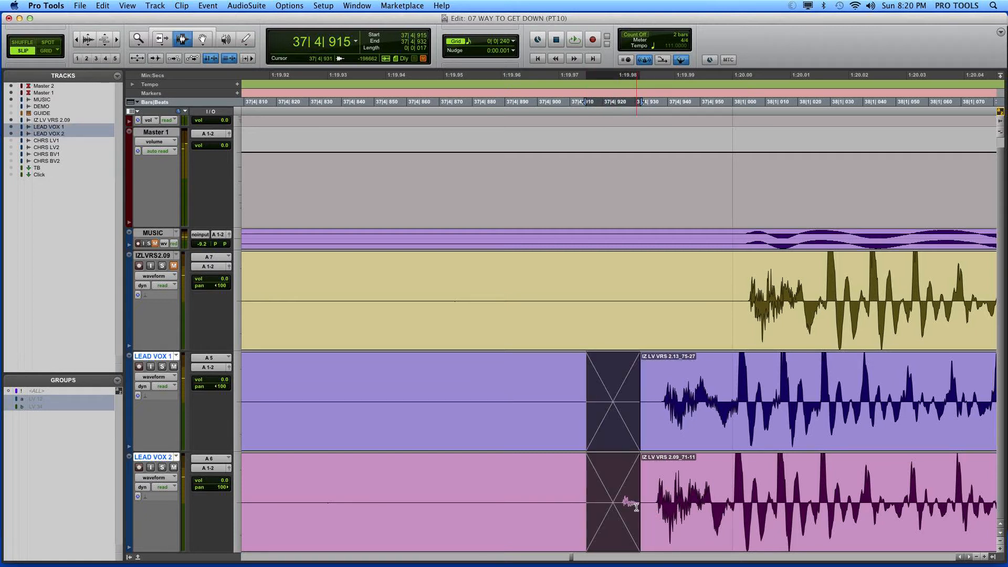
Step: Nudge both crossfades earlier in two passes, to about 37|4|894 to 37|4|910, clear of the click before the word
key(comma)
key(comma)
key(comma)
key(comma)
key(comma)
key(comma)
key(comma)
key(comma)
click(570, 480)
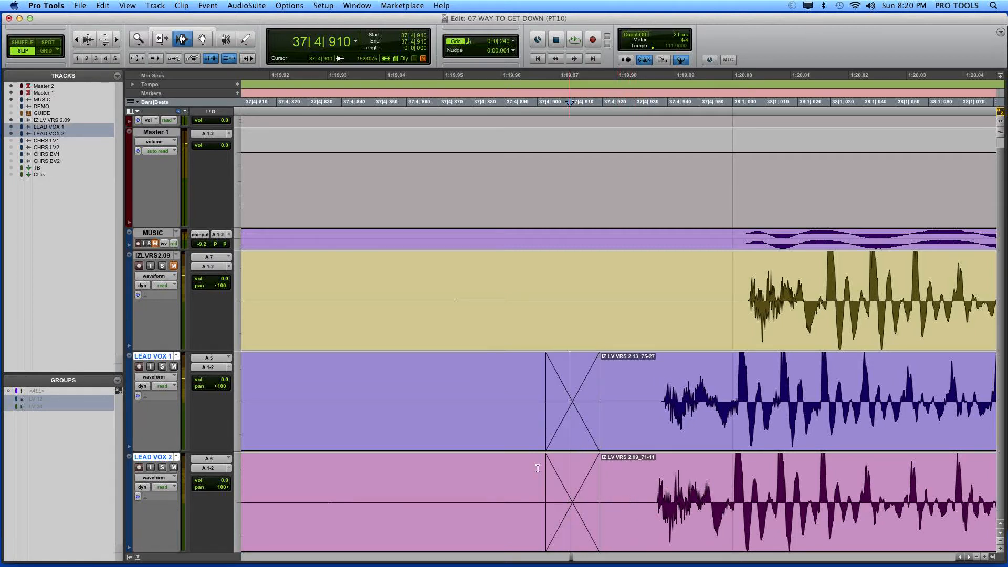
drag(511, 433, 626, 492)
key(comma)
key(comma)
key(comma)
key(comma)
key(comma)
click(645, 487)
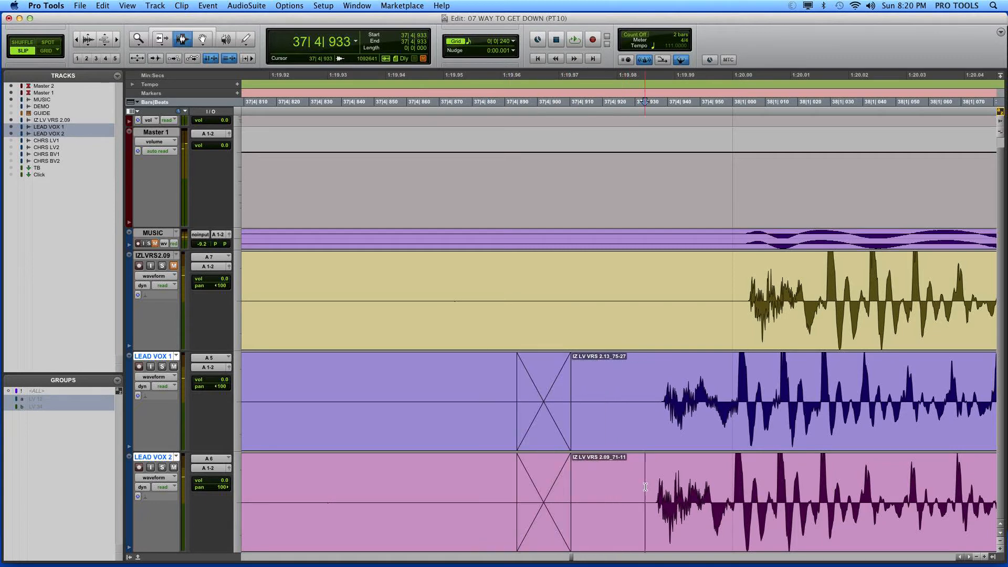
Step: Play back the lead vocals from 37|4|469 to check the transition into bar 38
key(r)
key(r)
key(super+alt+bracketleft)
key(super+alt+bracketleft)
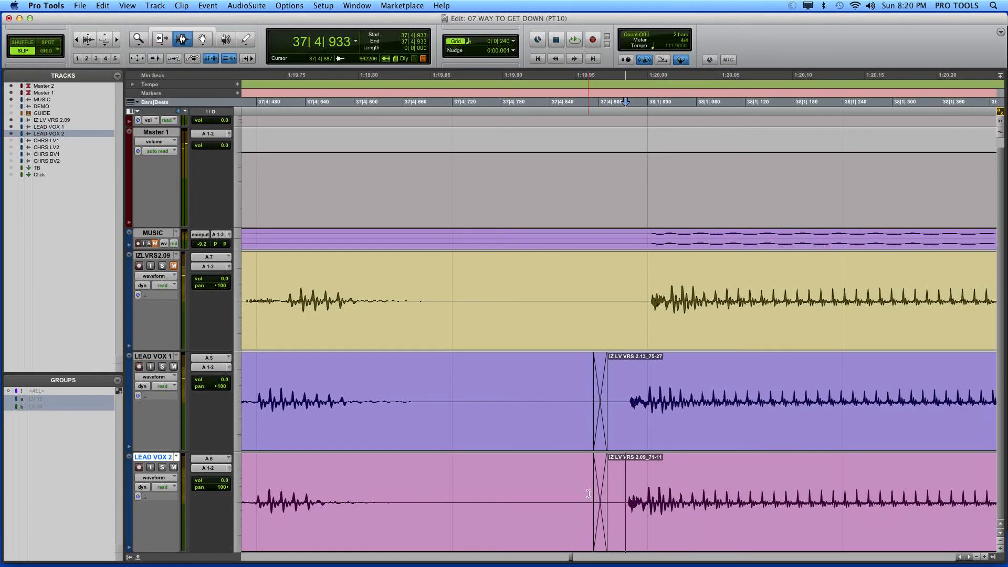
key(r)
click(433, 431)
key(space)
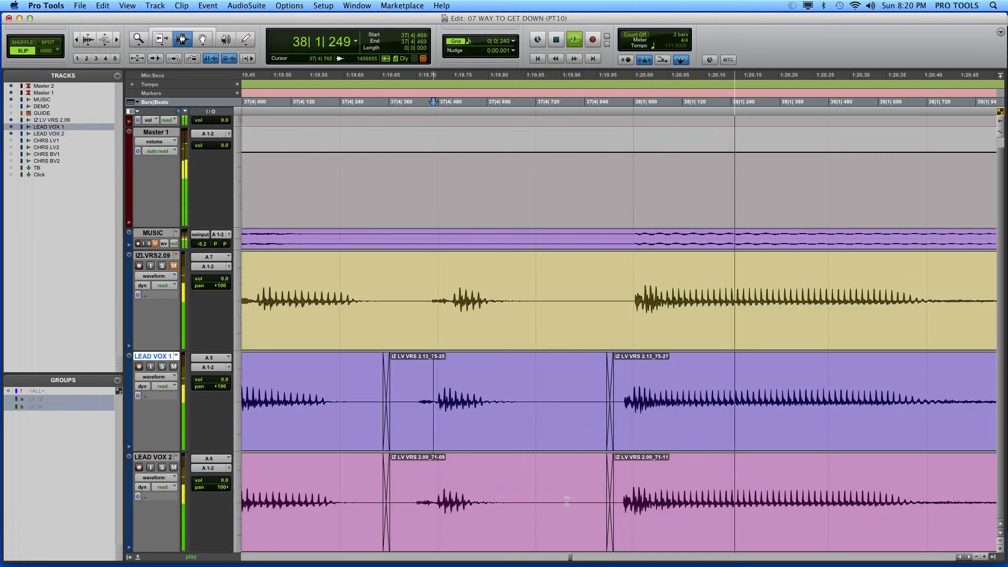
key(space)
Step: Fade out the clip ends on LEAD VOX 1 and 2 from 38|1|817
key(r)
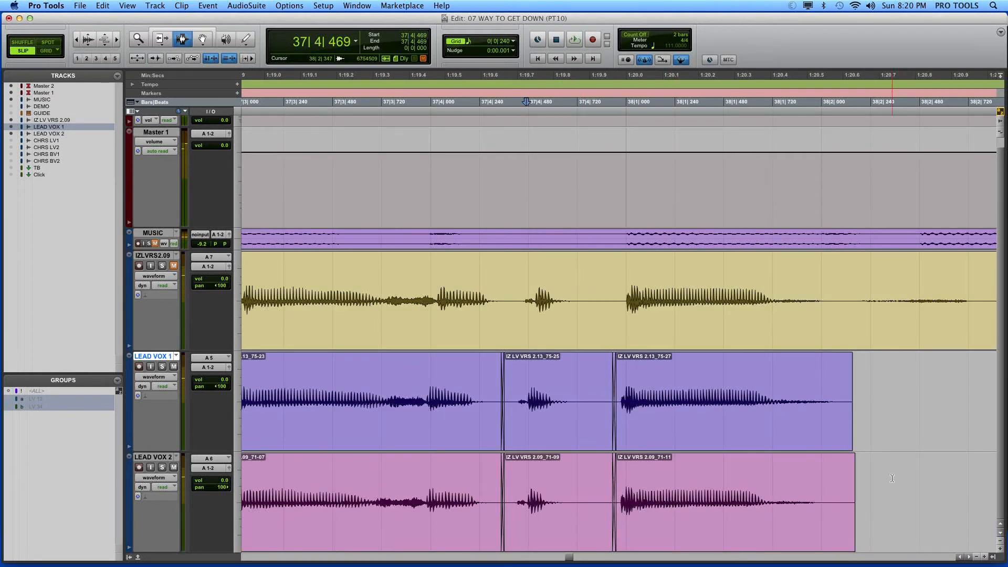
key(r)
drag(764, 456, 706, 424)
key(super+f)
key(Return)
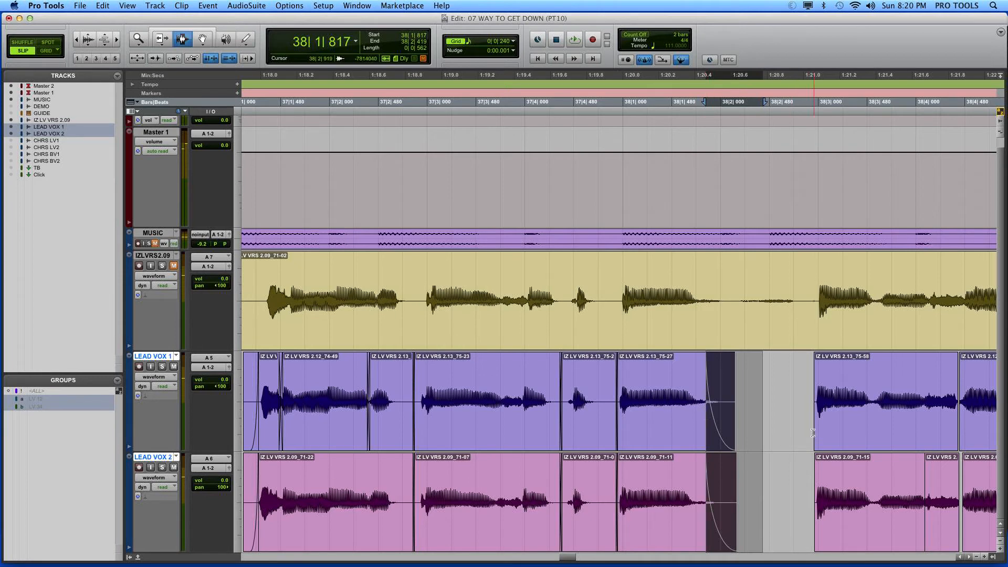
Step: Fade in the next clips on LEAD VOX 1 and 2 from their starts to 38|2|955
drag(799, 414, 818, 465)
key(super+f)
key(Return)
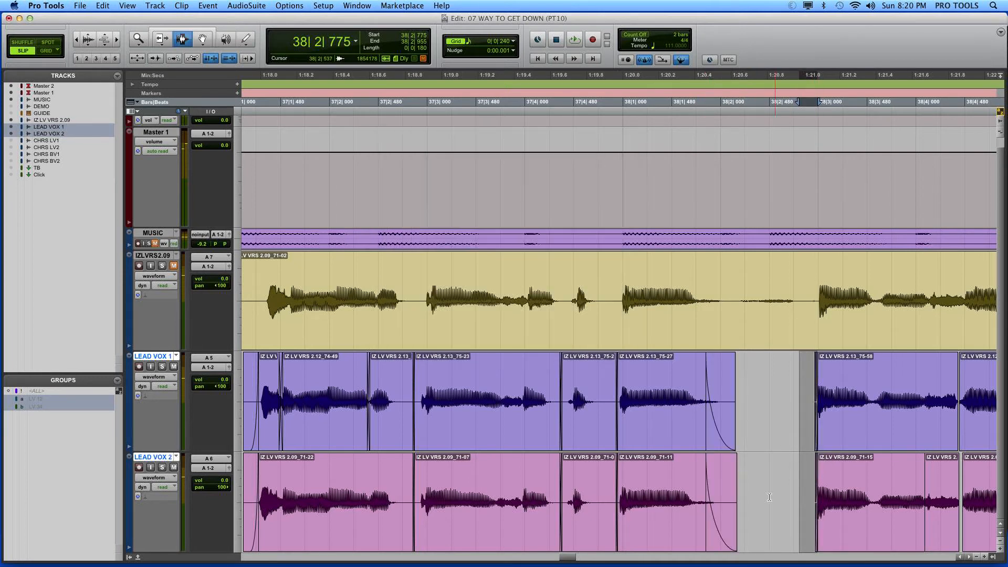
Step: Extend the starts of the clips after the bar 38 gap on LEAD VOX 1 and 2 back to 38|2|556
key(t)
click(155, 44)
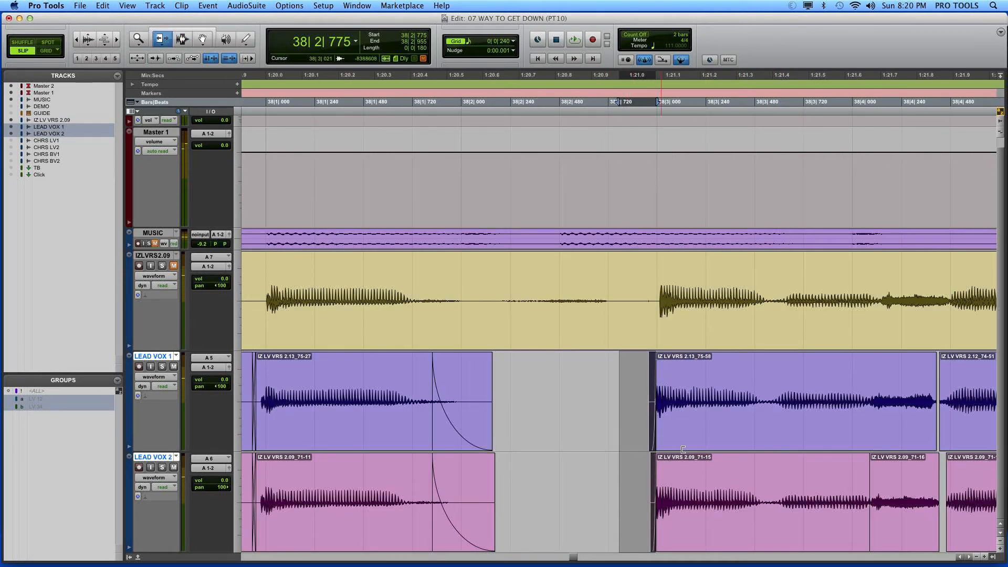
key(t)
drag(679, 428, 529, 432)
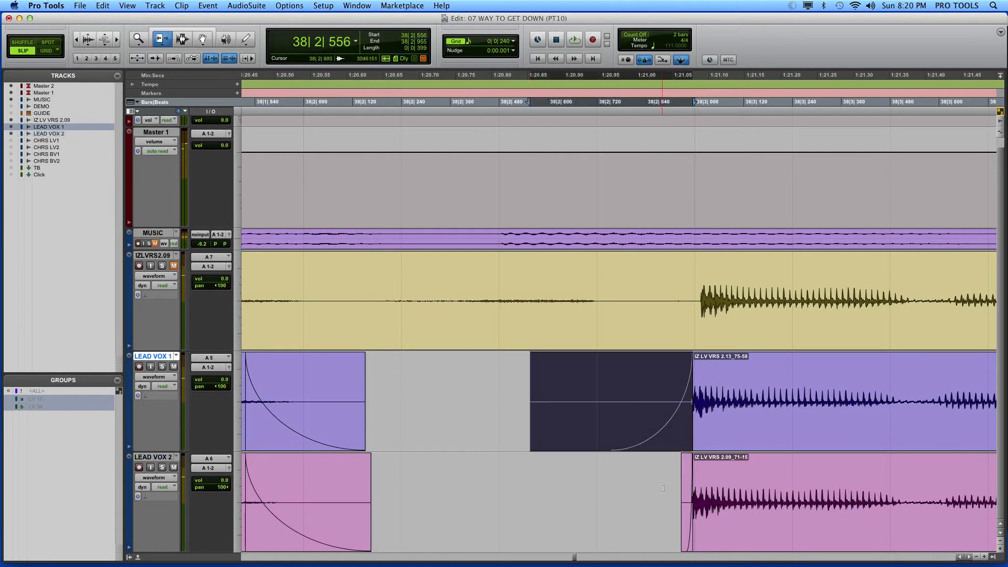
drag(684, 481, 530, 483)
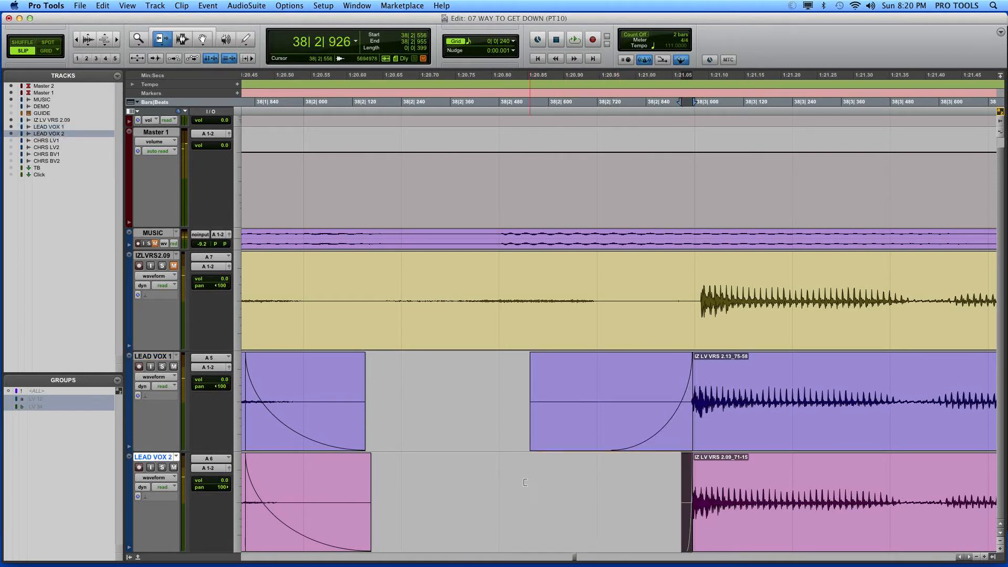
Step: Extend the faded ends of the clips before the gap on LEAD VOX 1 and 2 to about 38|2|479
drag(360, 404, 498, 415)
drag(370, 492, 498, 491)
key(r)
key(r)
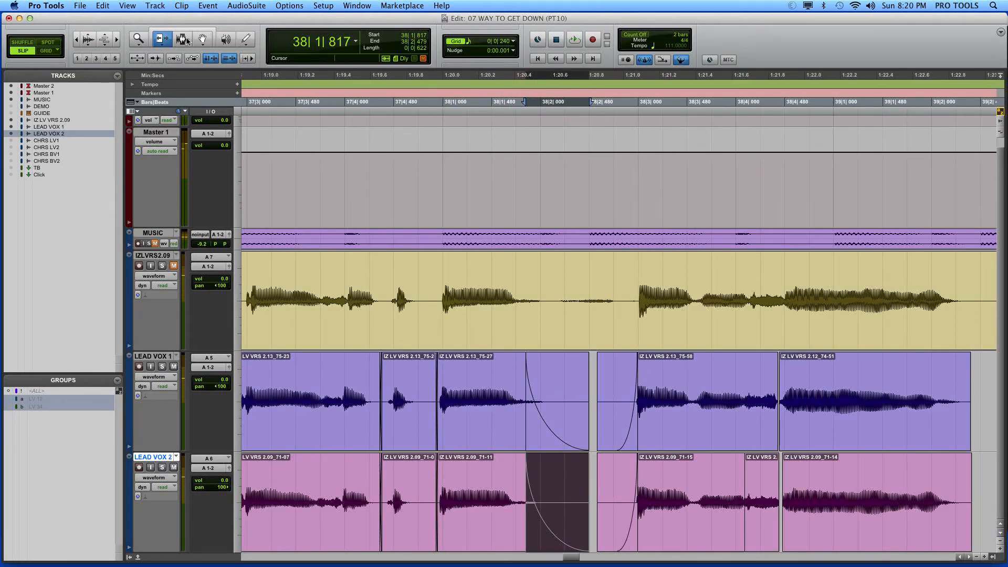
Step: Play back the lead vocals from 37|4|282 to check the fades around the bar 38 gap
click(184, 39)
click(372, 401)
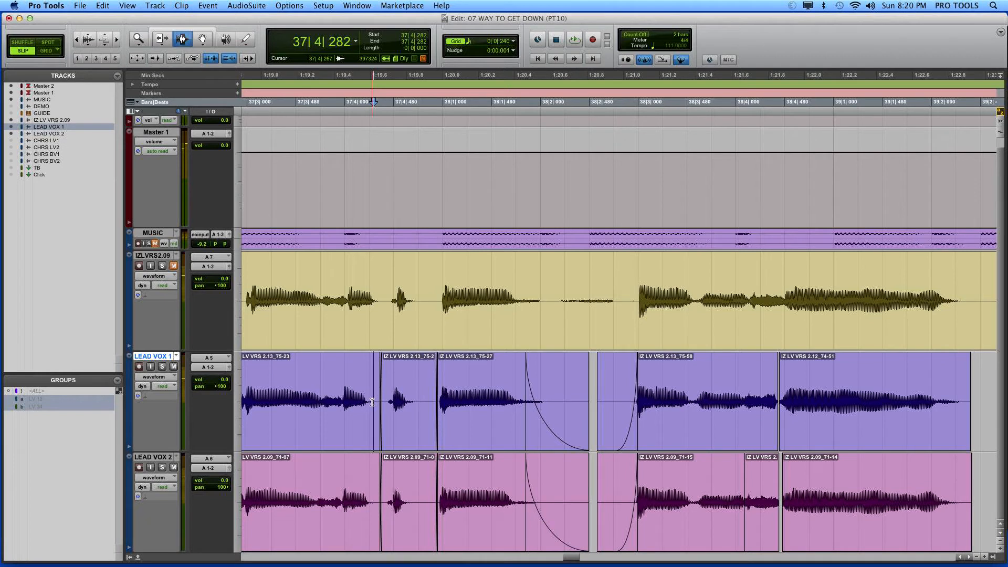
key(space)
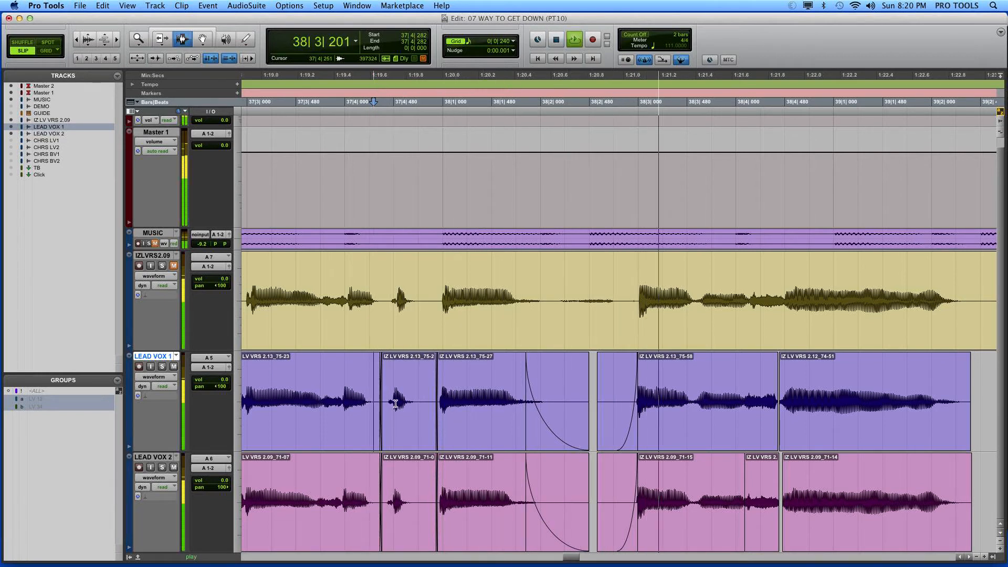
key(space)
Step: Delete the fade-outs starting at 38|1|817 on LEAD VOX 1 and 2
double_click(534, 441)
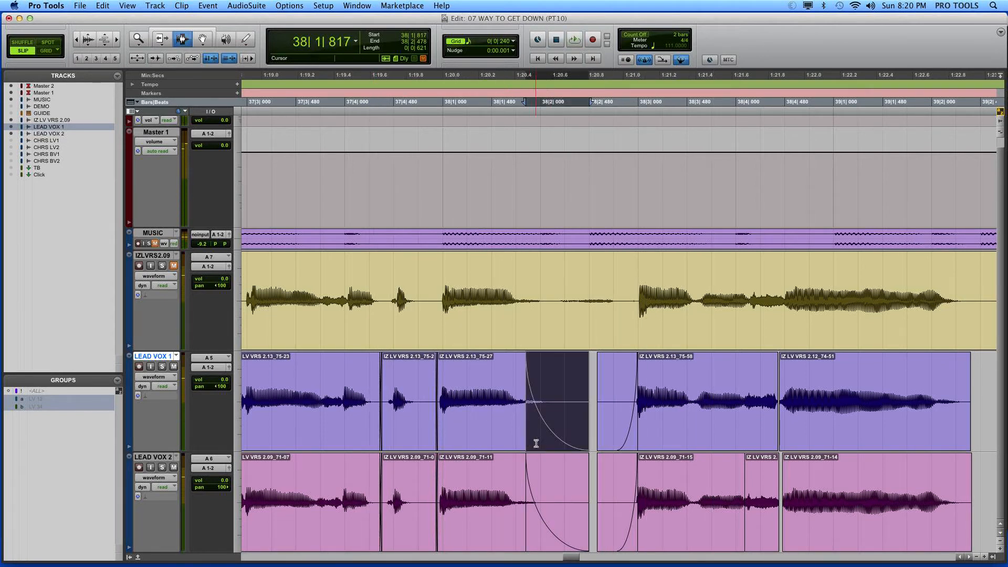
key(Delete)
key(semicolon)
key(Delete)
Step: Delete the fade-ins before 38|3 on LEAD VOX 1 and 2
drag(563, 302, 625, 326)
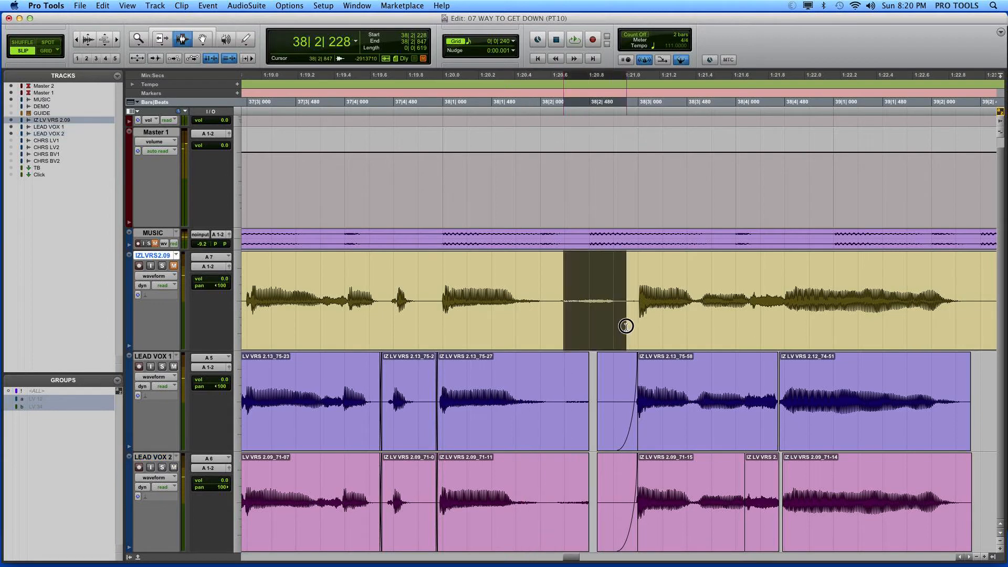
double_click(618, 390)
key(Delete)
double_click(618, 479)
key(Delete)
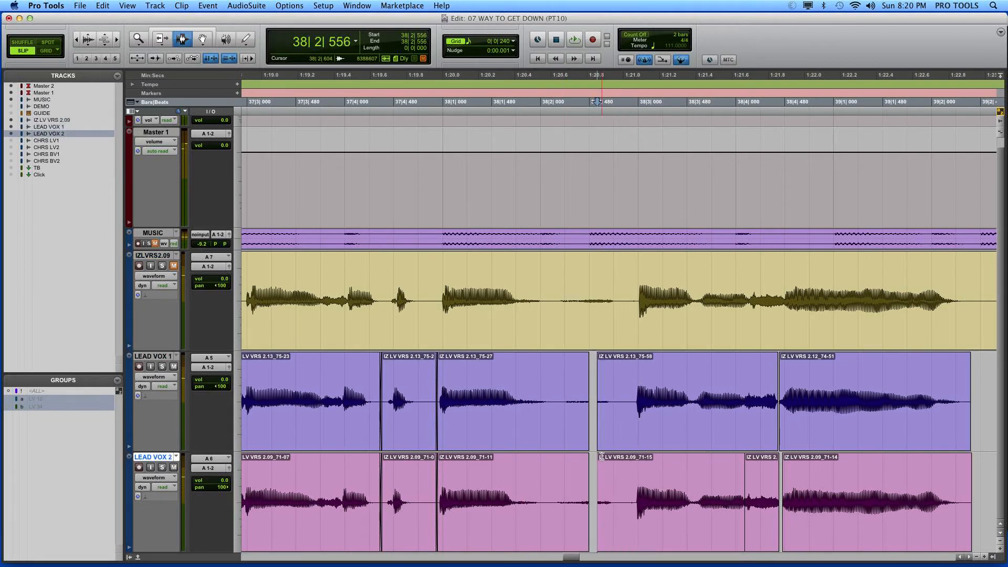
Step: Enlarge the waveforms and extend the clips before the gap to 38|2|842 on LEAD VOX 1 and 38|2|821 on LEAD VOX 2
click(604, 456)
key(super+alt+bracketright)
key(super+alt+bracketright)
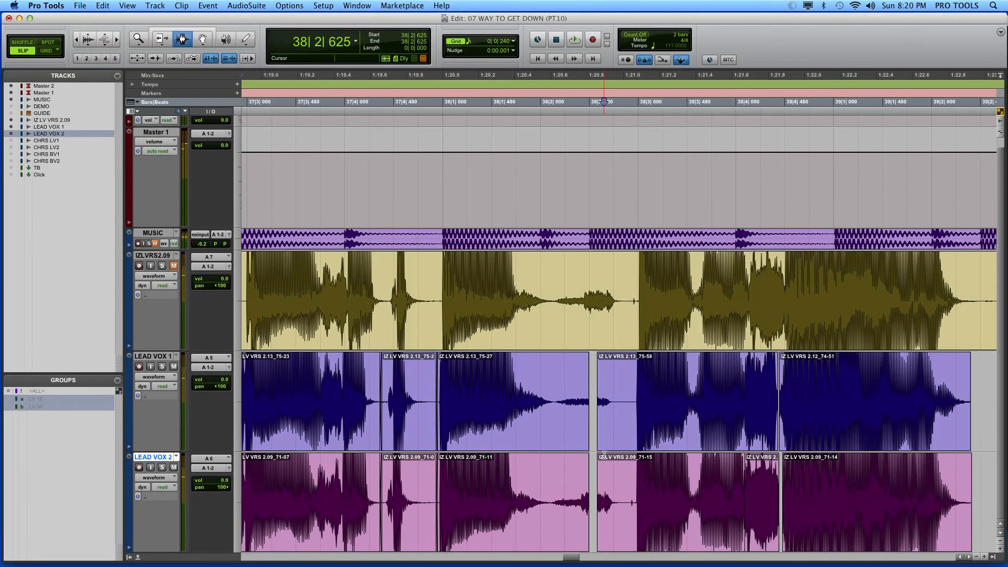
click(614, 447)
key(super+bracketright)
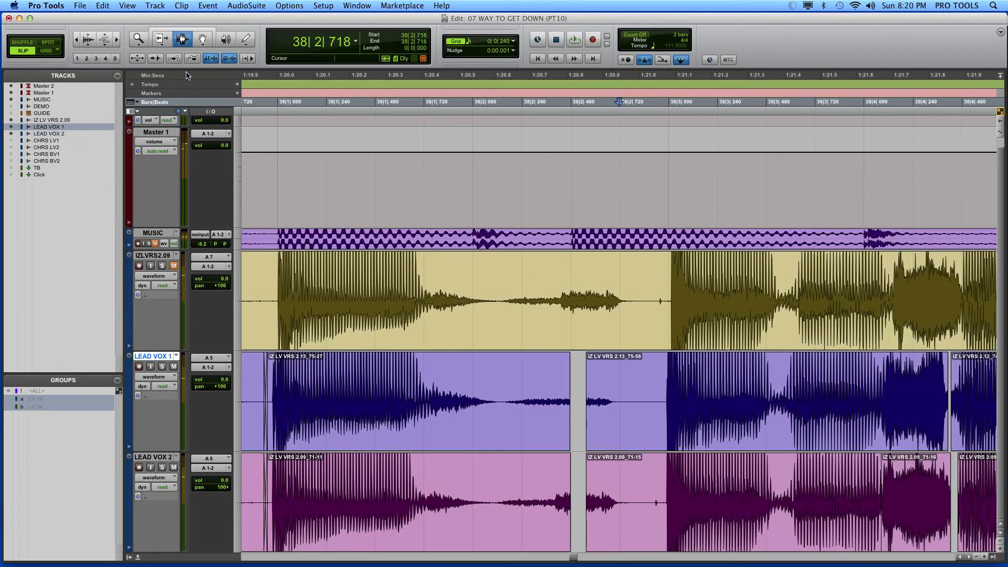
click(161, 38)
drag(570, 385, 644, 385)
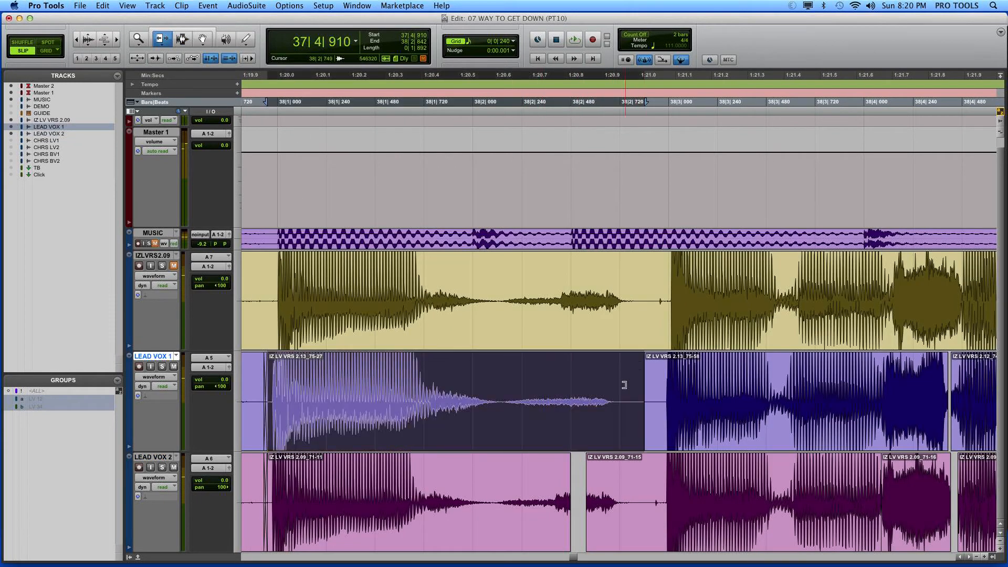
drag(525, 479, 636, 466)
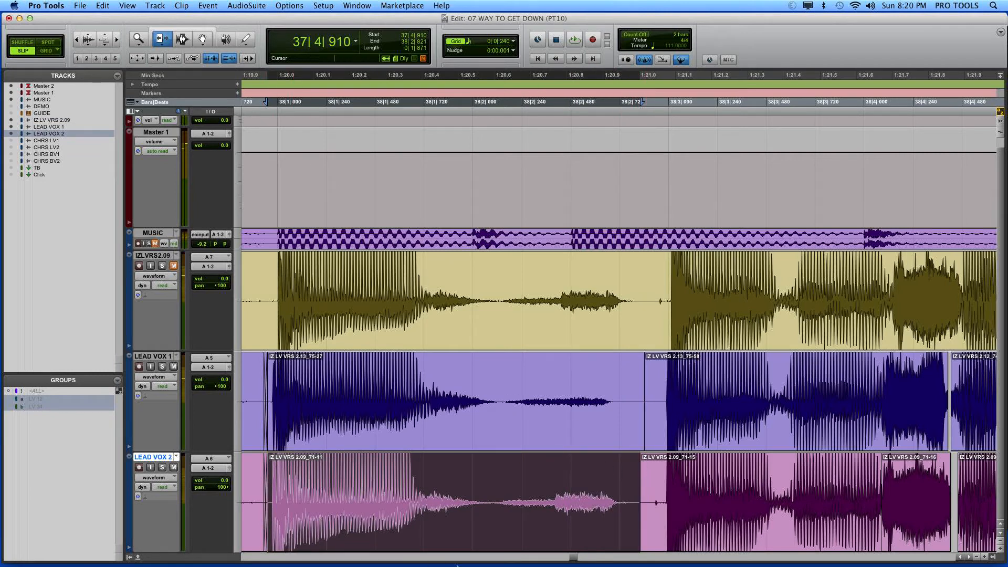
Step: Compare the breath before 38|3 on LEAD VOX 1, the 2.09 source take and LEAD VOX 2 by selecting each one
click(182, 38)
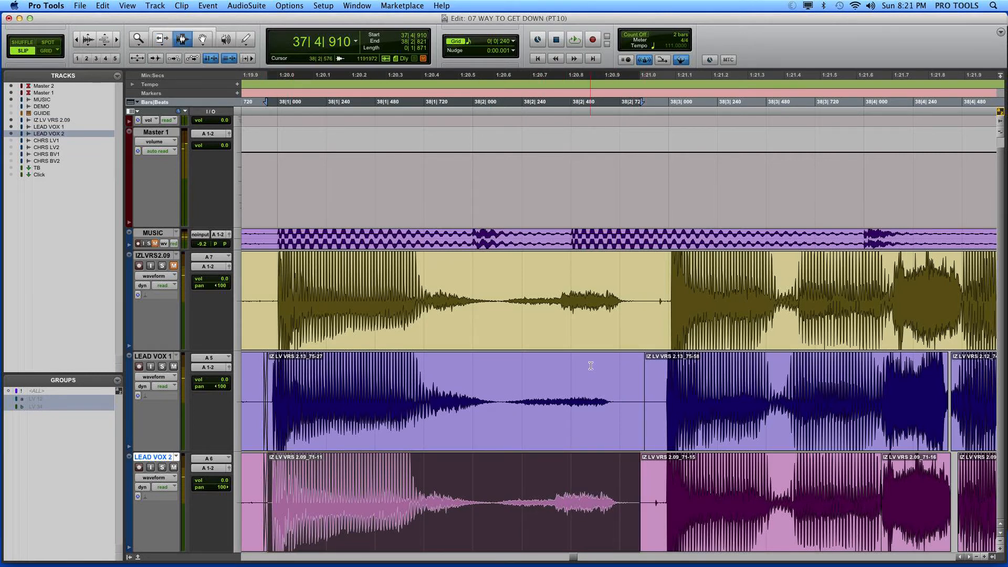
drag(513, 409, 621, 420)
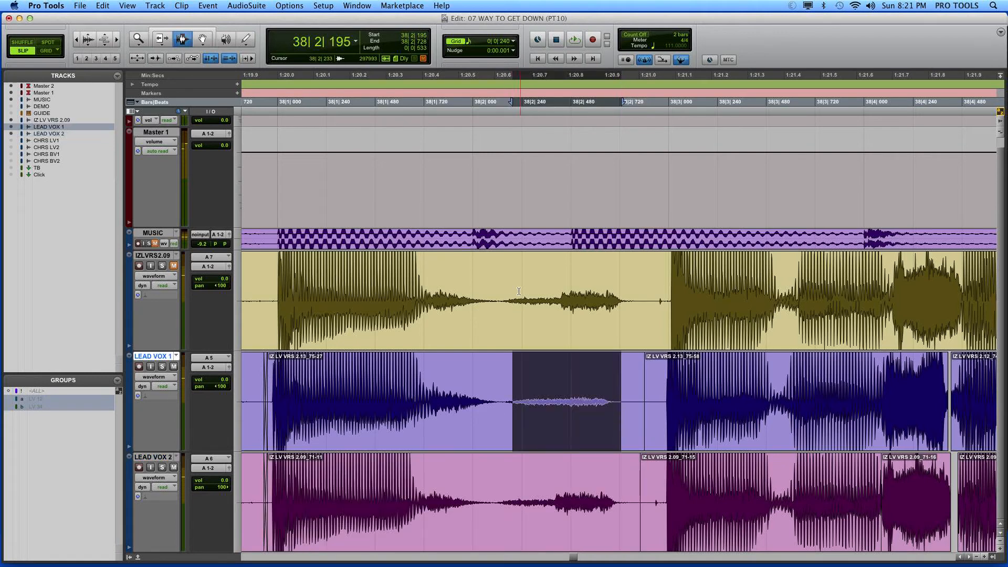
drag(505, 292, 574, 294)
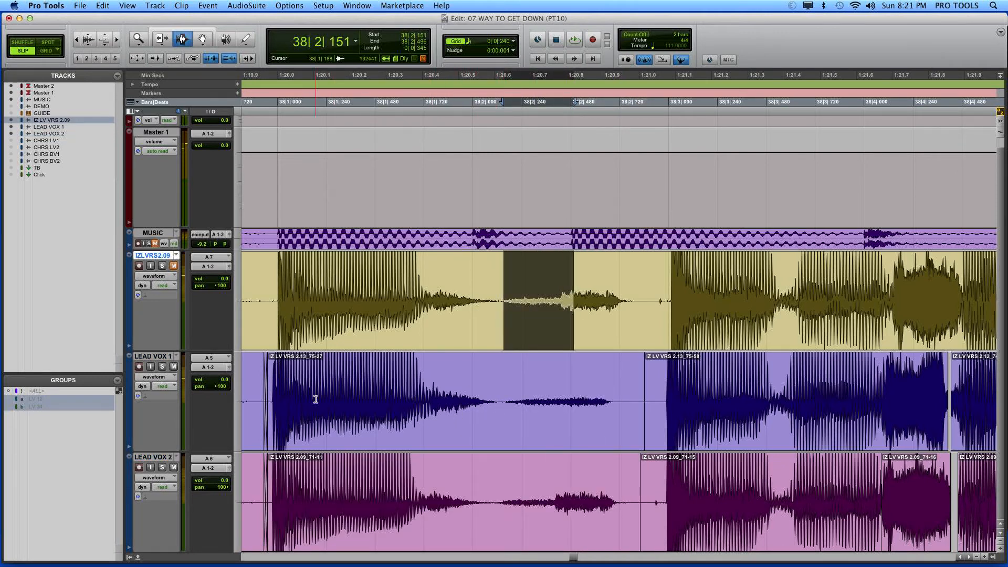
drag(506, 498, 633, 501)
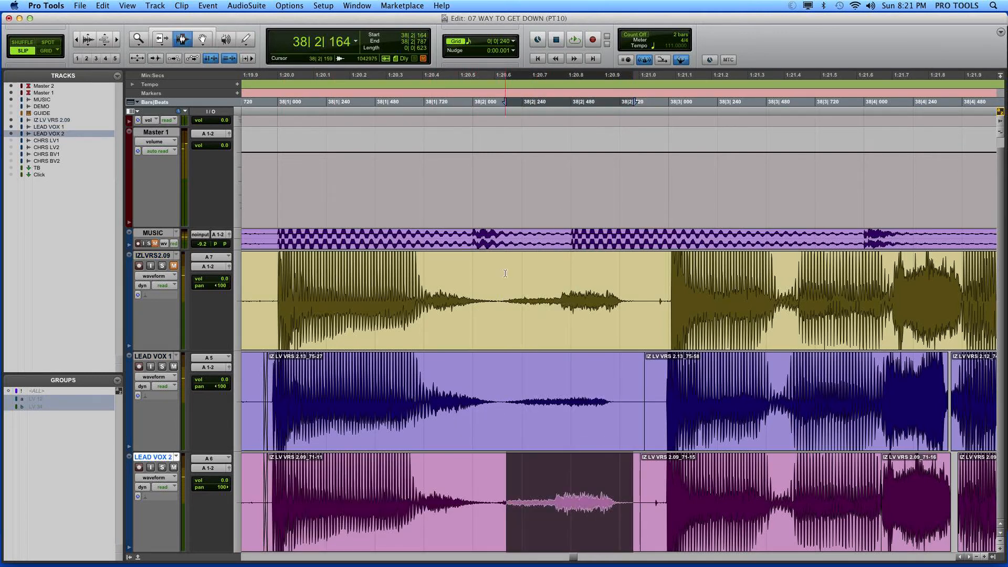
Step: Select the breath on the source track from 38|2|161 to 38|2|723 and switch through take 2.12 to IZ LV VRS 2.11
drag(505, 273, 620, 288)
click(177, 255)
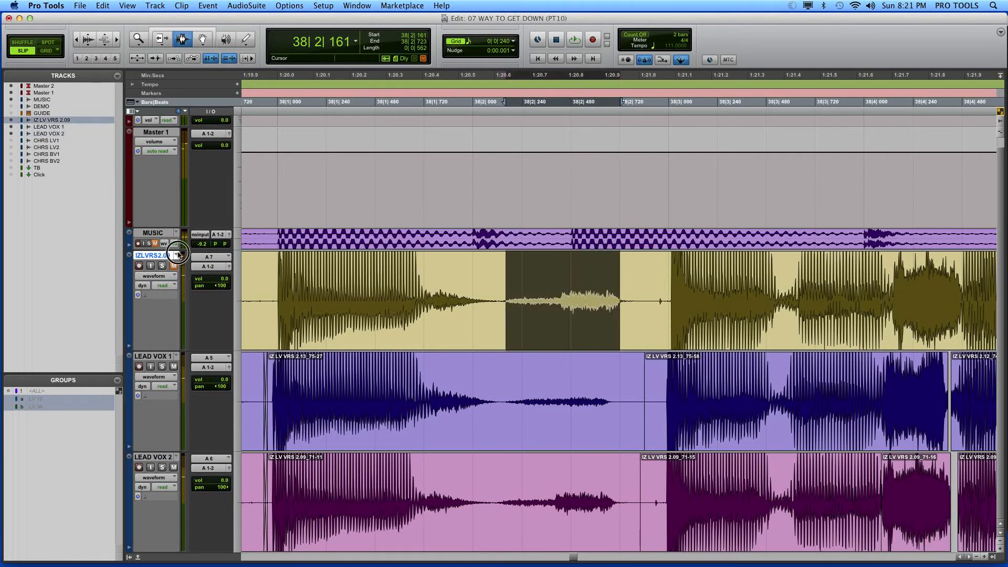
click(196, 285)
click(175, 256)
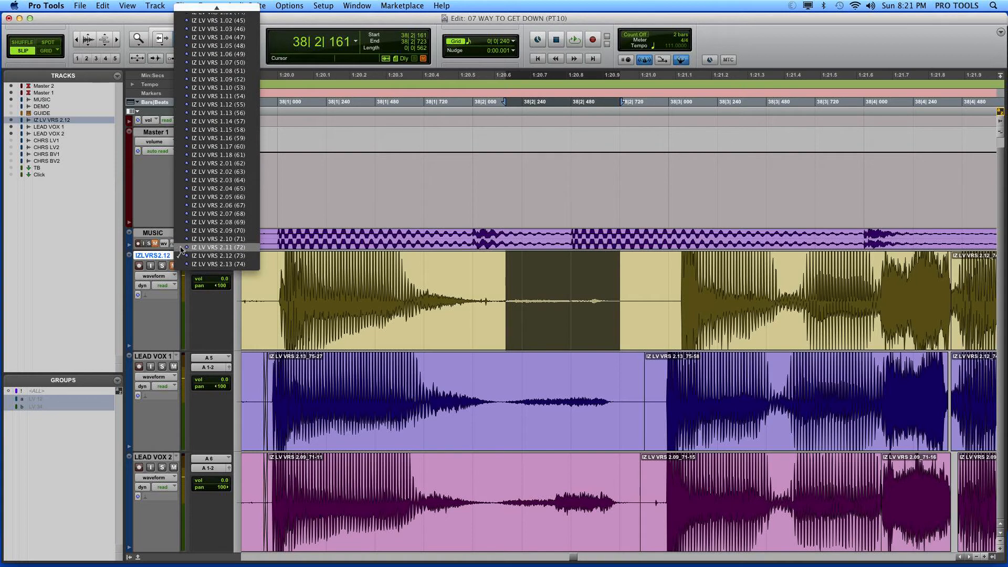
click(181, 248)
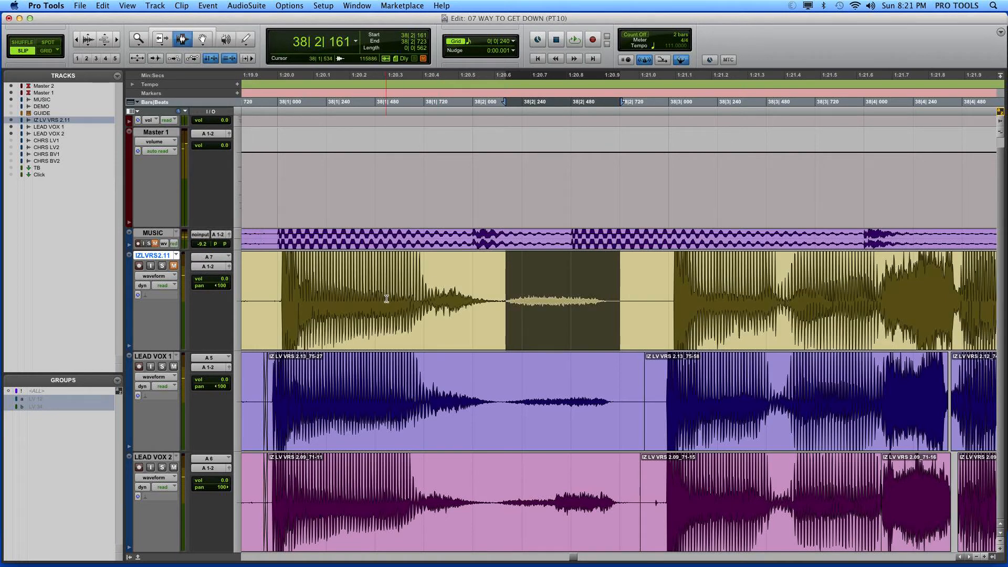
Step: Separate the selected 2.11 breath, copy it over the breath on LEAD VOX 2 and delete the leftover fragment after it
key(super+e)
click(205, 41)
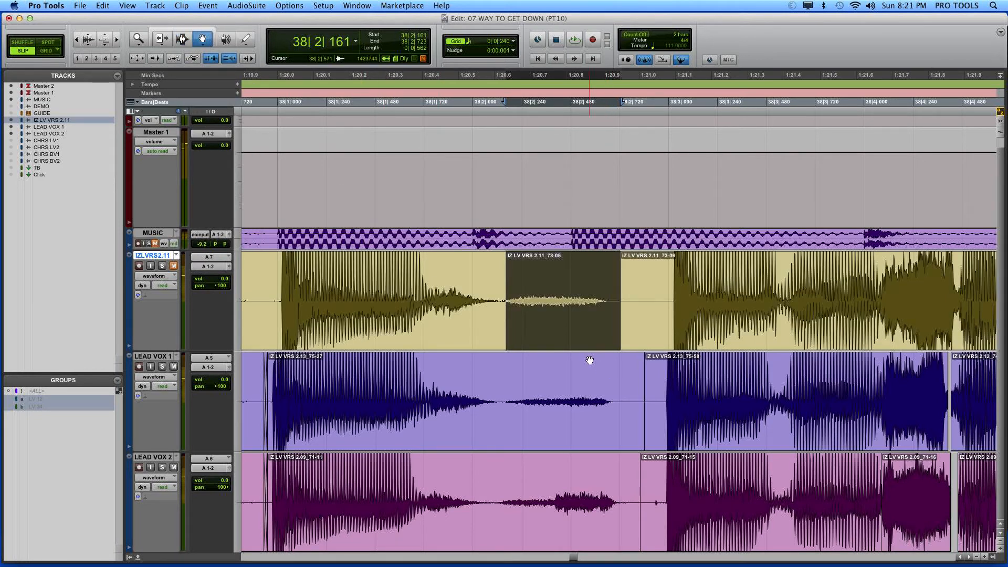
drag(562, 317, 560, 498)
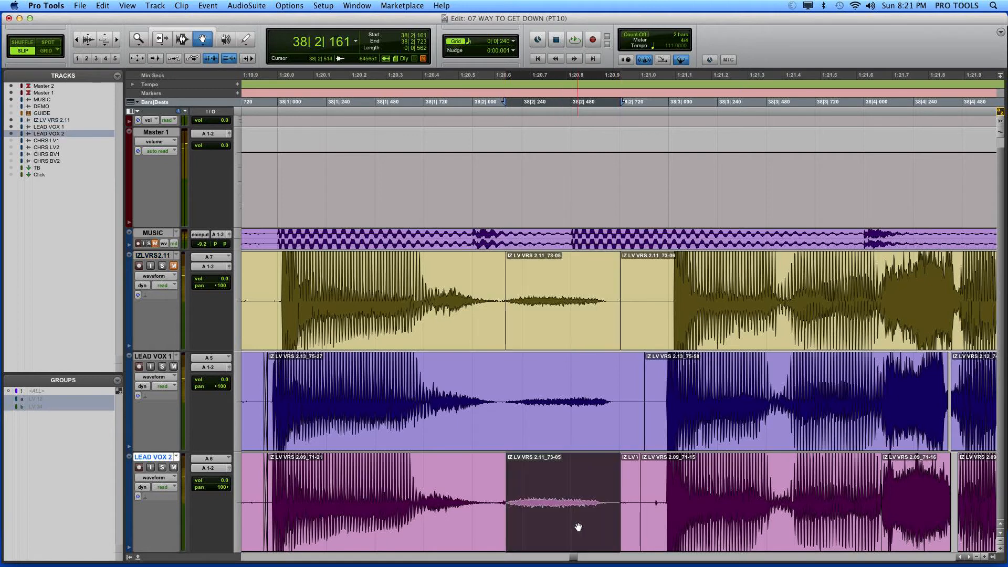
click(632, 504)
key(Delete)
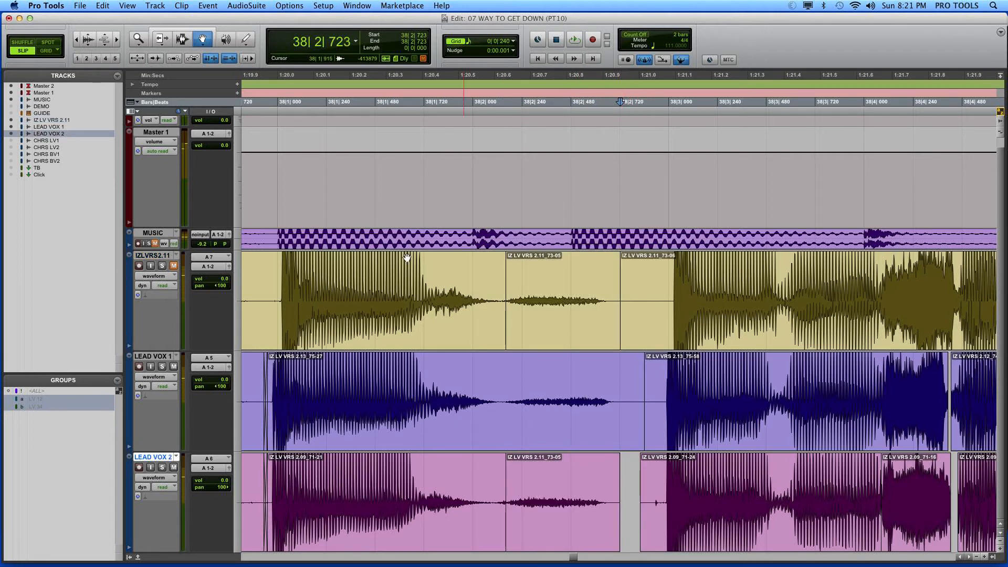
Step: Extend the start of the copied breath on LEAD VOX 2 and nudge the clip until it starts at 38|2|107
click(160, 39)
mouse_move(506, 475)
mouse_down()
mouse_move(495, 476)
mouse_move(501, 483)
mouse_move(510, 477)
mouse_move(492, 474)
mouse_up()
key(KP_Add)
key(KP_Add)
key(KP_Add)
key(KP_Add)
key(KP_Add)
key(KP_Add)
key(KP_Add)
key(KP_Add)
key(KP_Add)
key(KP_Add)
key(KP_Add)
key(KP_Add)
key(KP_Add)
click(498, 476)
key(KP_Subtract)
key(KP_Subtract)
key(KP_Subtract)
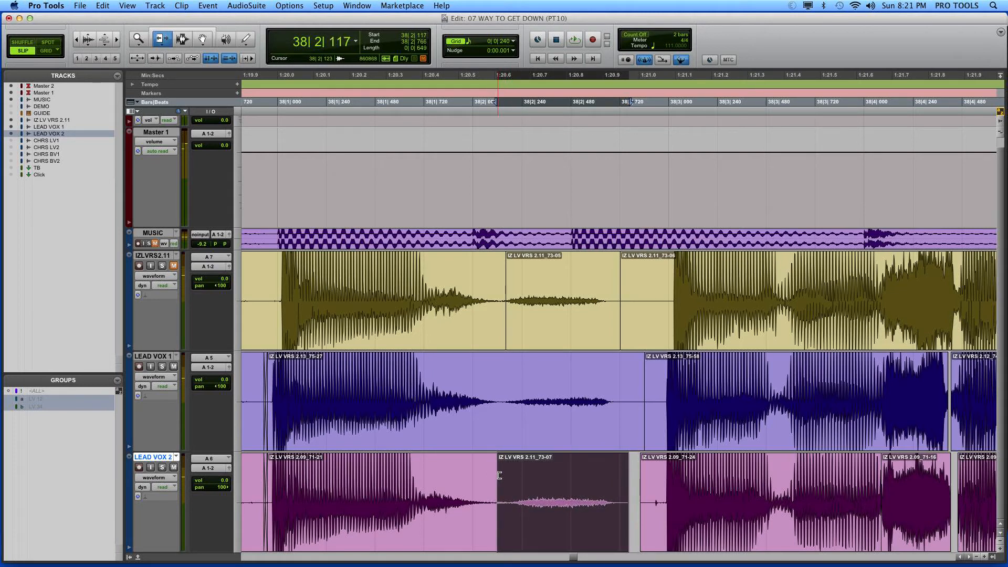
key(KP_Subtract)
key(KP_Subtract)
key(KP_Subtract)
key(KP_Subtract)
key(KP_Subtract)
key(KP_Subtract)
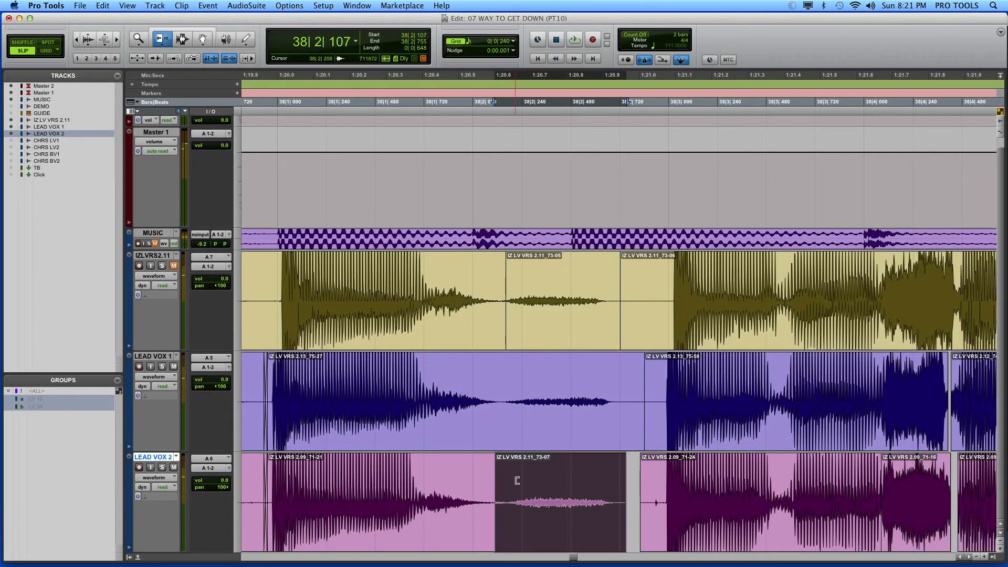
Step: Crossfade the copied breath into the preceding LEAD VOX 2 clip from 38|2|056 to 38|2|153 and restore the smaller waveform height
click(182, 39)
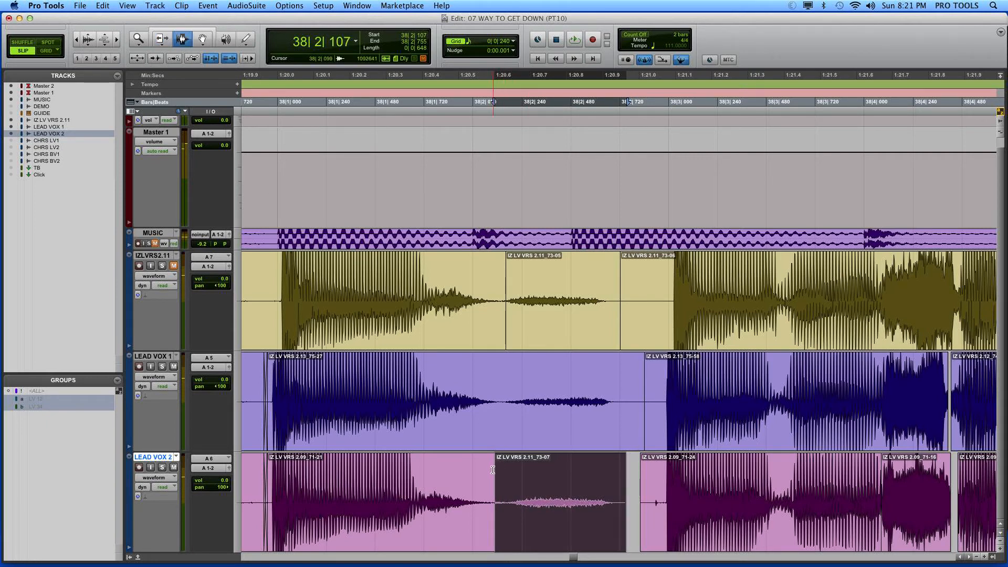
drag(504, 473, 485, 473)
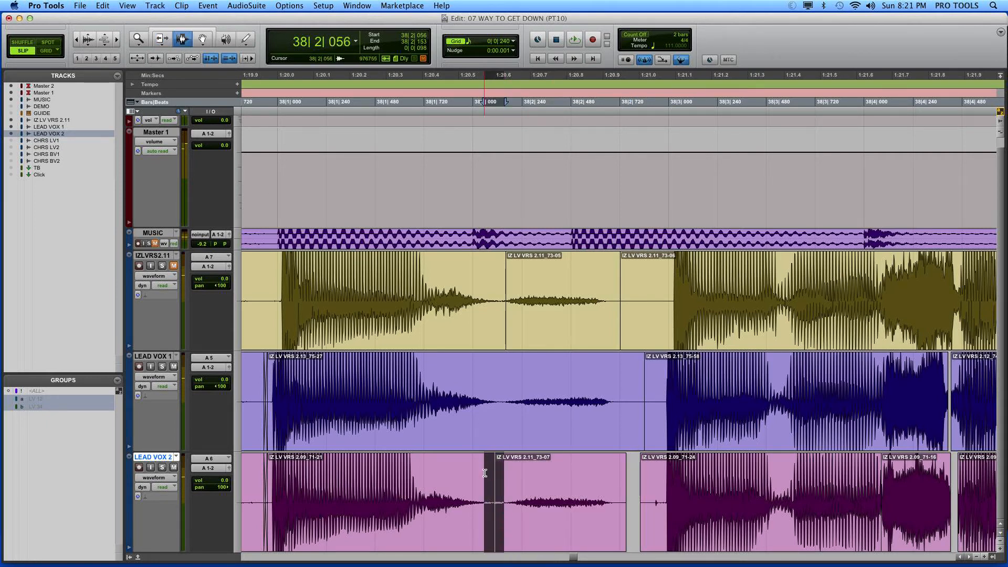
key(f)
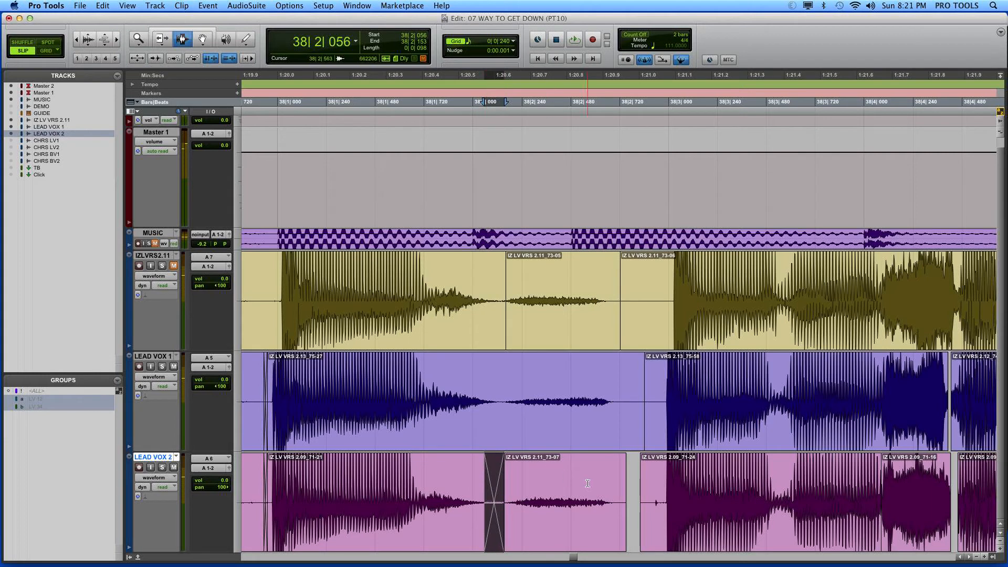
key(super+alt+bracketleft)
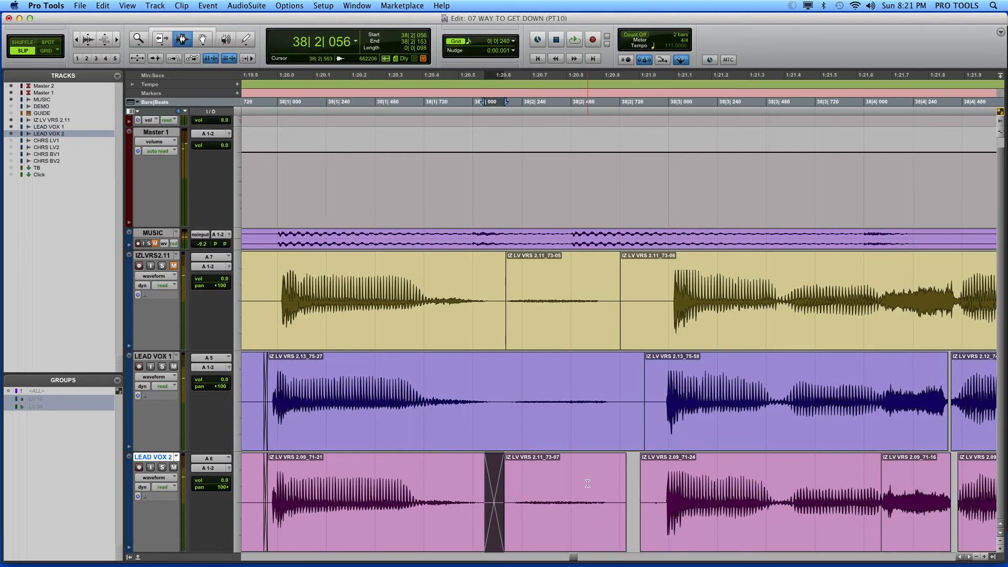
click(646, 439)
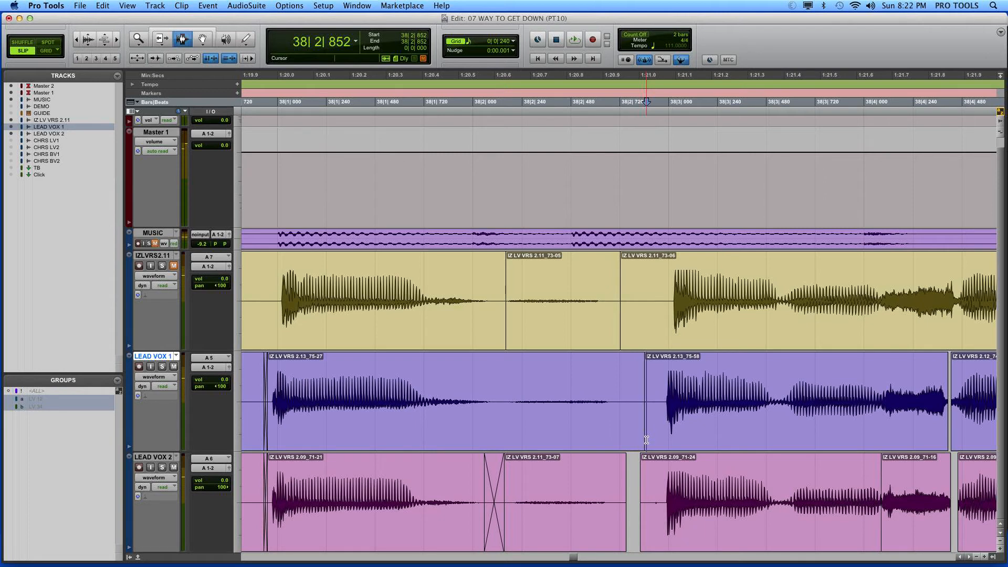
Step: Crossfade the join between the IZ LV VRS 2.09_71-24 and 71-16 clips on LEAD VOX 2, starting at 38|4|063
click(667, 440)
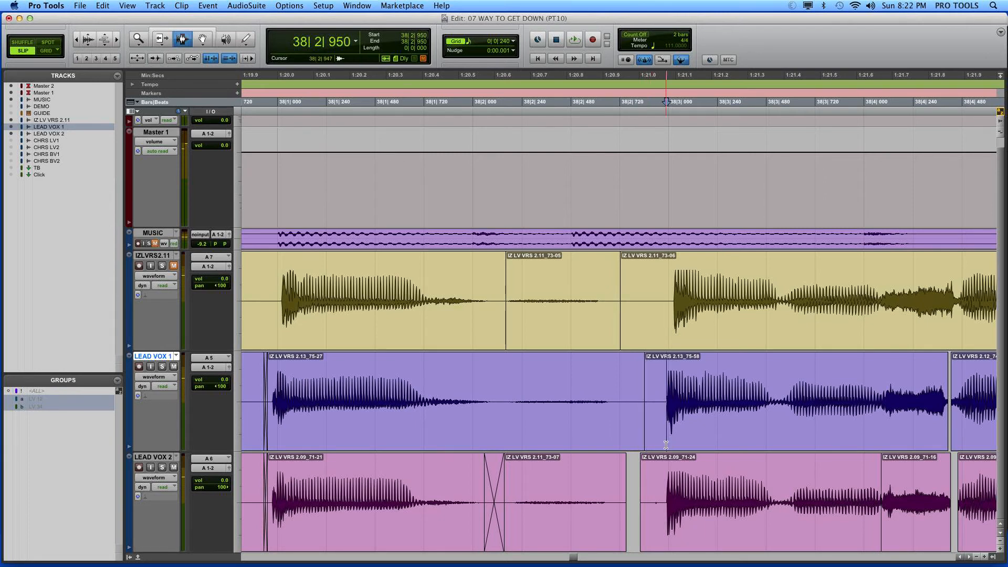
key(t)
click(863, 471)
key(r)
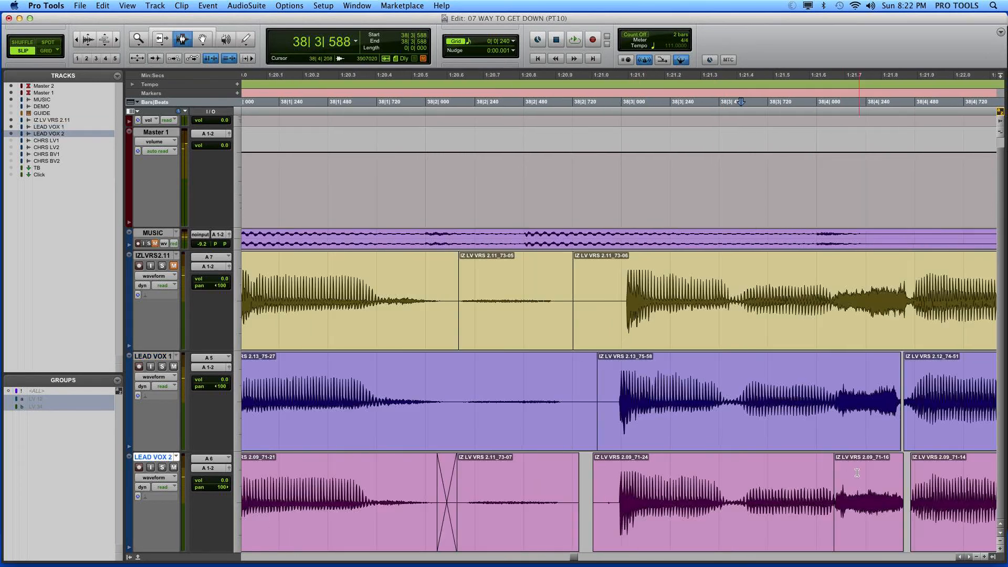
drag(839, 480, 829, 475)
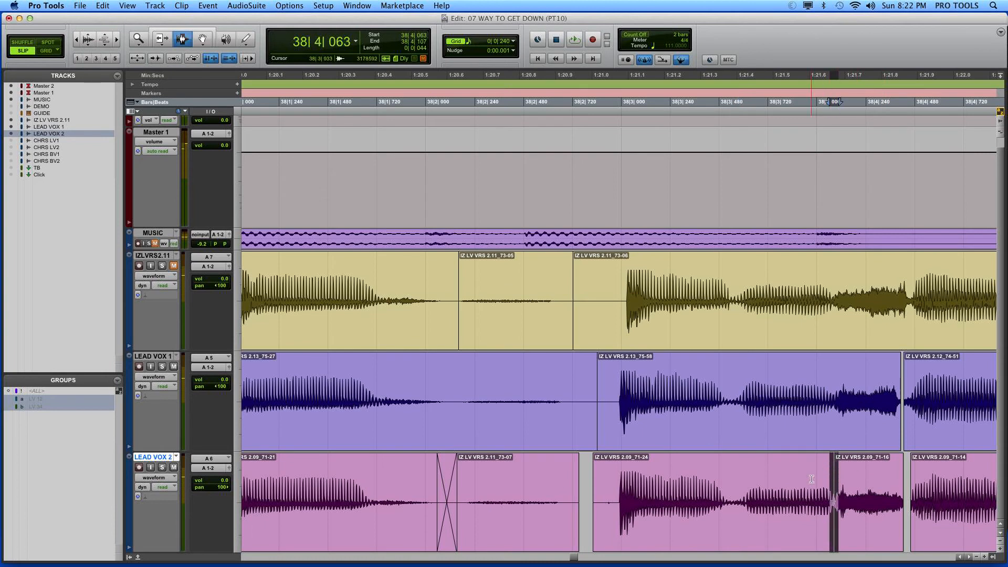
key(f)
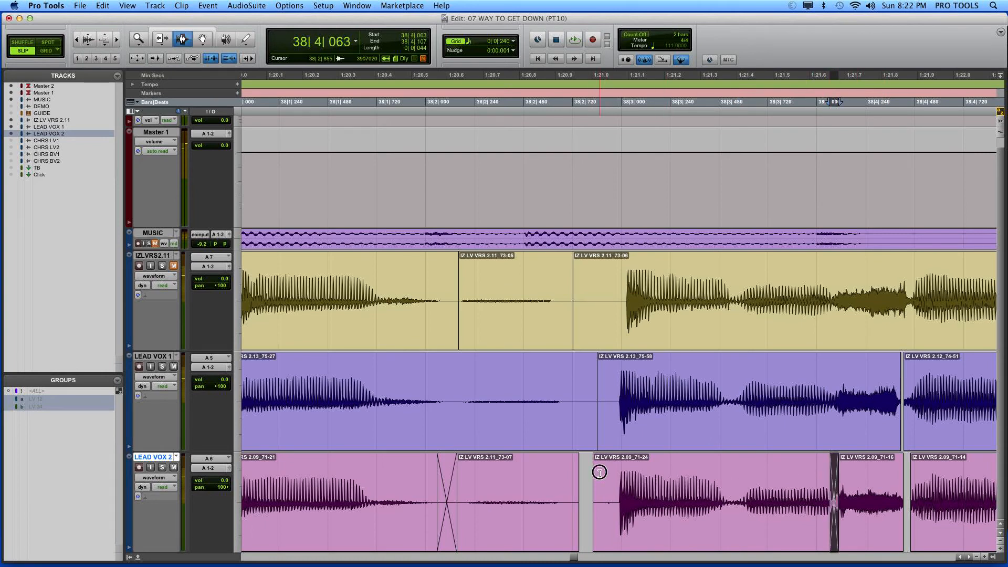
Step: Enlarge the waveform height and redraw the small click near 38|2|900 on LEAD VOX 2 flat with the Pencil tool
click(599, 472)
key(super+alt+bracketright)
key(super+alt+bracketright)
key(super+alt+bracketright)
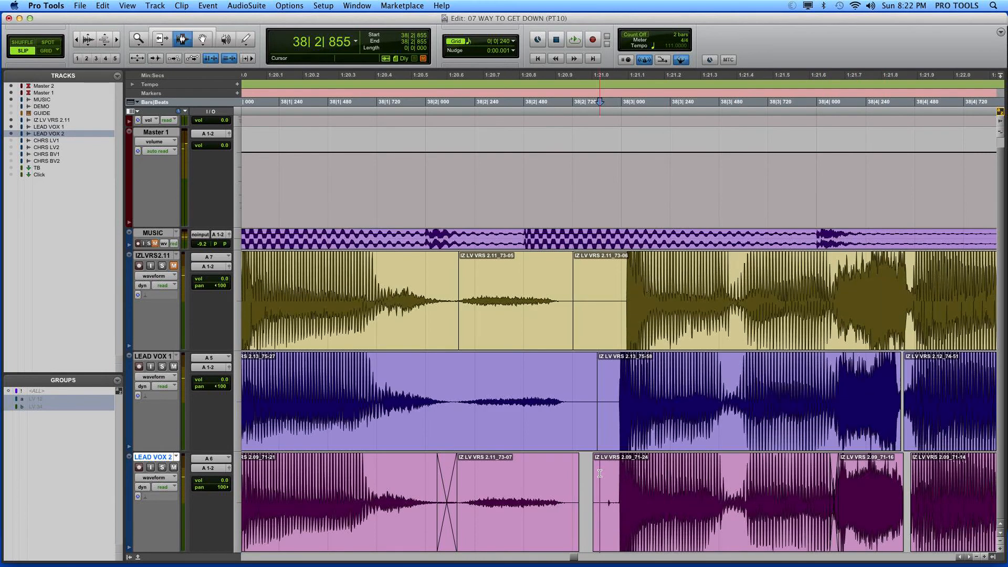
click(612, 478)
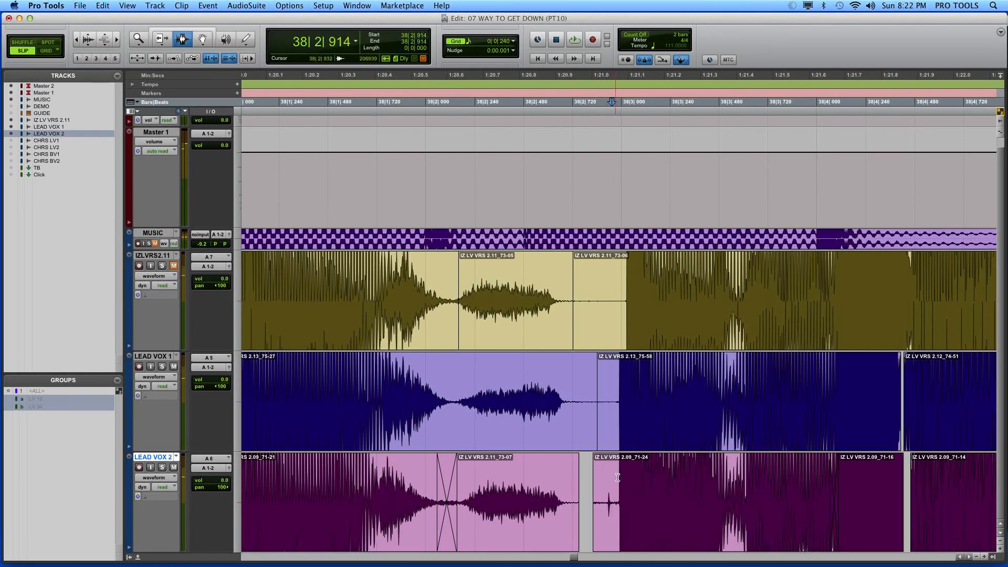
key(super+bracketright)
key(super+bracketright)
key(super+bracketright)
key(super+bracketright)
key(super+bracketright)
key(super+bracketright)
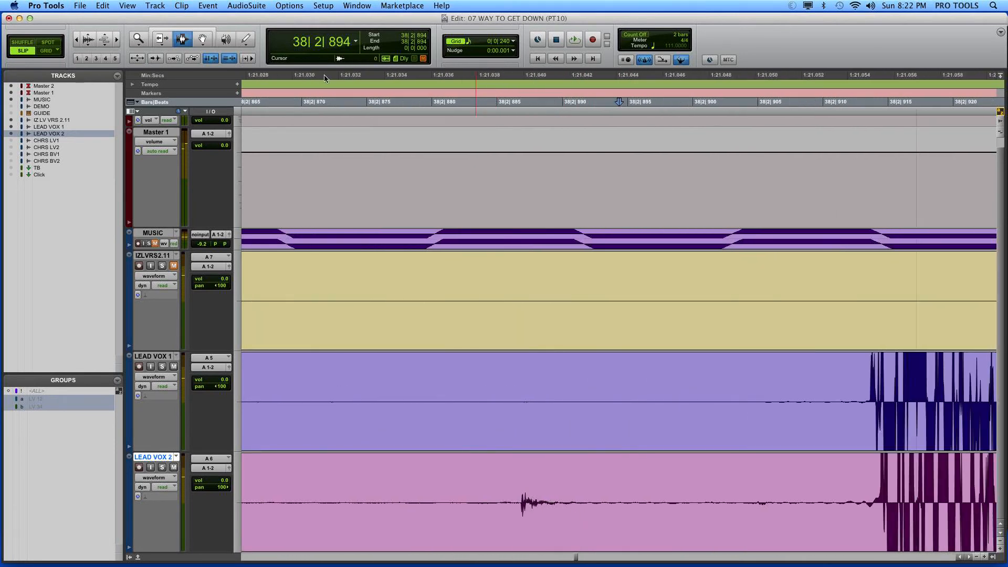
key(F10)
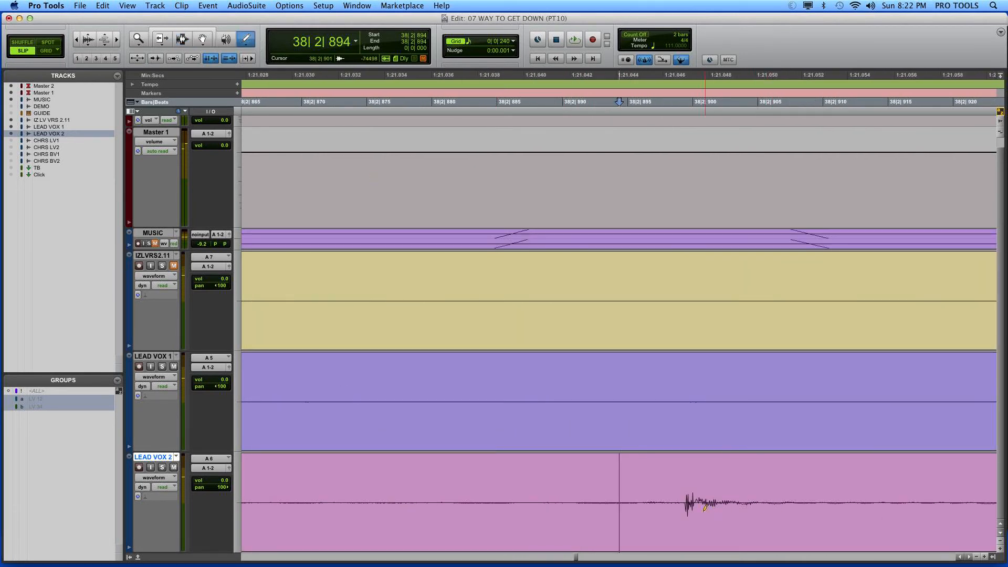
drag(698, 502, 735, 504)
key(r)
key(r)
key(r)
key(r)
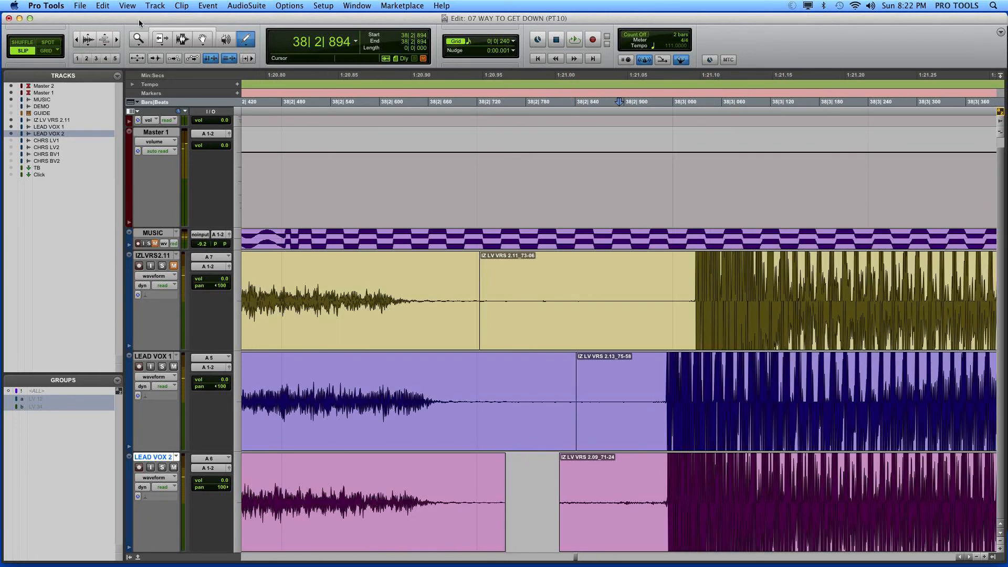
Step: Trim the LEAD VOX 1 join after the breath, ending the first clip at 38|2|775 and starting the following one at 38|2|833
click(161, 41)
click(522, 376)
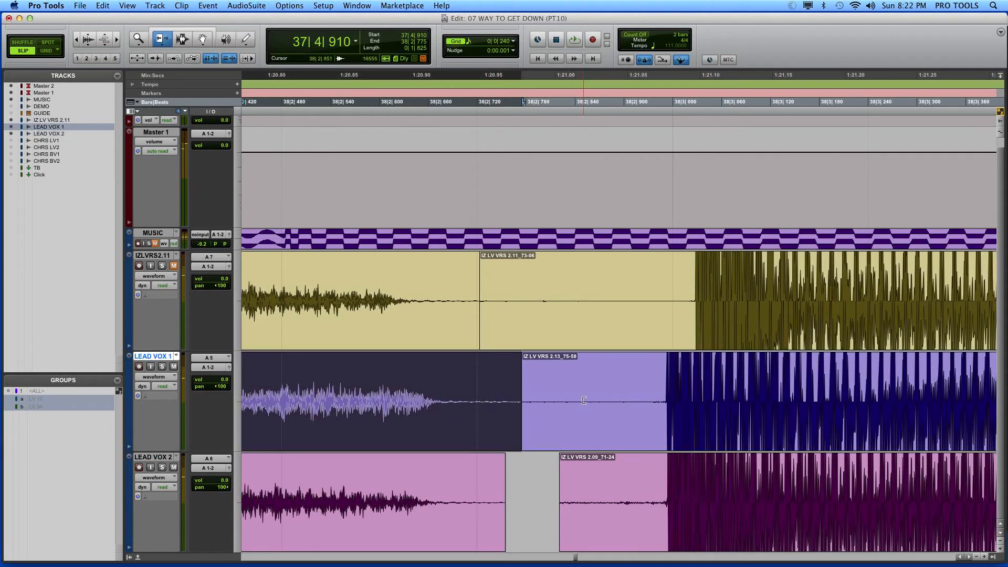
click(569, 400)
click(182, 39)
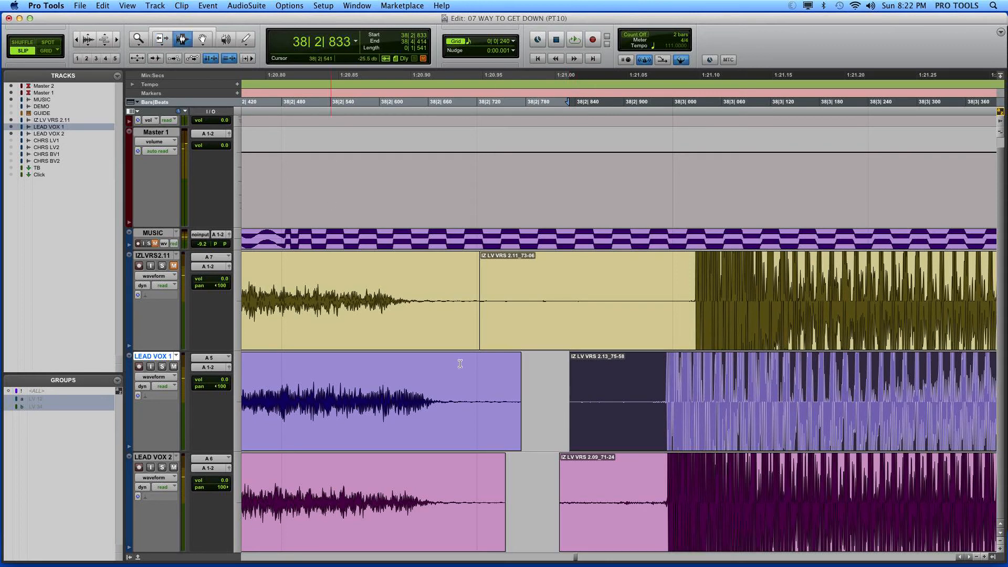
Step: Fade in the clips after the gap up to 38|2|943 and fade out the breath clips from 38|2|677 on both lead tracks
drag(540, 432, 658, 485)
key(super+f)
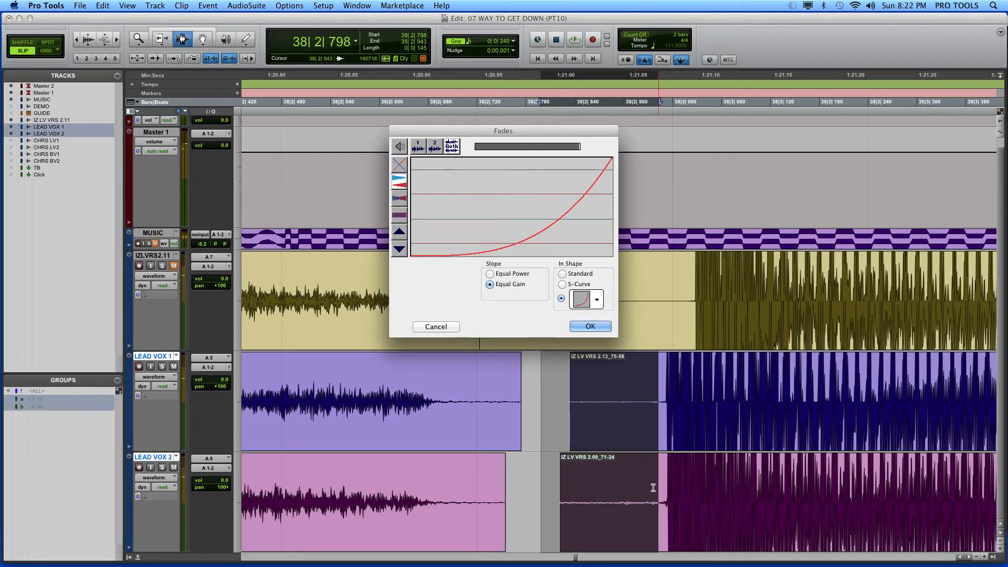
key(Return)
drag(442, 409, 543, 484)
key(super+f)
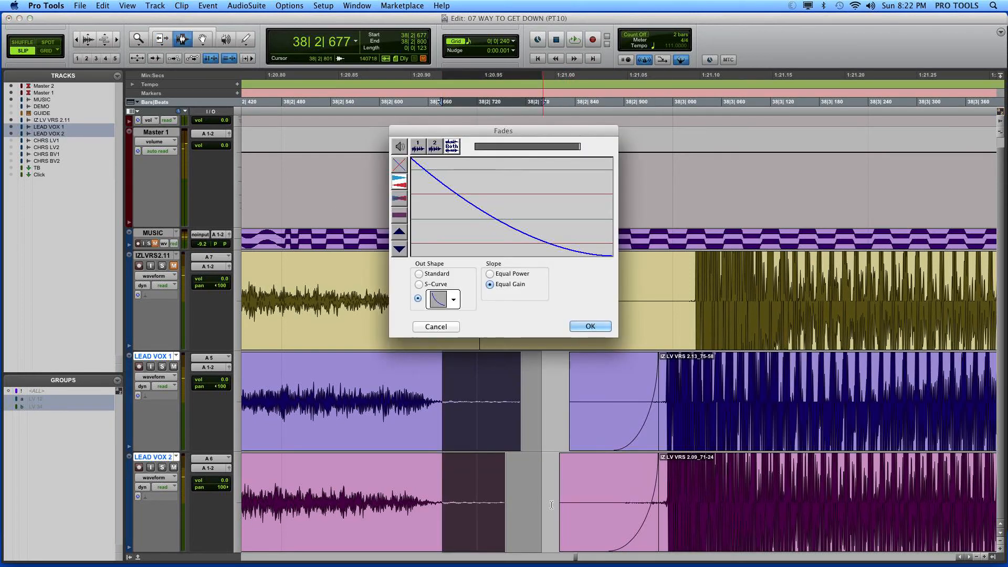
key(Return)
key(r)
key(r)
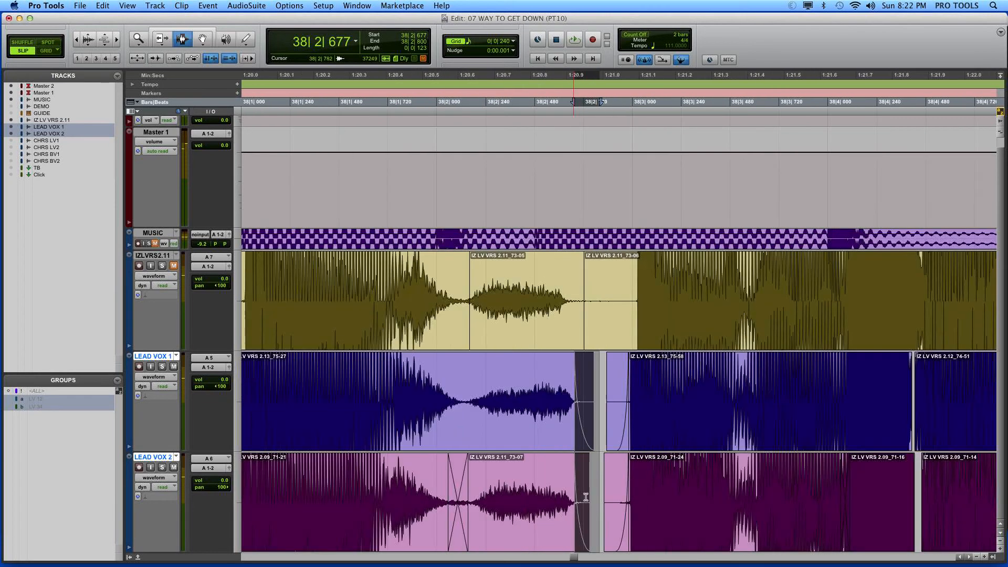
Step: Extend the clips on both lead tracks to close the gap at 38|2|826, reduce the waveform height and play back from bar 37 beat 4
click(609, 472)
key(t)
key(F6)
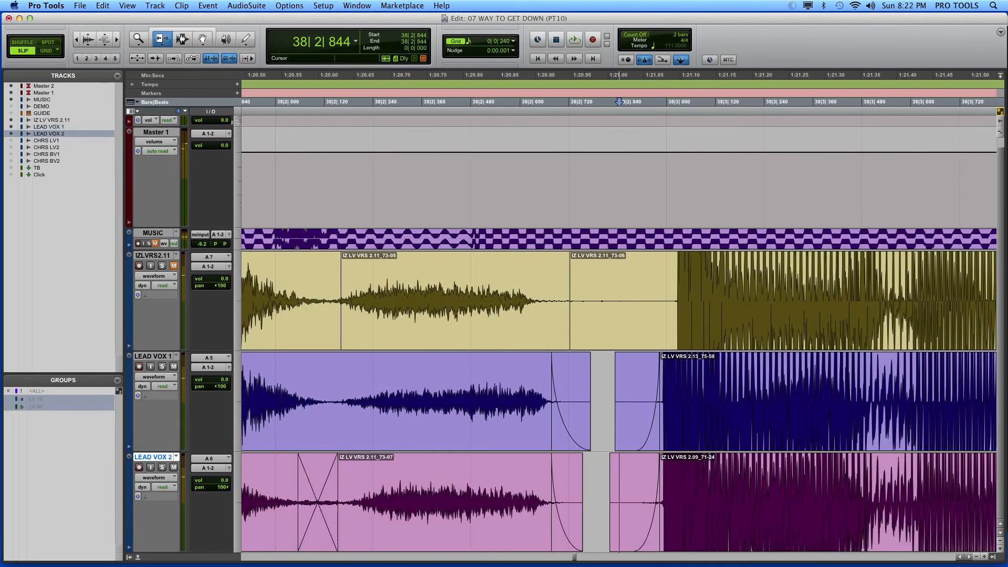
drag(582, 406, 609, 407)
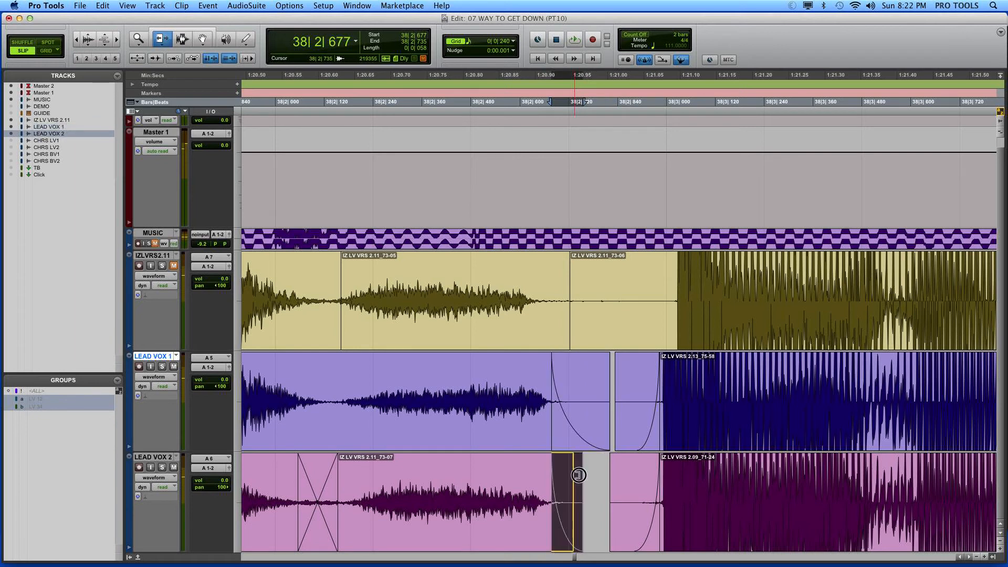
drag(581, 472, 610, 470)
drag(605, 430, 612, 424)
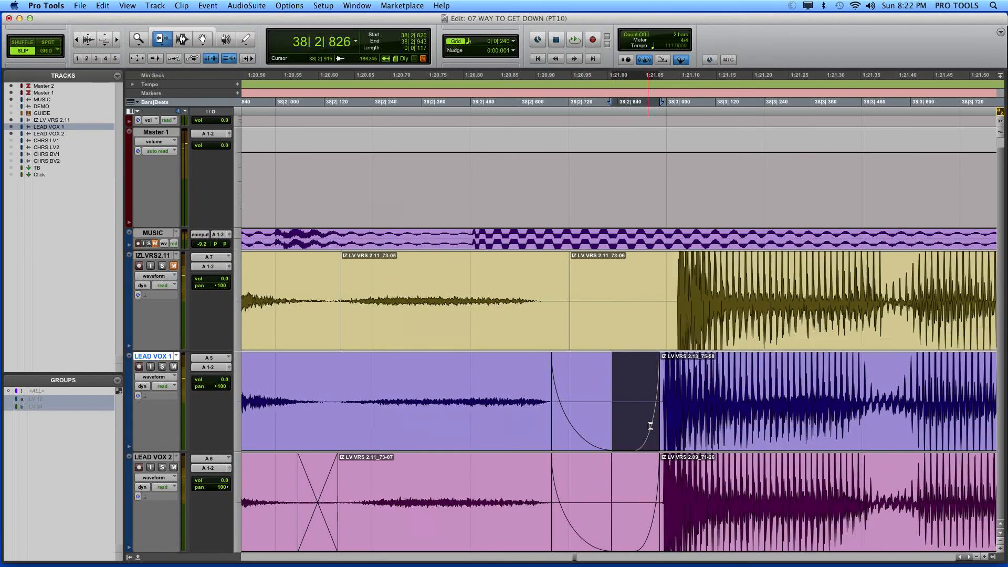
key(r)
key(r)
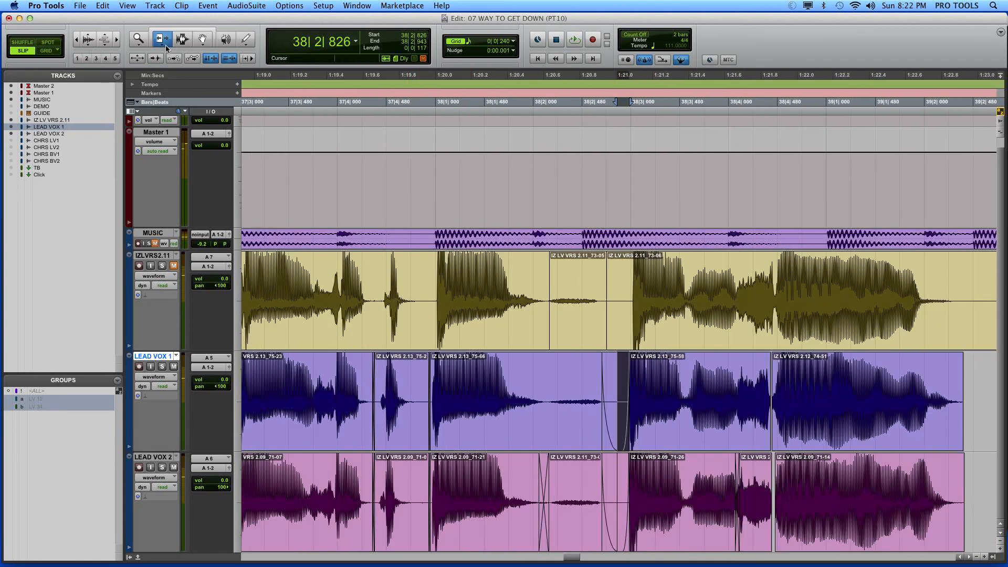
click(182, 39)
click(342, 405)
key(space)
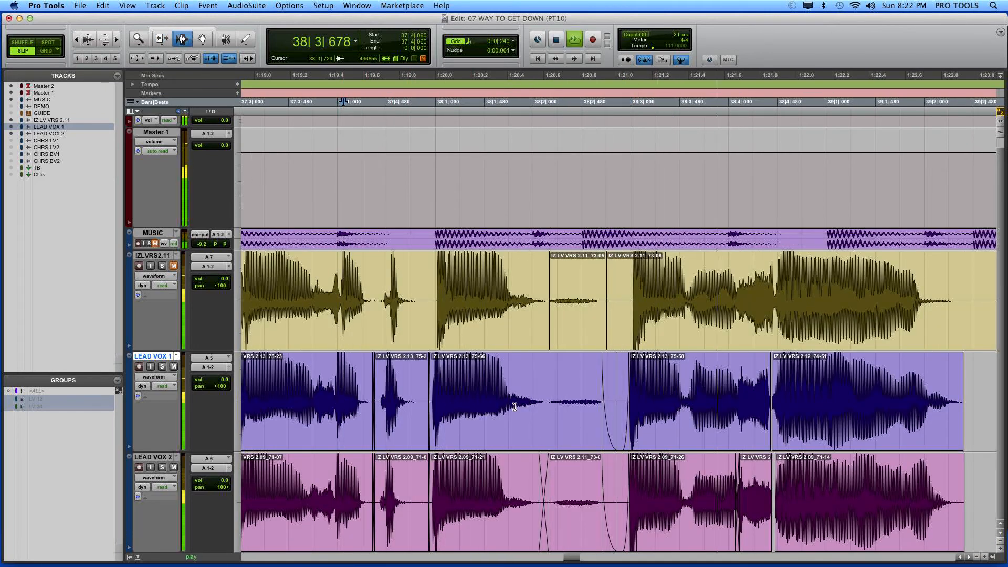
key(space)
Step: Delete the fade-outs and fade-ins on either side of 38|2|826 on LEAD VOX 1 and LEAD VOX 2
click(618, 426)
key(t)
key(t)
double_click(596, 423)
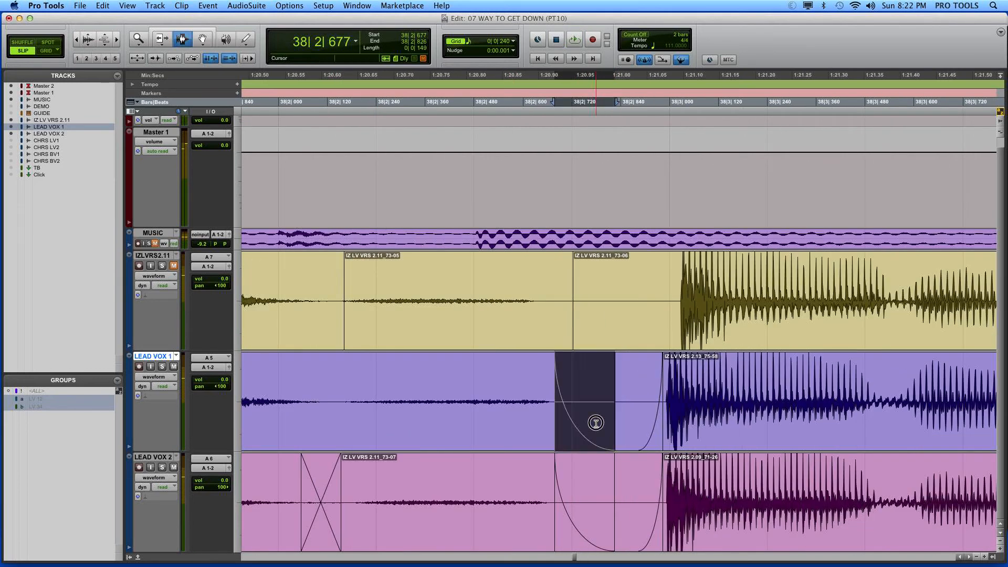
key(Delete)
double_click(639, 425)
key(Delete)
double_click(594, 496)
key(Delete)
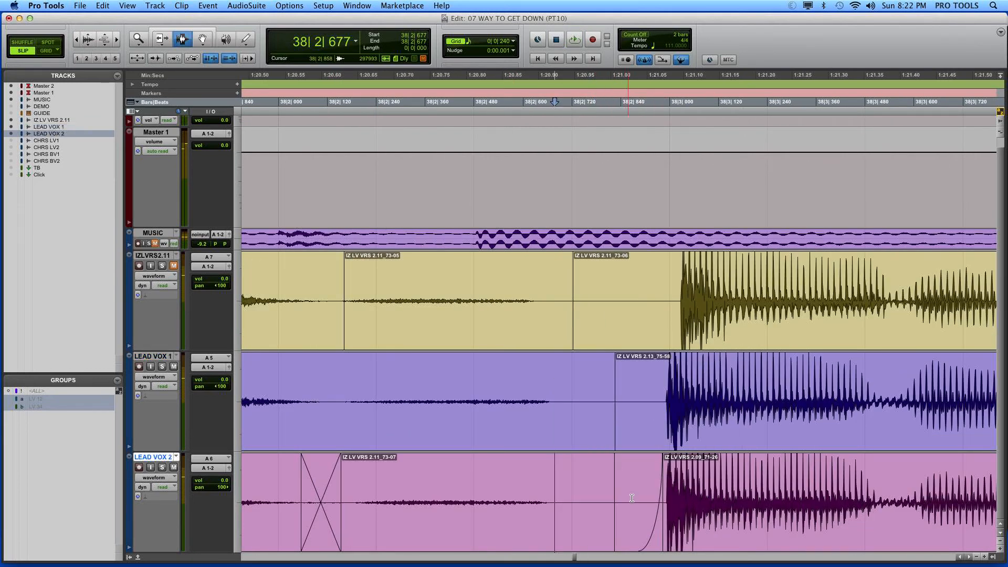
double_click(626, 486)
key(Delete)
Step: Crossfade both lead tracks from 38|2|806 to 38|2|865 and play back from 37|4|792
drag(607, 434, 631, 479)
key(f)
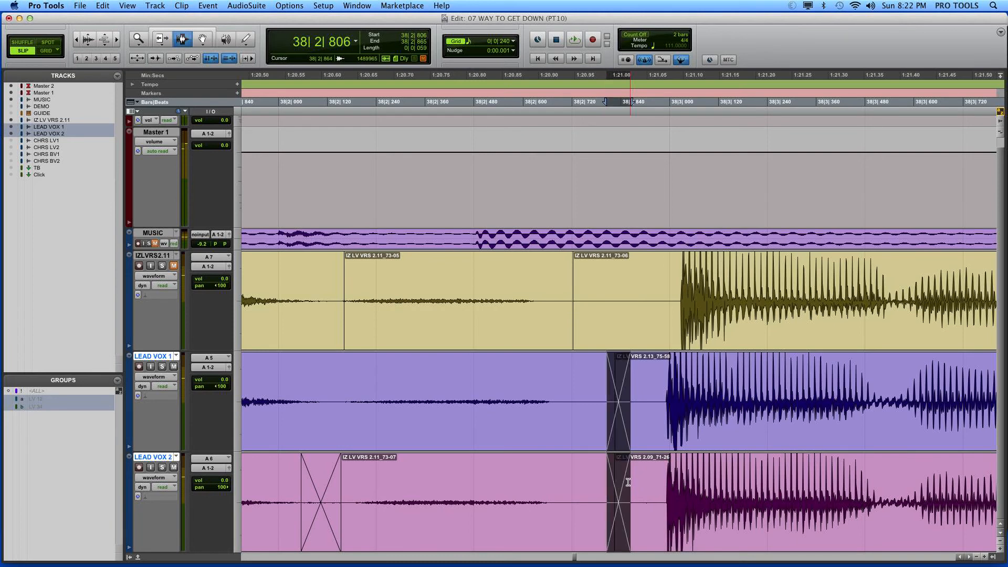
key(r)
key(r)
key(r)
click(518, 434)
key(space)
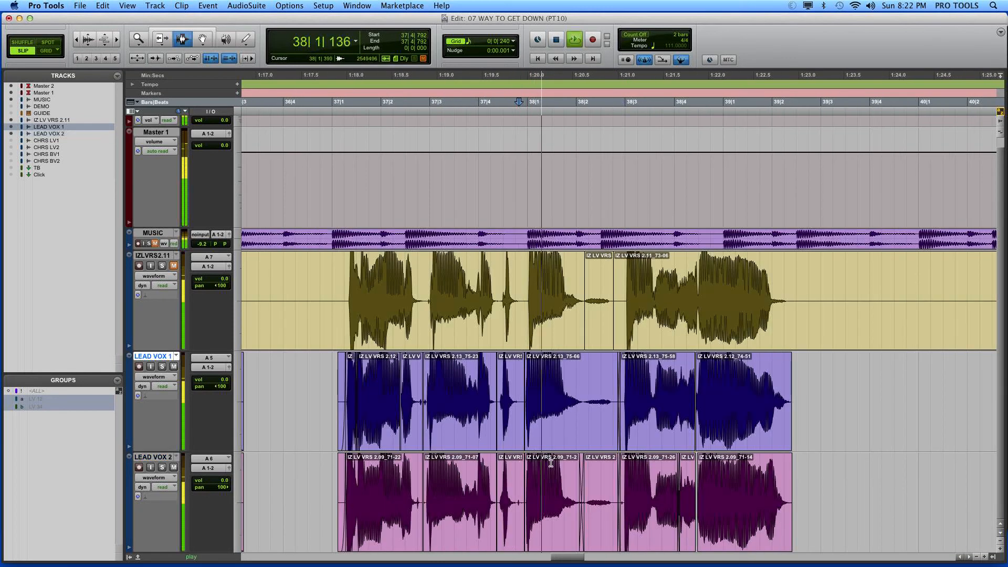
key(space)
Step: Extend the last phrase's clips on both lead tracks back over the preceding consonant and set both joins at 38|4|116
click(705, 440)
key(t)
key(t)
key(t)
key(t)
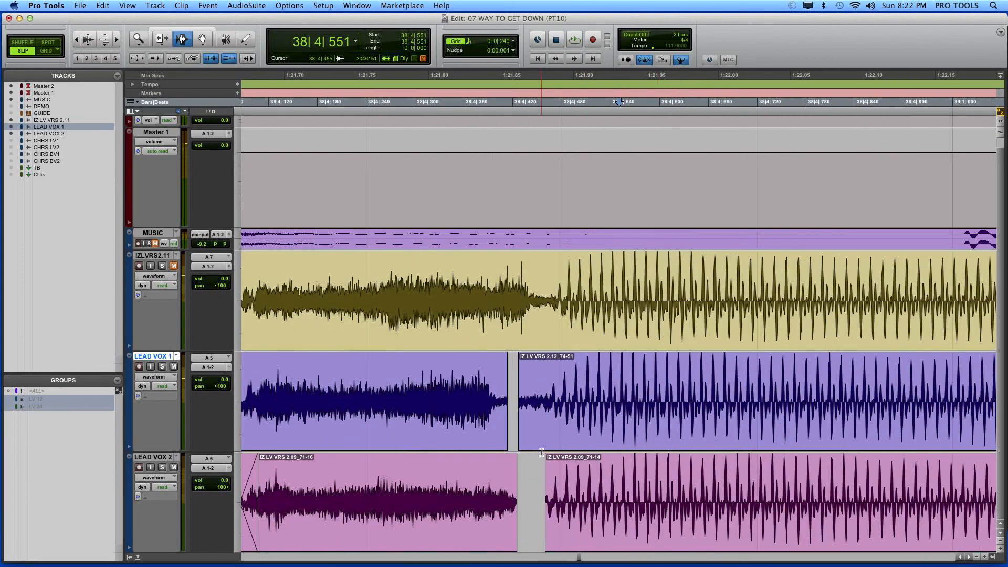
key(r)
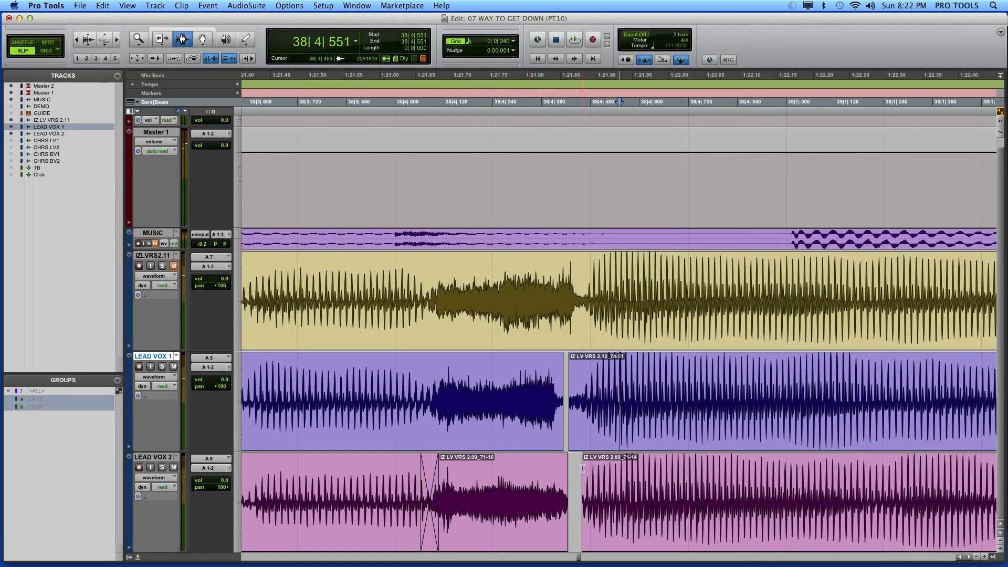
click(164, 39)
drag(589, 476, 418, 479)
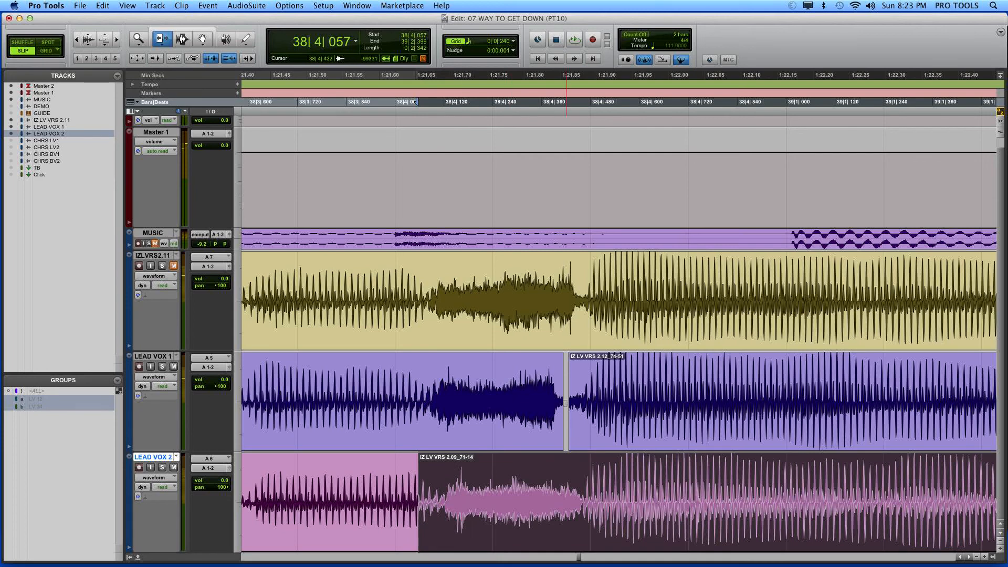
drag(570, 403, 432, 396)
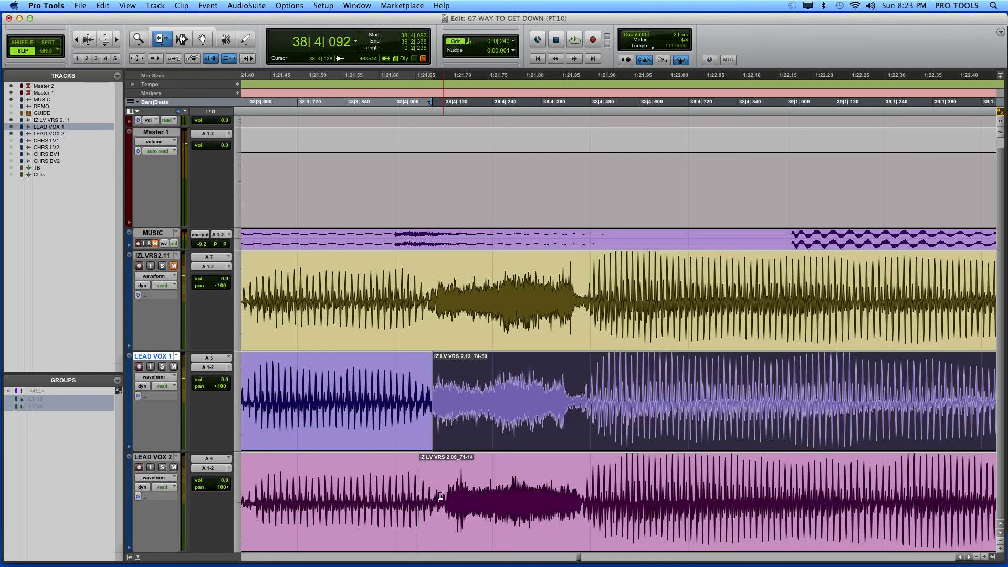
drag(408, 474, 442, 474)
drag(422, 423, 442, 427)
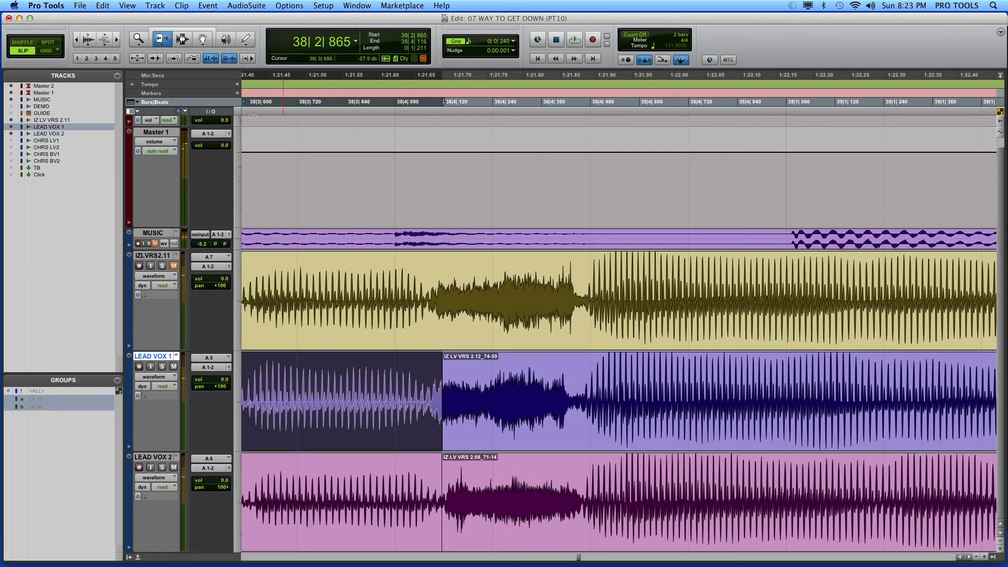
Step: Crossfade both lead tracks from 38|4|090 to 38|4|137 and play back from 38|3|562
click(185, 41)
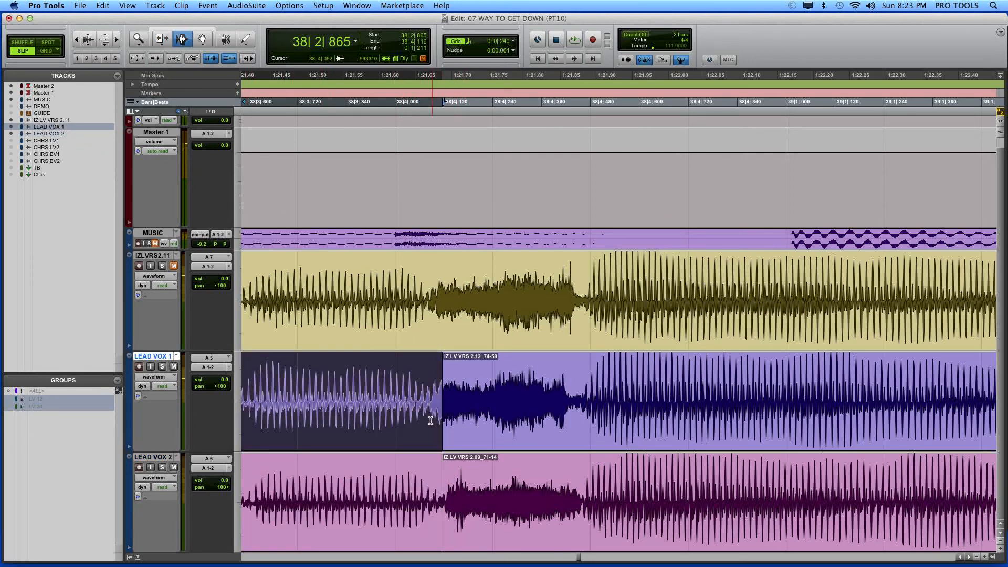
drag(428, 415, 532, 436)
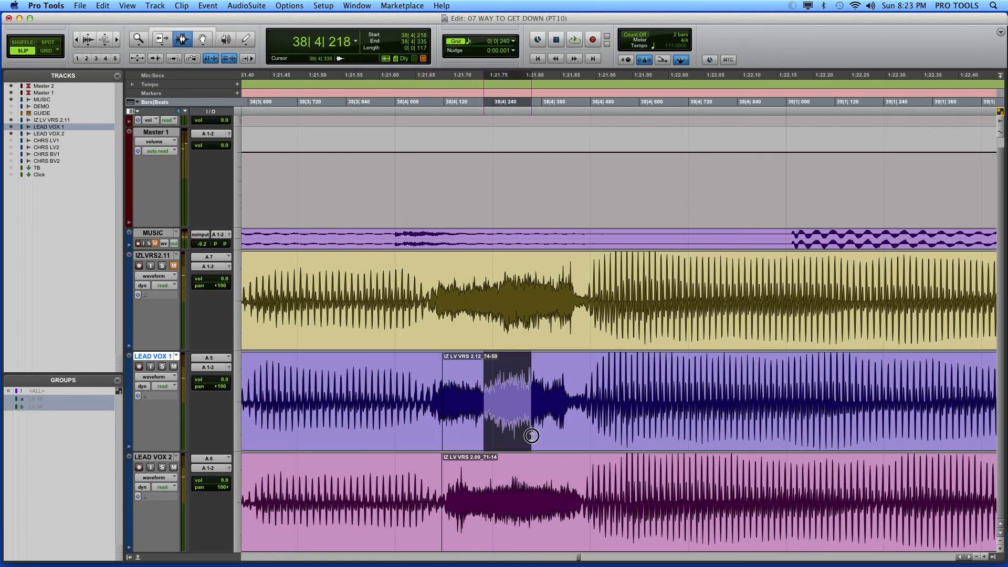
drag(432, 426, 450, 474)
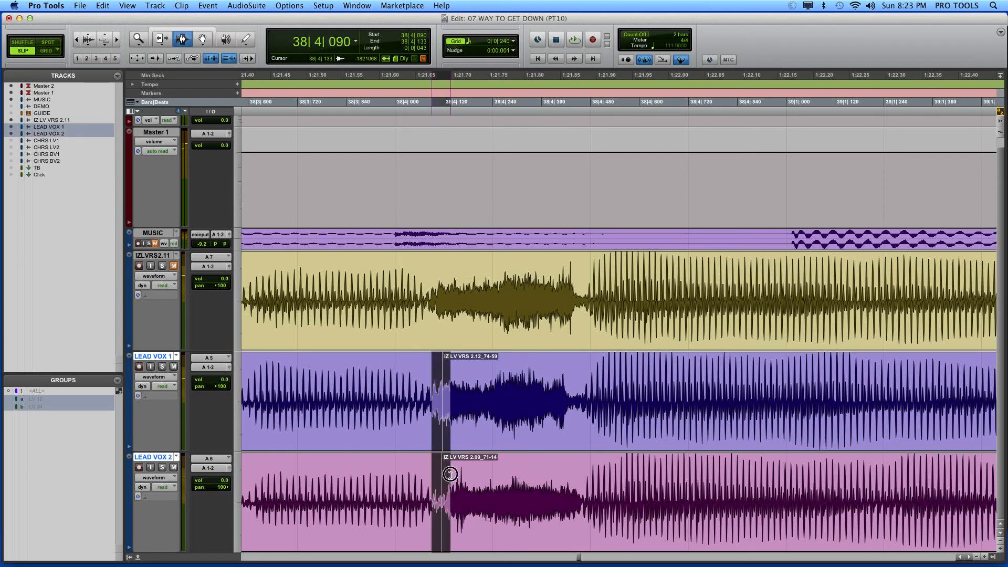
key(ctrl+super+f)
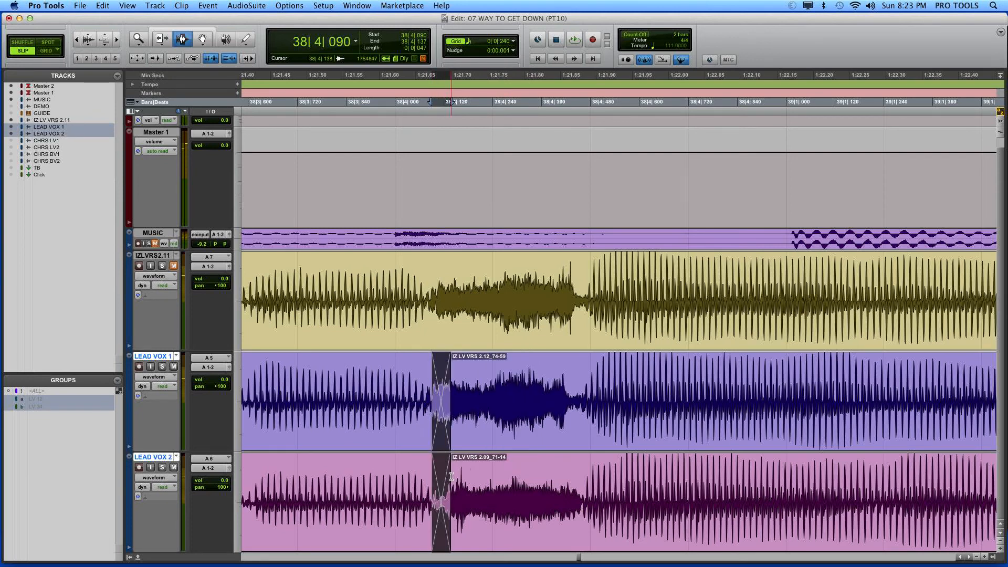
click(460, 479)
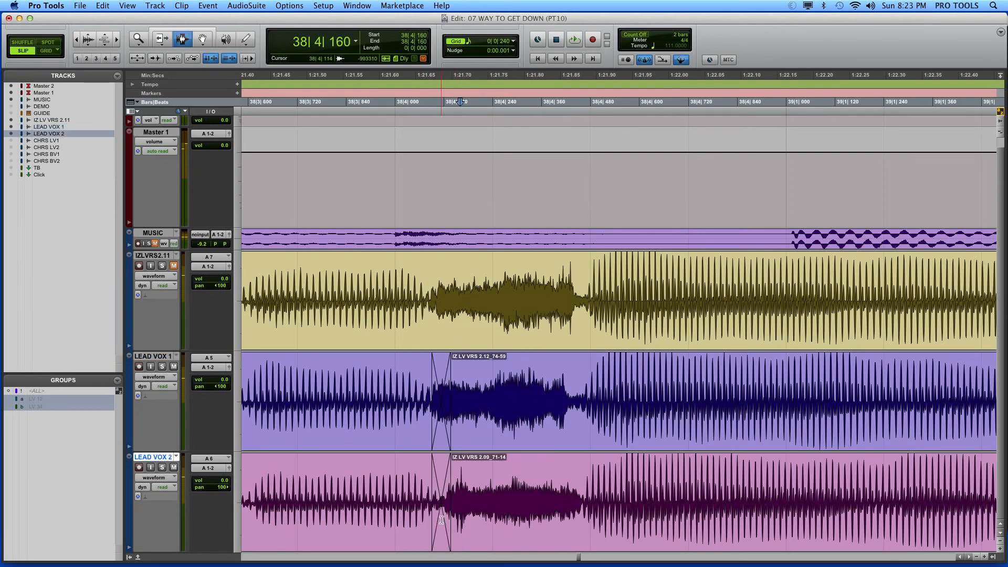
click(442, 502)
key(super+bracketleft)
click(424, 448)
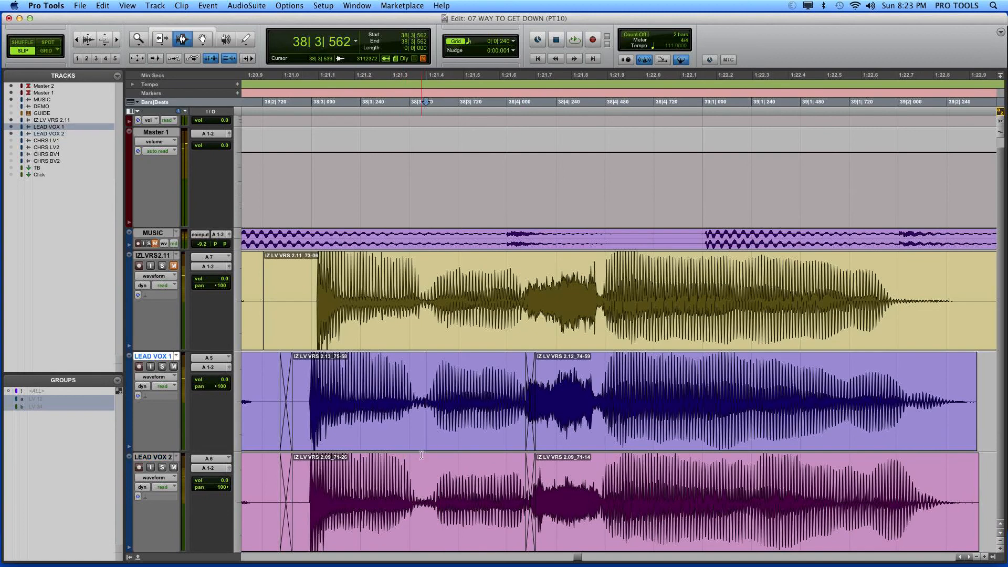
key(space)
key(space)
Step: Select across the bar 38 beat 4 crossfades on both lead tracks and nudge them earlier until the selection starts at 38|3|910
drag(499, 414, 548, 462)
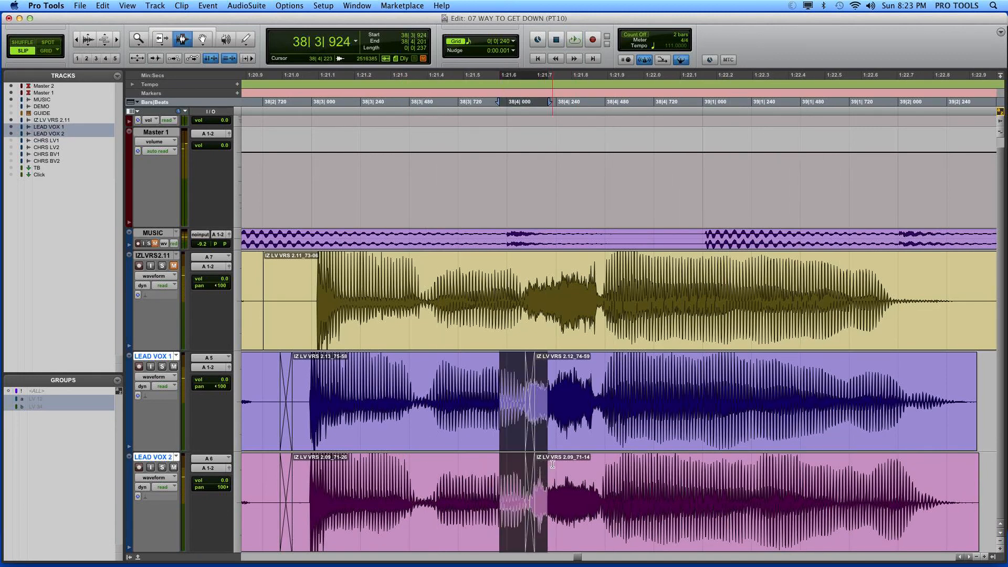
key(comma)
key(comma)
key(comma)
key(comma)
key(comma)
key(comma)
key(comma)
key(comma)
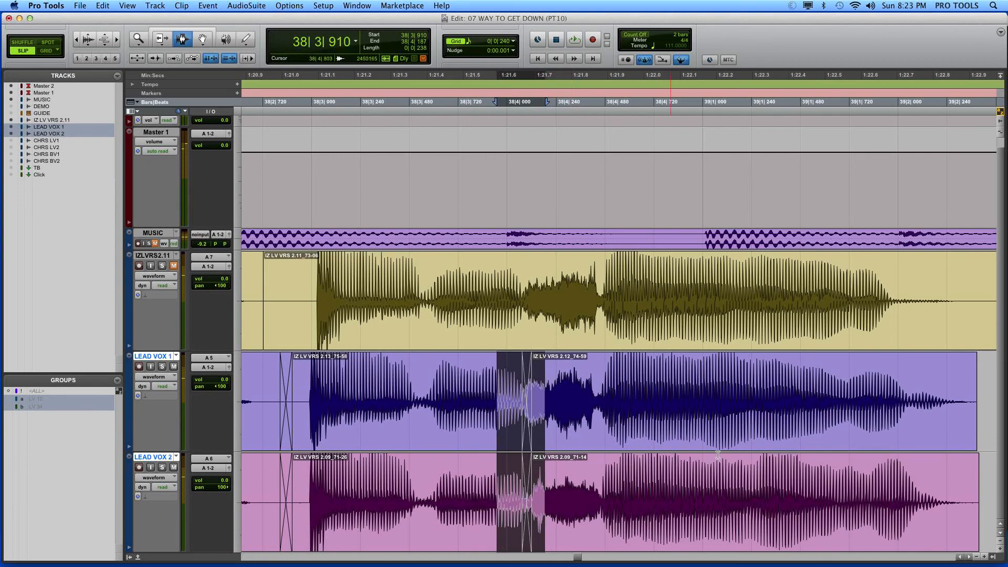
Step: Fade out the last phrase on both lead tracks from 39|2|141 to the clip ends and play back from 38|4|700
drag(718, 455, 1001, 442)
drag(902, 466, 749, 423)
key(super+f)
key(r)
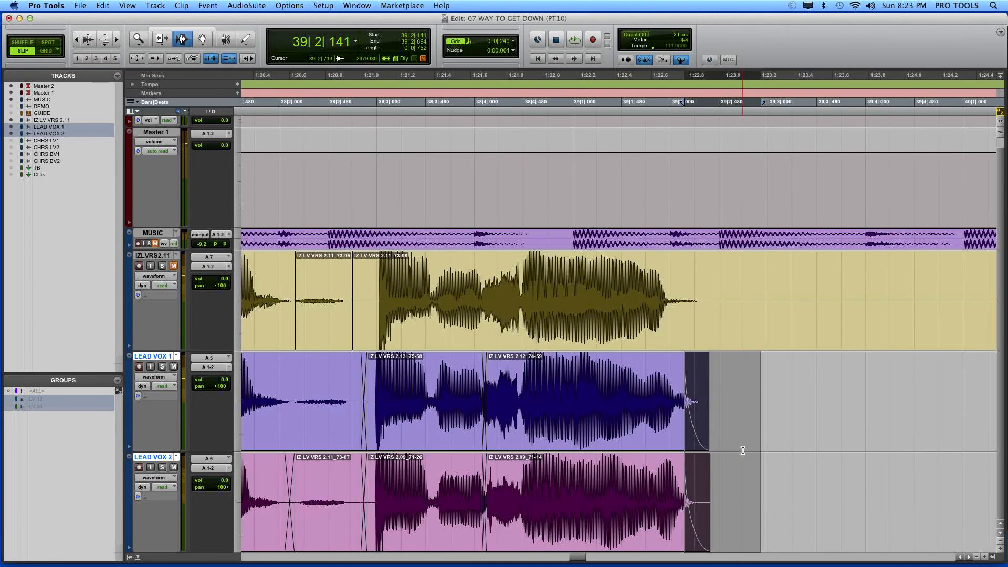
click(546, 399)
key(space)
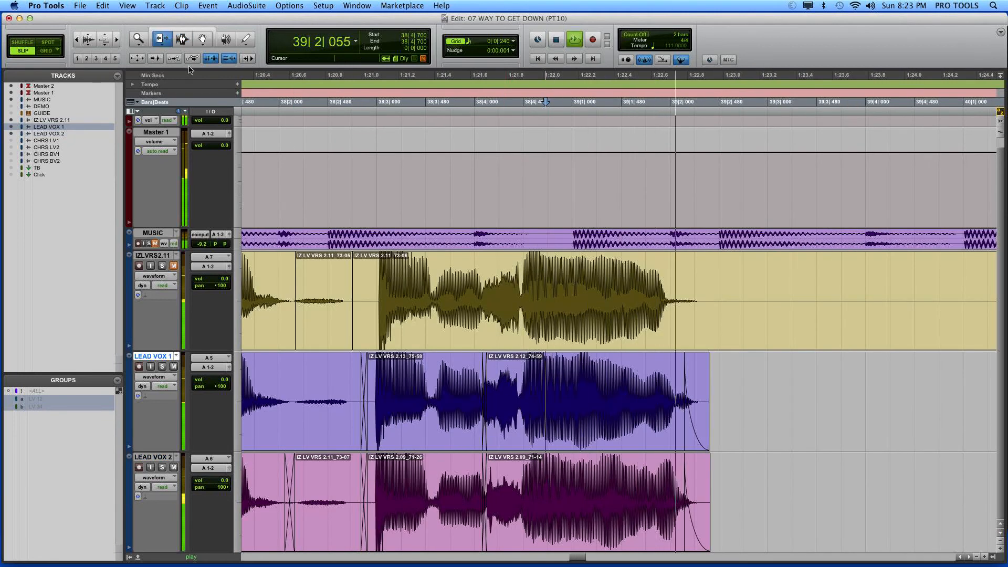
key(space)
Step: Extend the last phrase's faded clip ends to 39|3|454 on LEAD VOX 1 and 39|3|382 on LEAD VOX 2, and enlarge the waveforms
drag(685, 400, 814, 401)
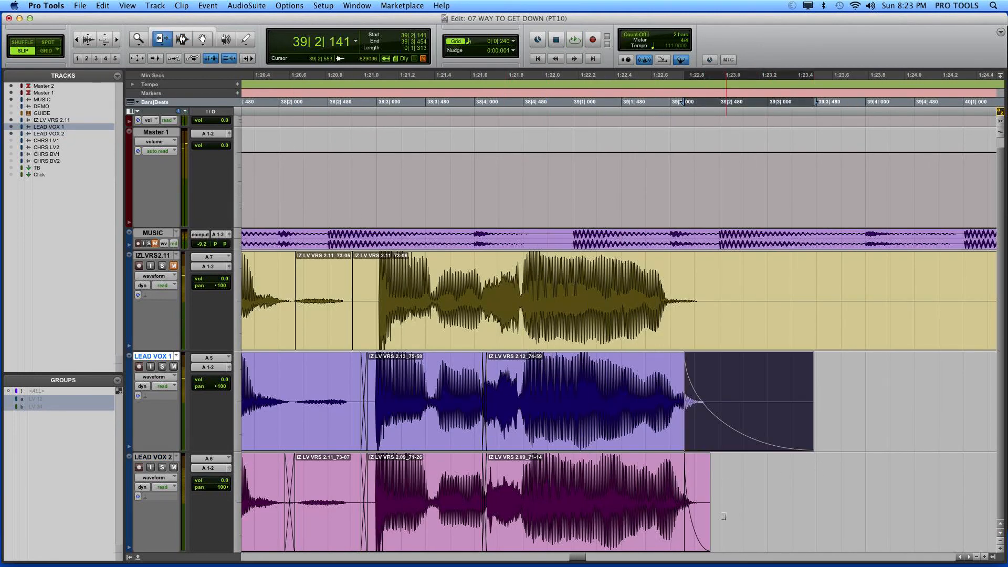
drag(706, 475, 806, 463)
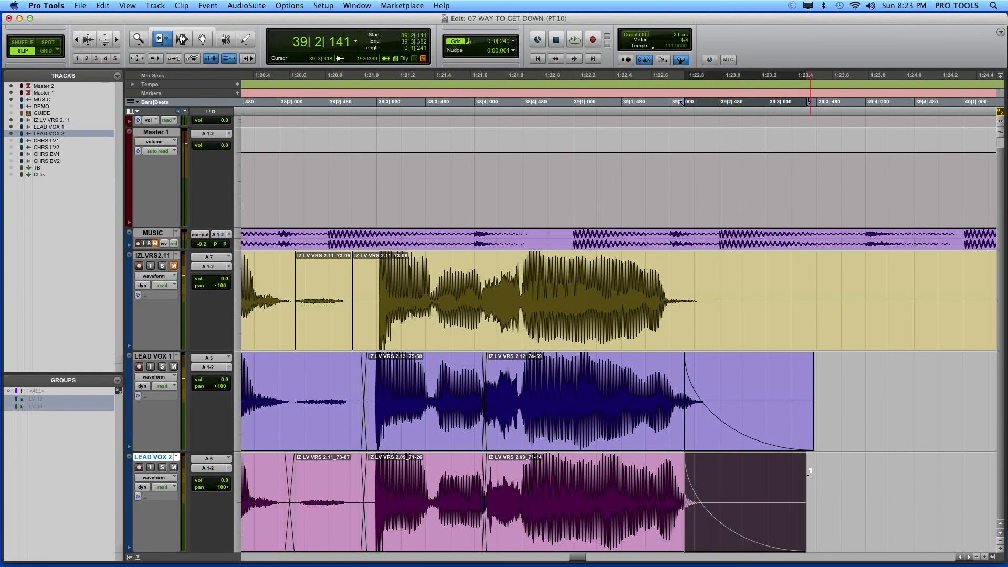
key(super+alt+bracketright)
key(super+alt+bracketright)
key(super+alt+bracketright)
key(super+alt+bracketright)
key(super+alt+bracketright)
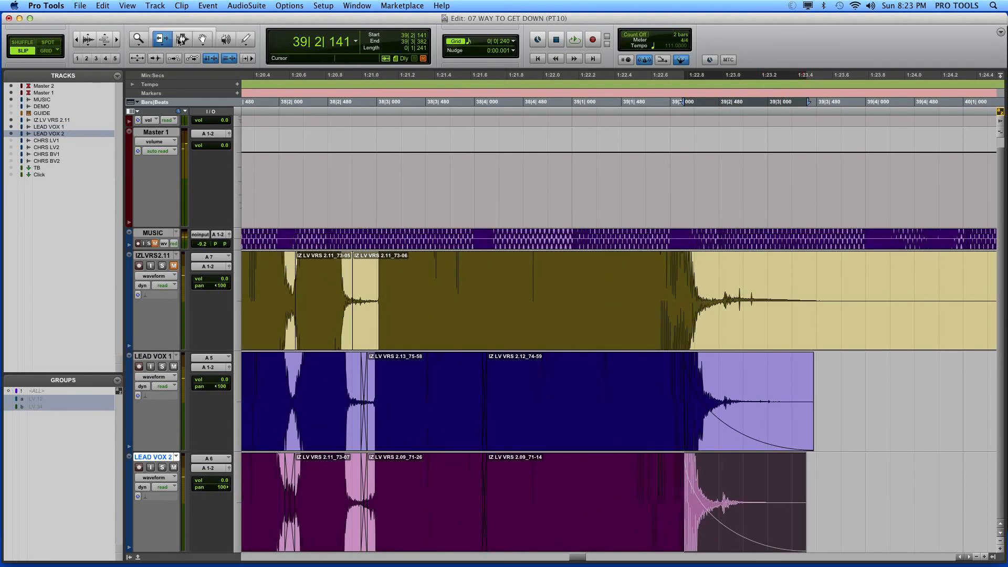
Step: Inspect the last phrase's release tails and delete everything after about 39|3|050 on both lead tracks
click(183, 39)
click(719, 456)
key(super+bracketright)
key(super+bracketright)
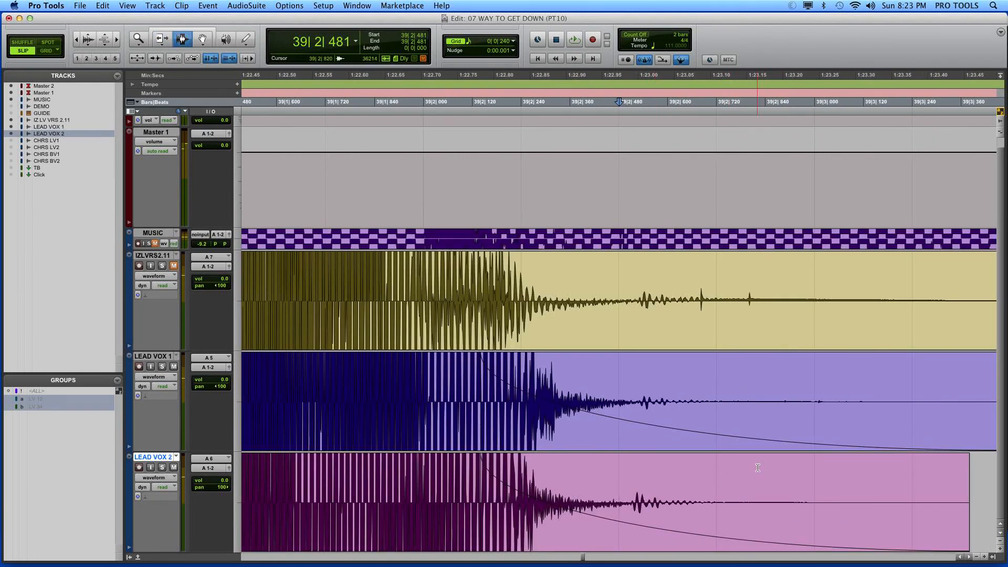
key(super+bracketleft)
key(super+bracketleft)
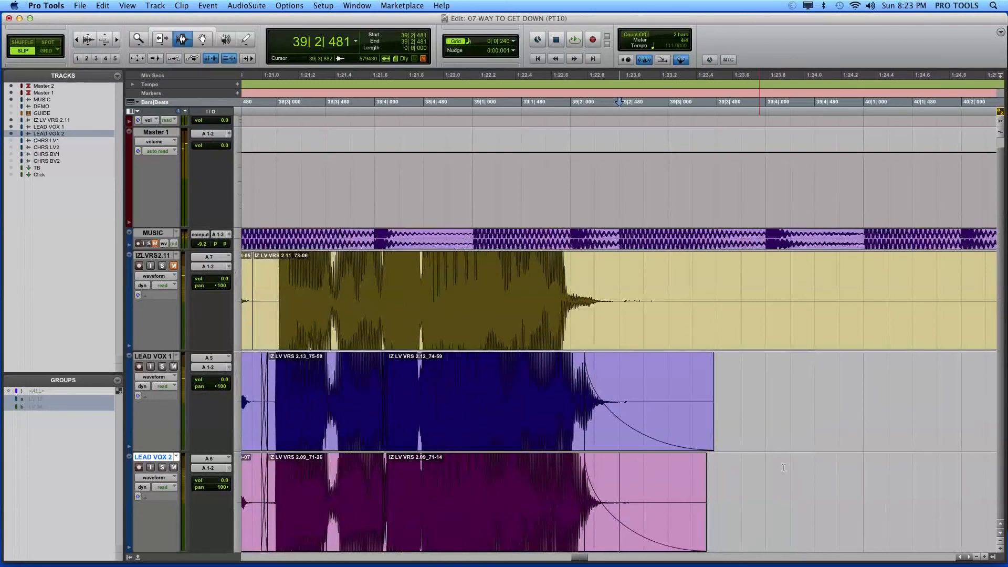
drag(756, 407, 672, 477)
key(Delete)
Step: Play back from 39|1|297 and delete the fade-outs at the end of the last phrase on both lead tracks
click(503, 452)
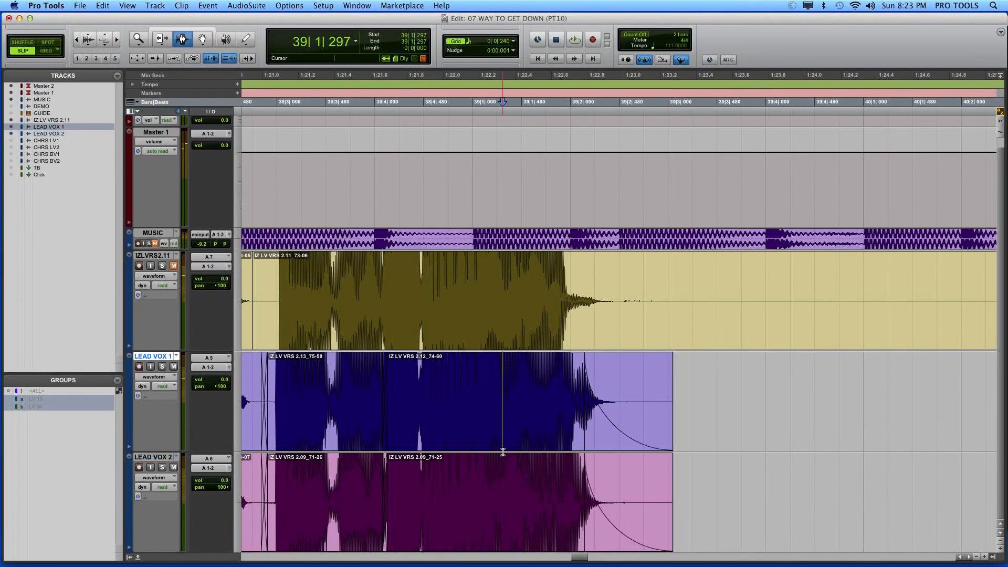
key(space)
key(space)
key(space)
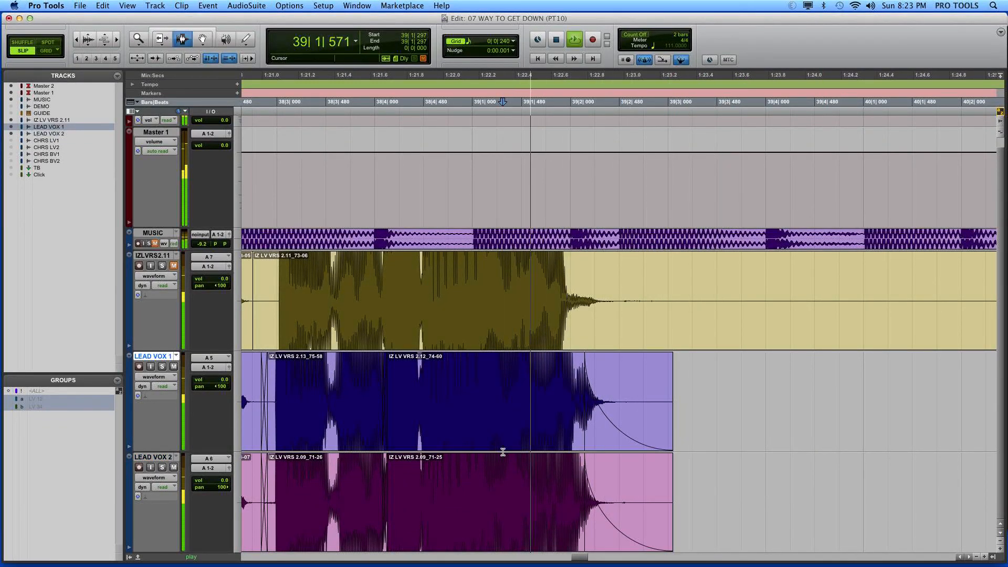
key(space)
click(202, 39)
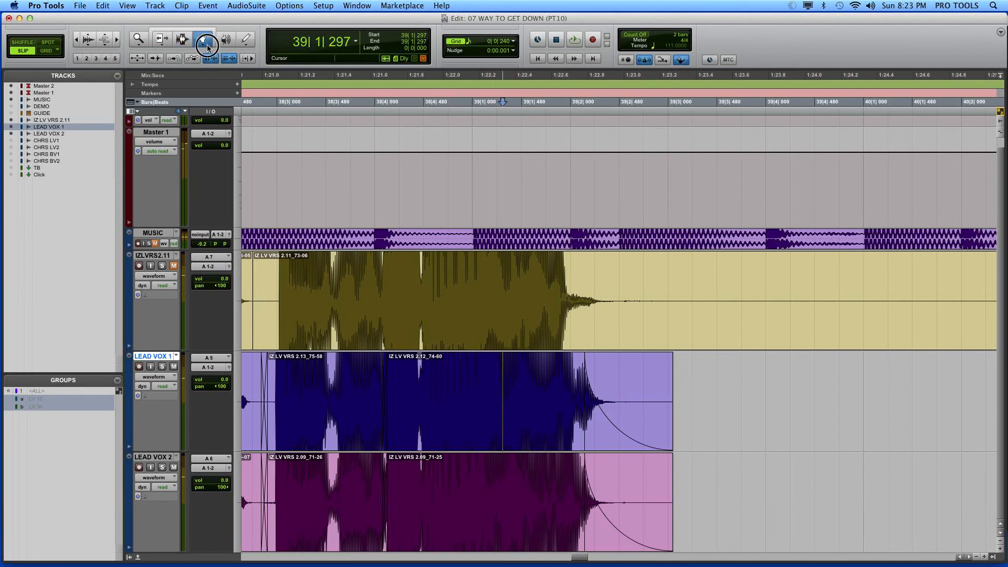
click(648, 408)
key(Delete)
click(625, 491)
key(Delete)
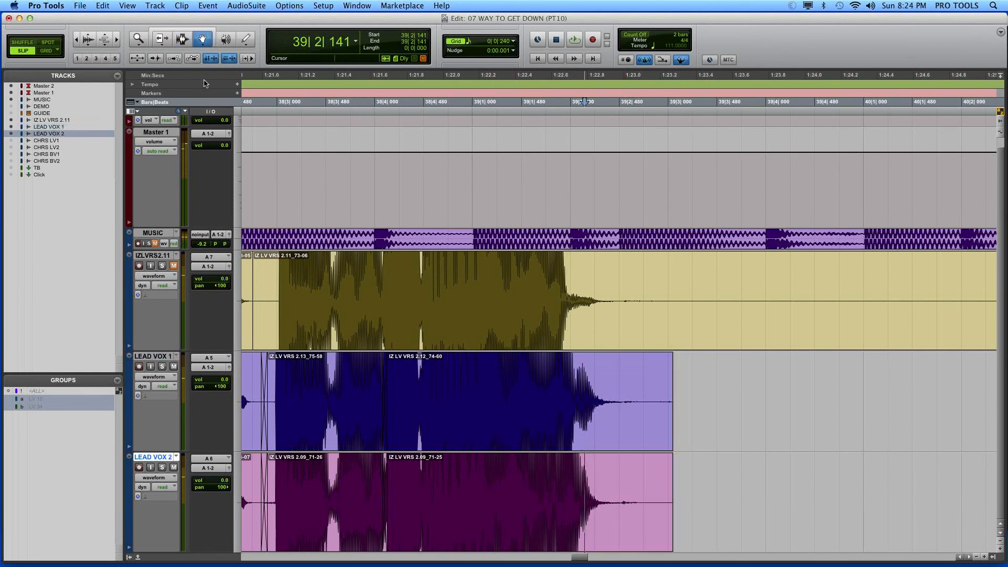
Step: Smooth out the jagged click in LEAD VOX 2 at about 39|2|538 by redrawing the waveform with the Pencil tool
key(F7)
click(627, 427)
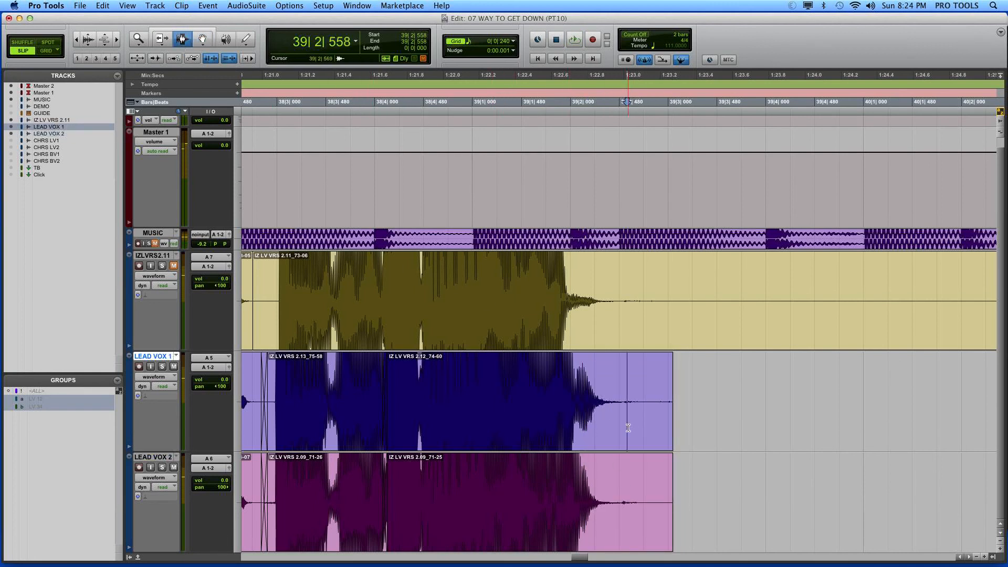
key(alt+super+bracketright)
key(alt+super+bracketright)
key(alt+super+bracketright)
key(alt+super+bracketright)
key(t)
key(t)
key(t)
key(t)
key(t)
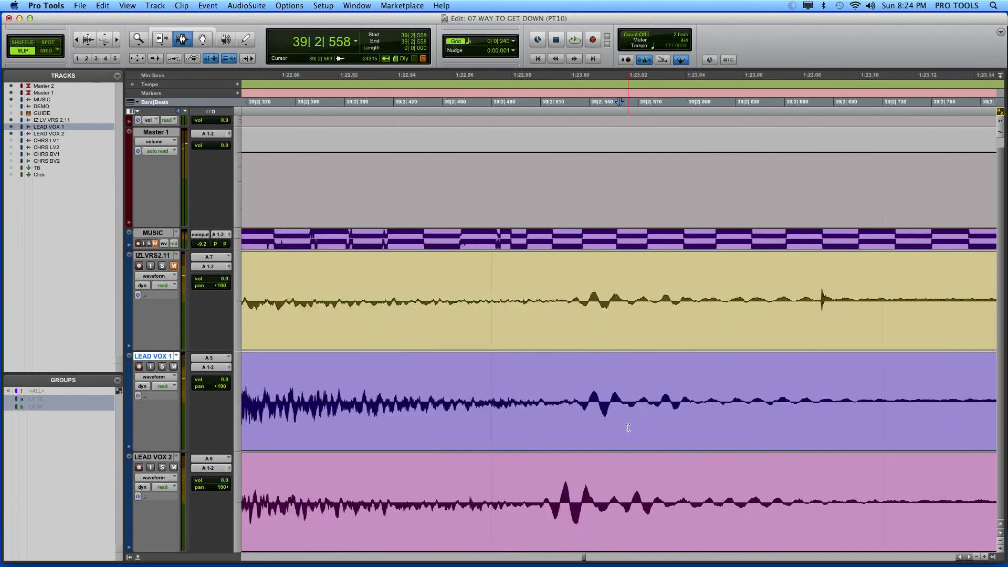
key(t)
key(t)
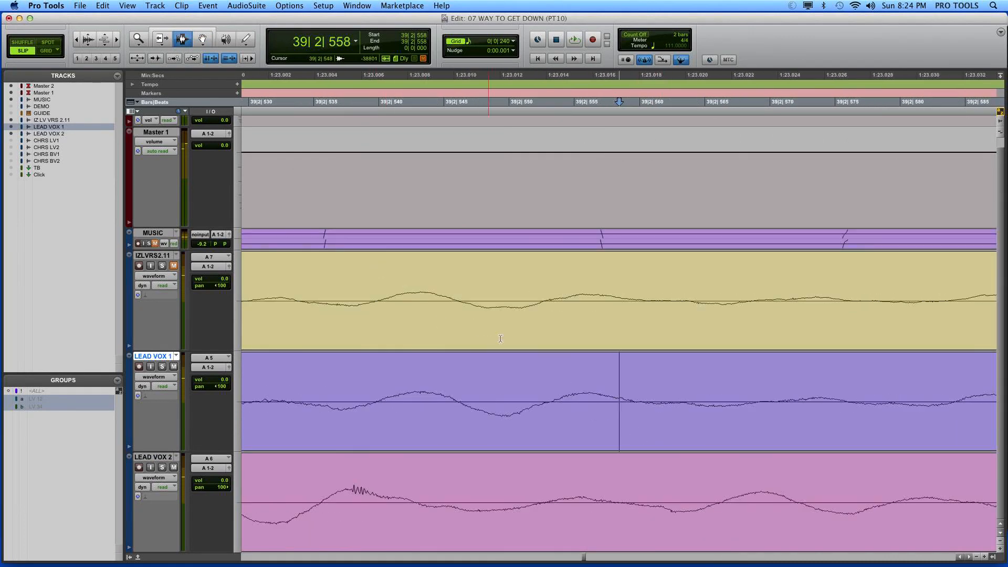
click(244, 40)
scroll(570, 506, left, 5)
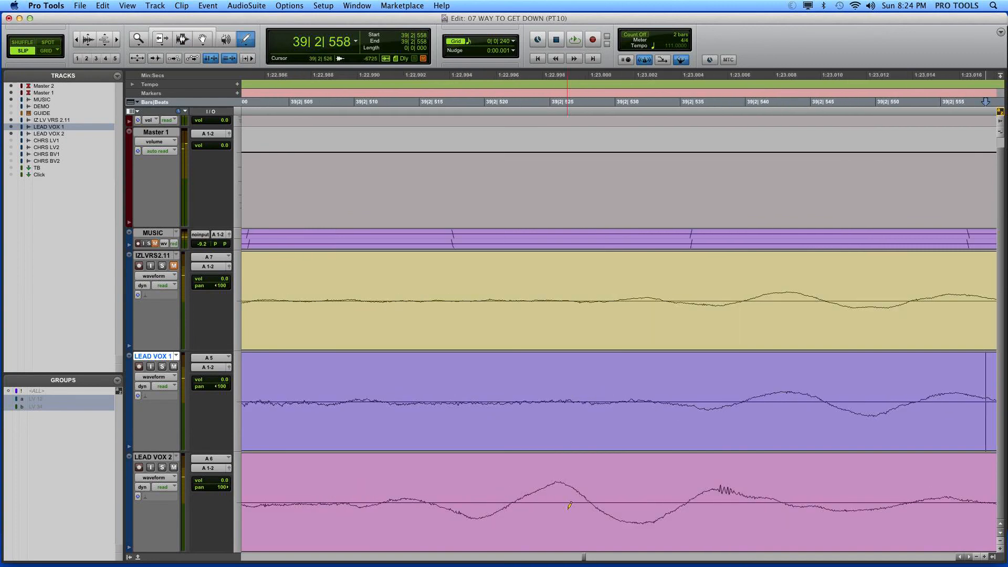
drag(706, 487, 795, 501)
Step: Follow the tail towards the clip end and redraw the click in LEAD VOX 1 from about 39|3|012 as a smooth line
scroll(796, 501, right, 20)
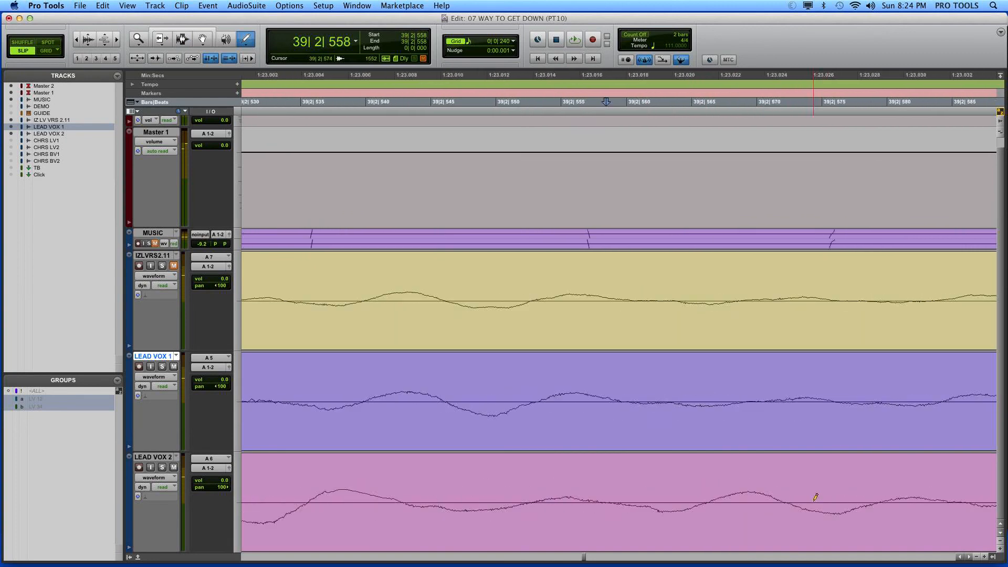
scroll(815, 496, right, 20)
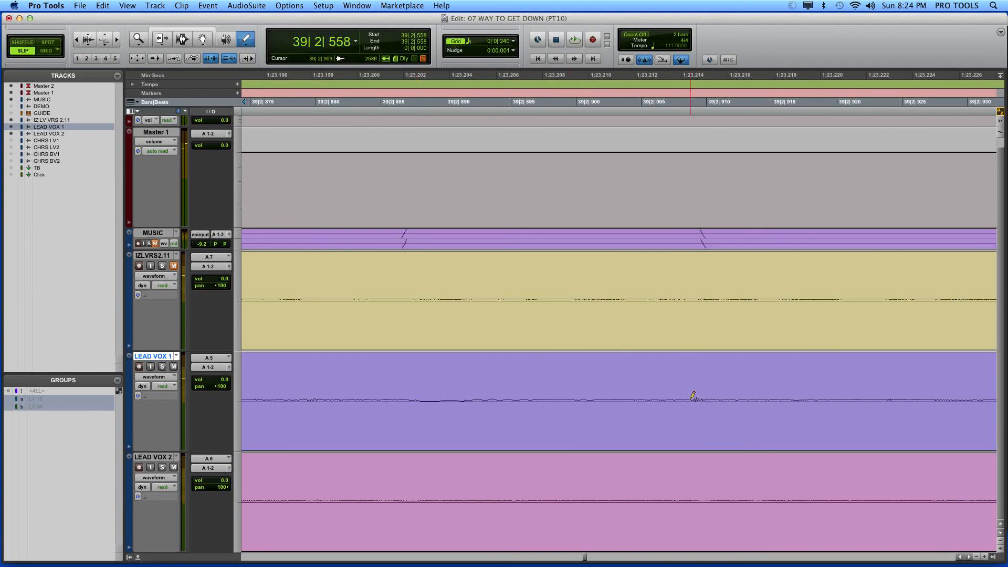
scroll(710, 394, right, 15)
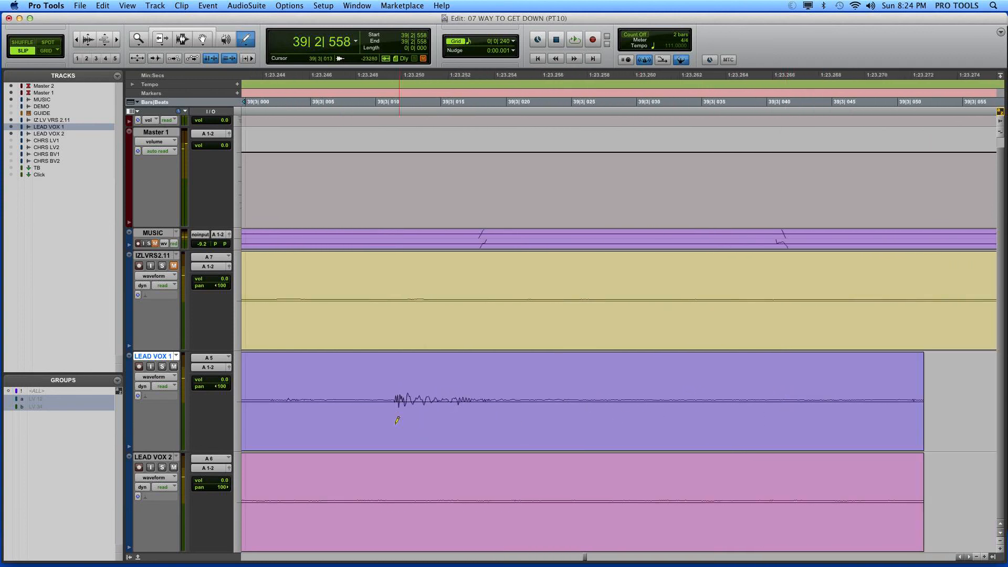
drag(402, 400, 468, 398)
drag(530, 395, 531, 398)
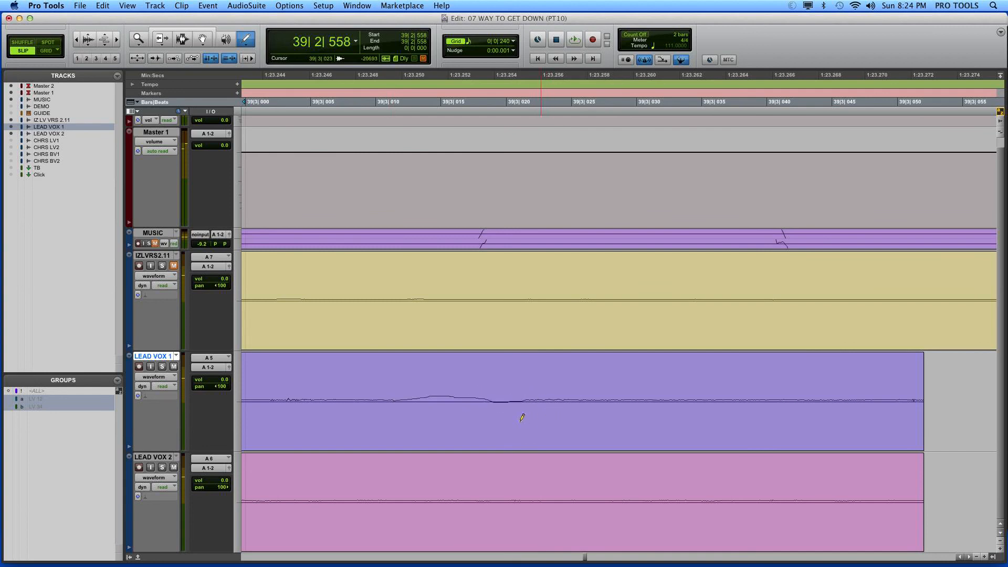
Step: Fade out both lead tracks from 39|2|406 to the end of the last phrase's clips
key(r)
key(r)
key(r)
key(r)
key(r)
key(r)
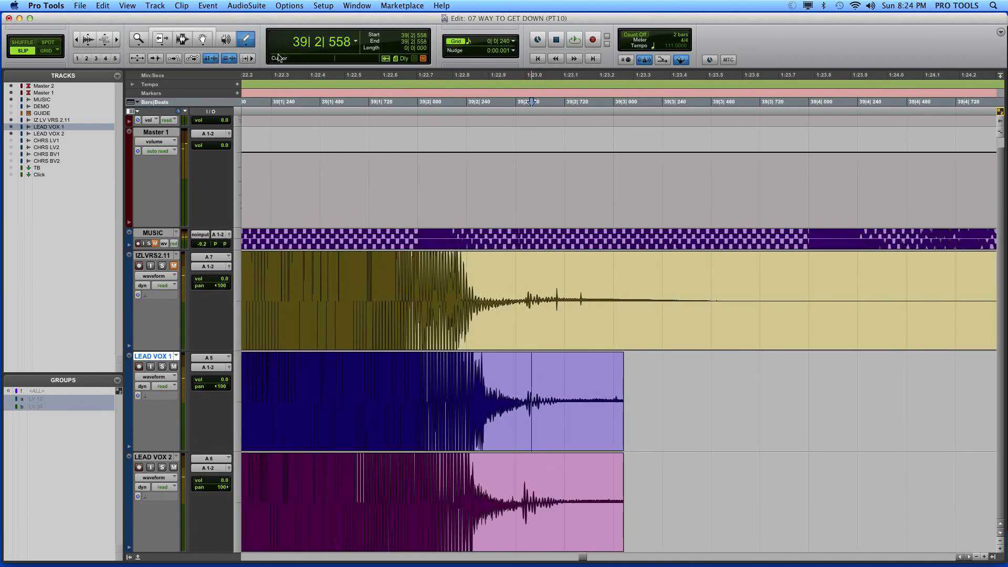
click(183, 39)
mouse_move(657, 389)
mouse_down()
mouse_move(536, 467)
mouse_move(502, 470)
mouse_up()
key(super+f)
key(Return)
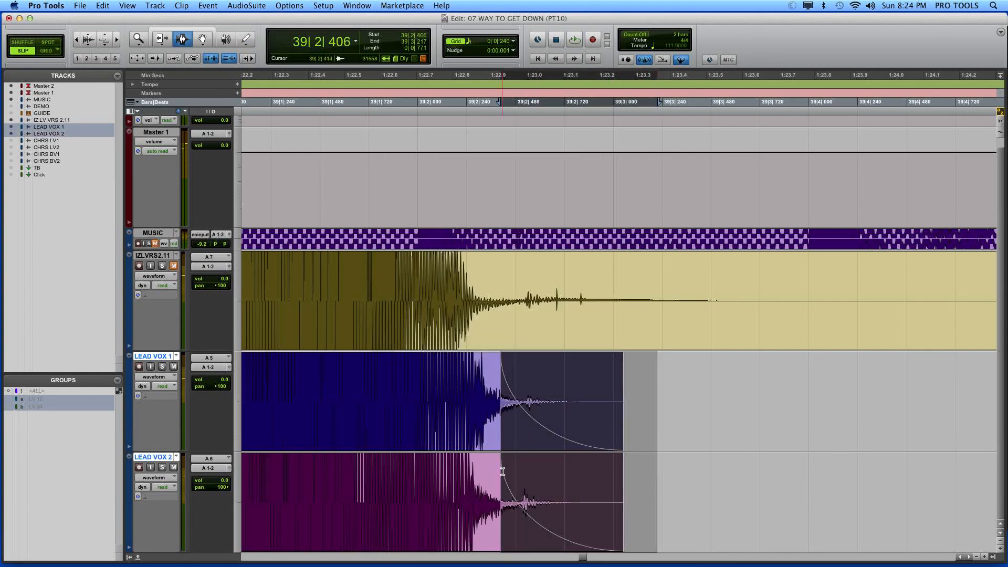
Step: Play back the faded ending of the last phrase from 39|1|663
key(super+alt+bracketright)
key(super+alt+bracketright)
key(r)
click(484, 481)
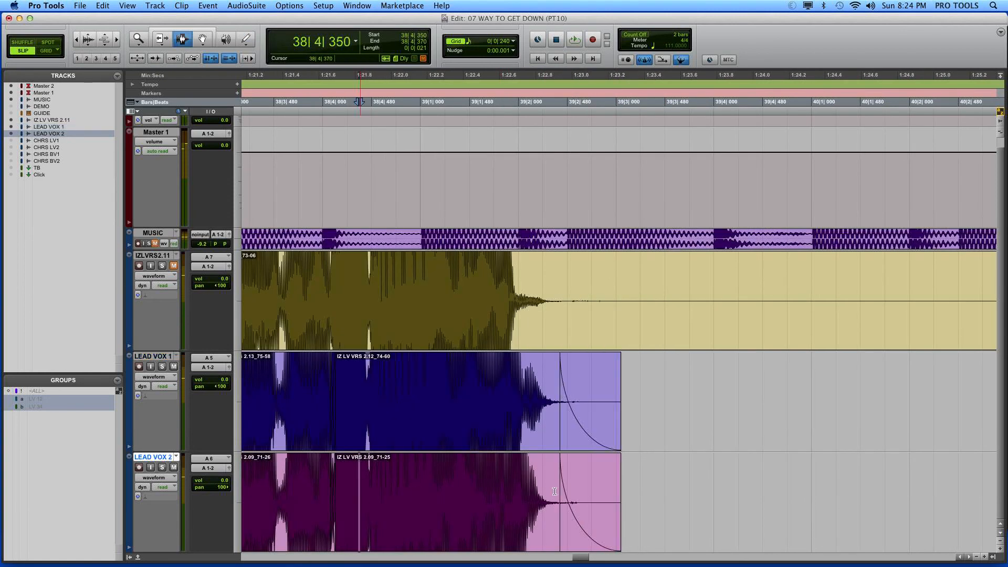
key(space)
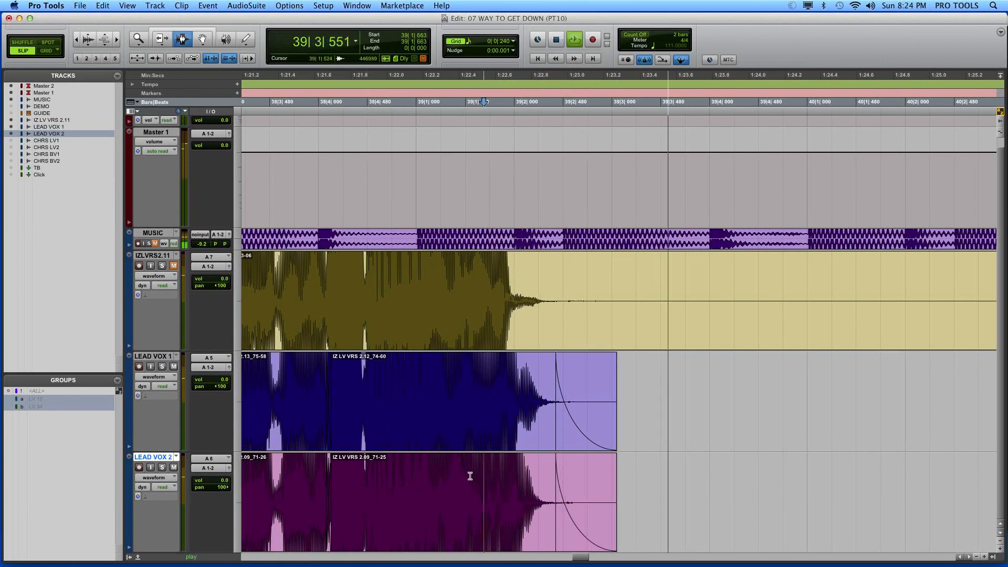
key(space)
key(space)
key(space)
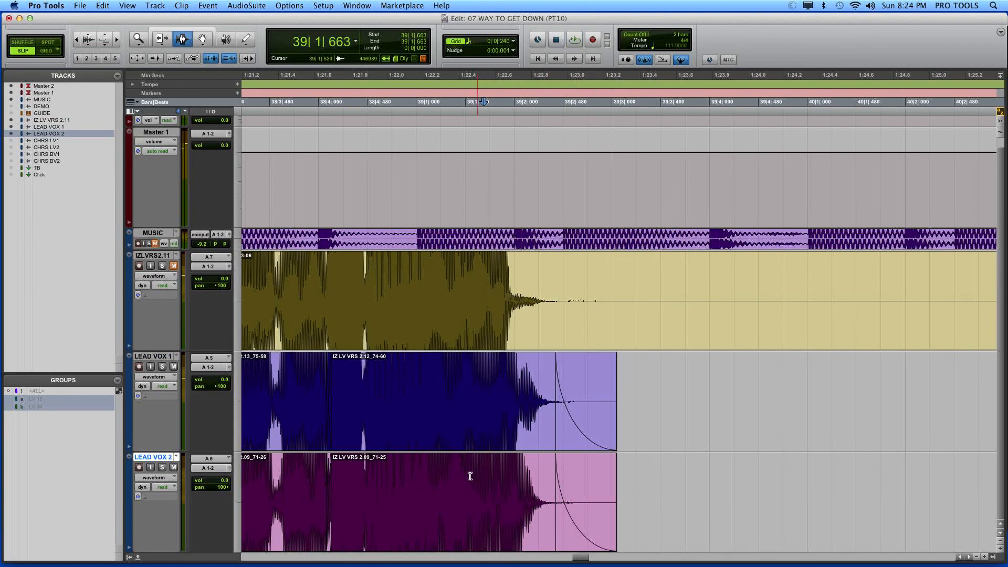
Step: Play back the whole edited phrase on both lead tracks from 36|4|952 with its surrounding bars in view
key(super+alt+bracketleft)
key(super+alt+bracketleft)
key(super+alt+bracketleft)
key(r)
key(r)
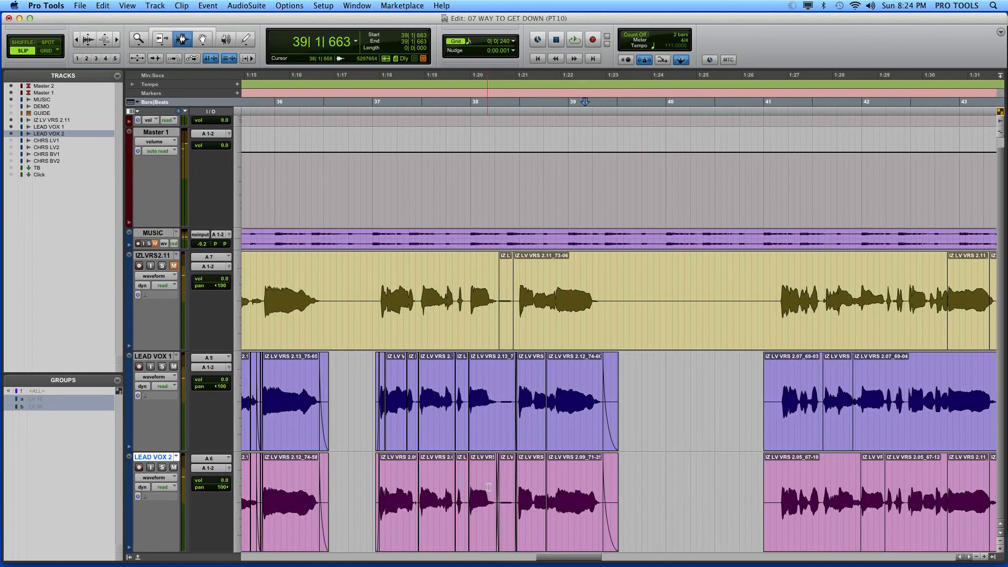
click(371, 427)
key(space)
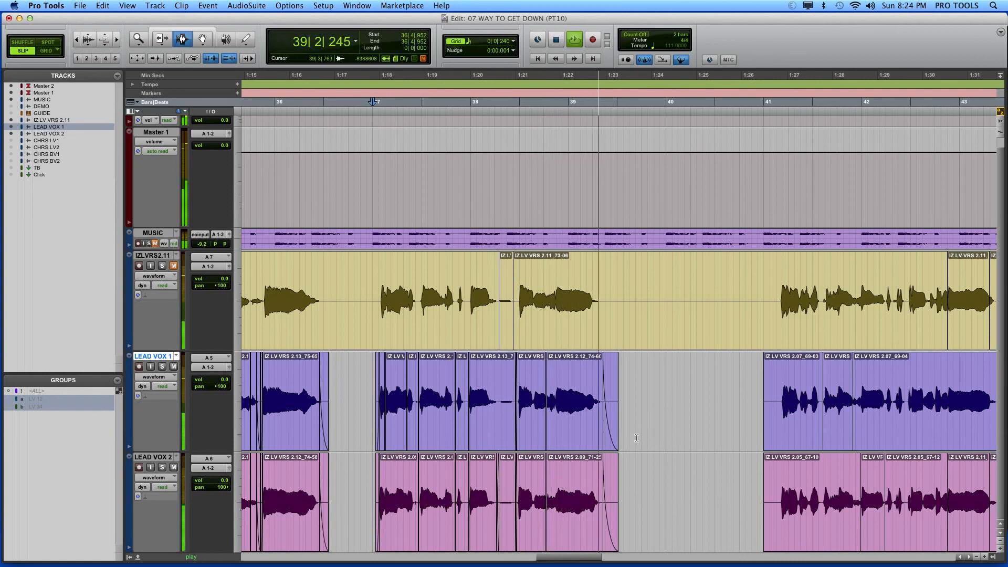
key(space)
Step: Place the edit cursor at 41|1|447 on LEAD VOX 1, near the start of the next phrase, with the surrounding bars in view
click(776, 440)
key(super+bracketleft)
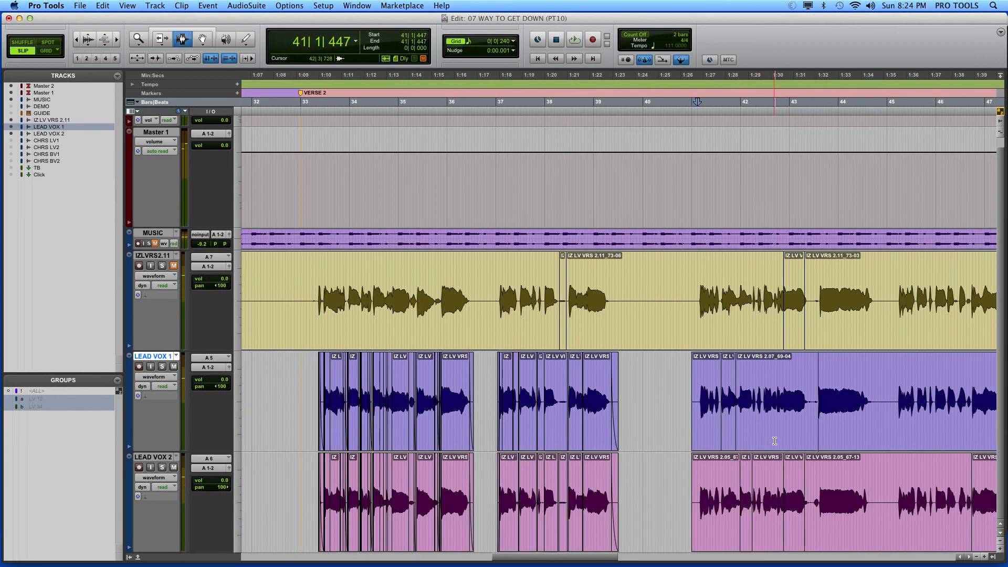